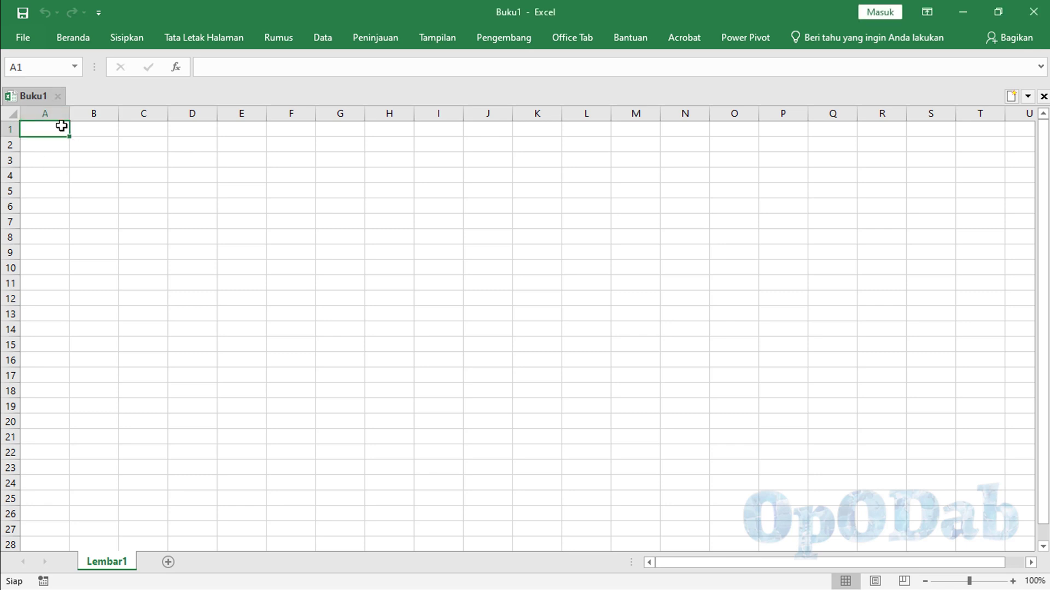
Step: Close Buku1 and create a workbook from the Seasonal illustrated any year calendar template
left_click(58, 96)
left_click(58, 96)
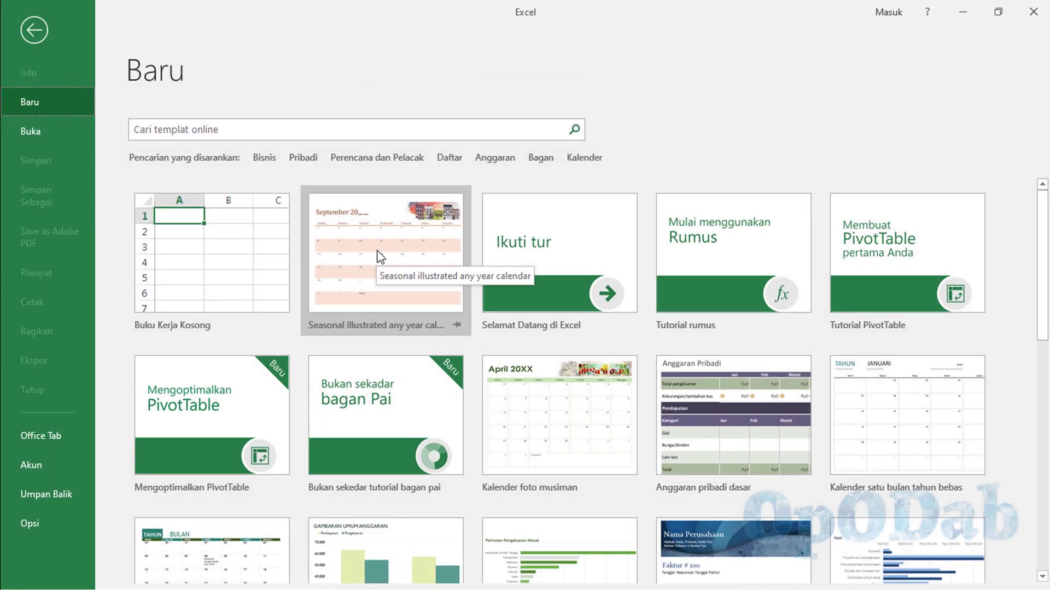
left_click(423, 254)
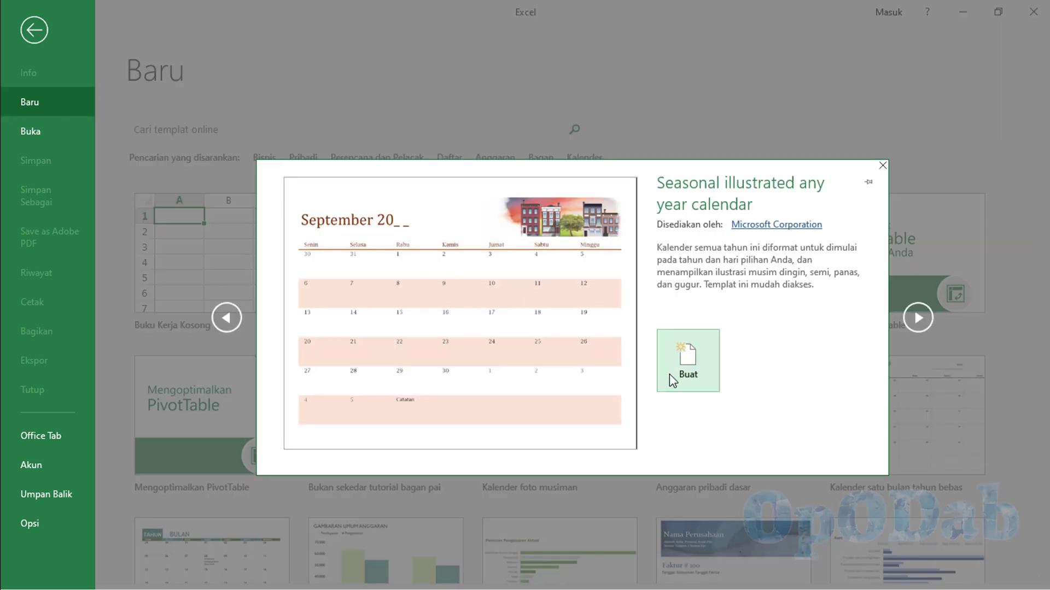
left_click(677, 369)
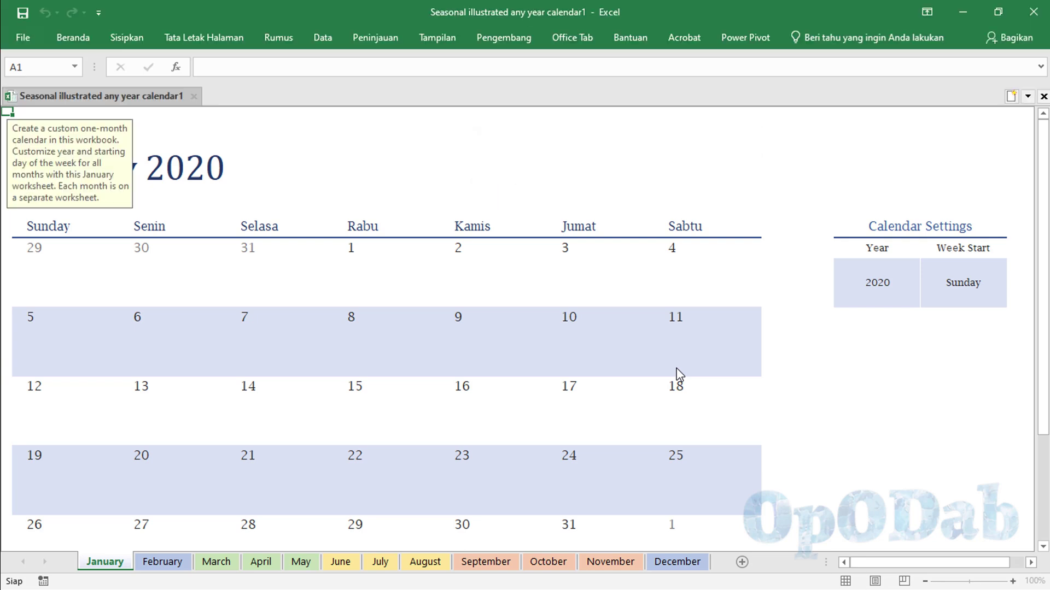
Step: Set the calendar's Year cell to 2021
left_click(874, 282)
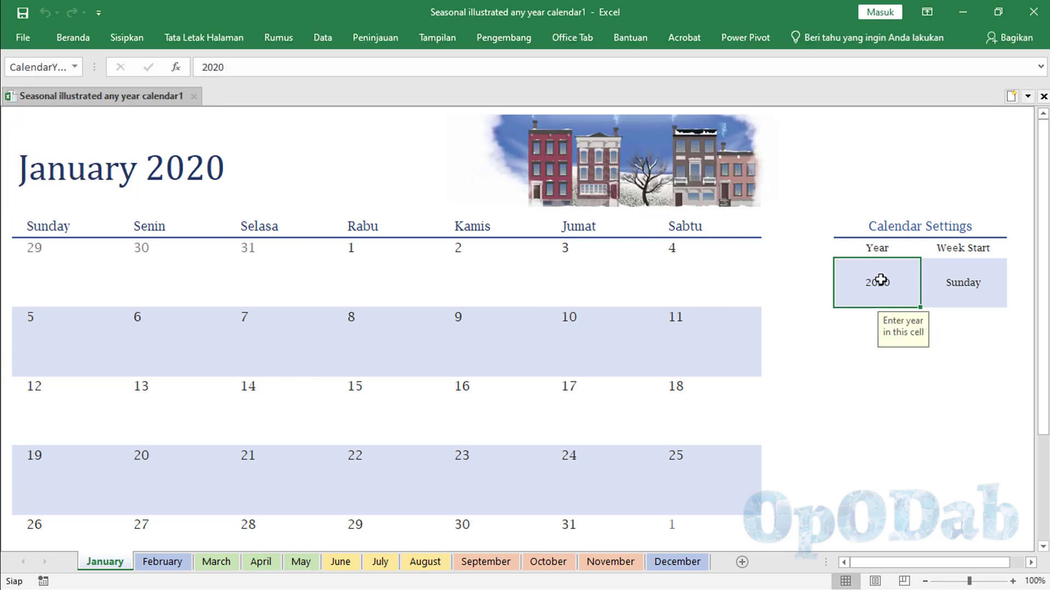
type("2102")
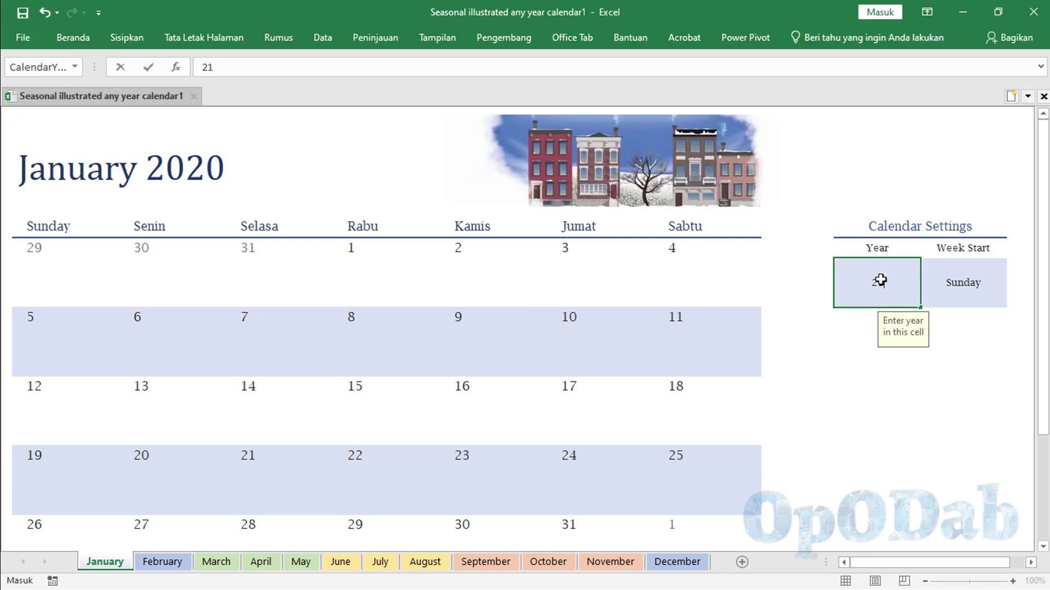
key("Return")
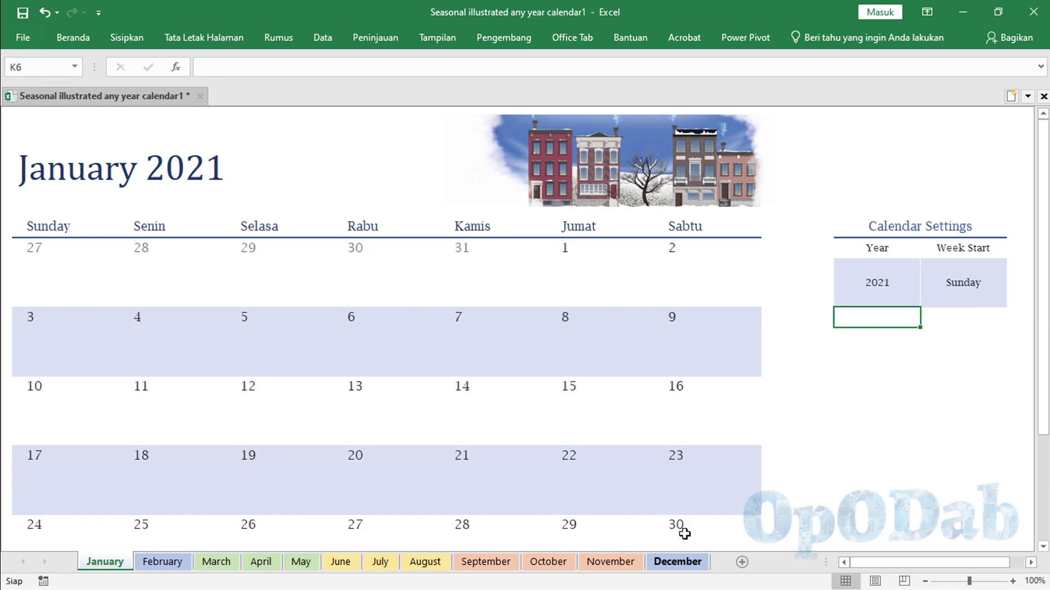
Step: Browse the February, March, April and May calendar sheets
scroll(222, 378, "down", 1)
scroll(222, 378, "up", 1)
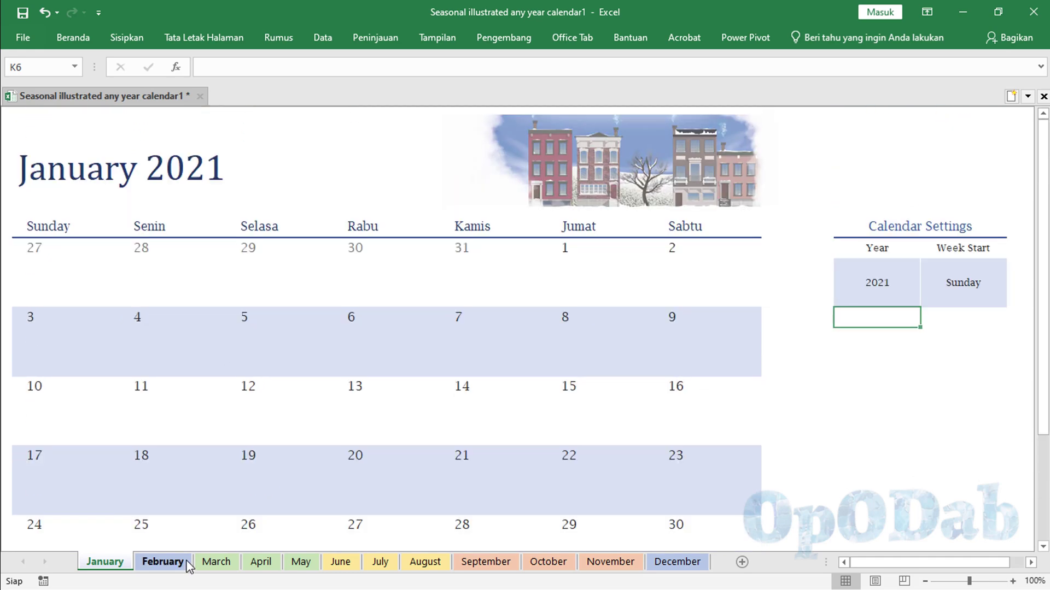
left_click(164, 562)
left_click(219, 563)
left_click(262, 562)
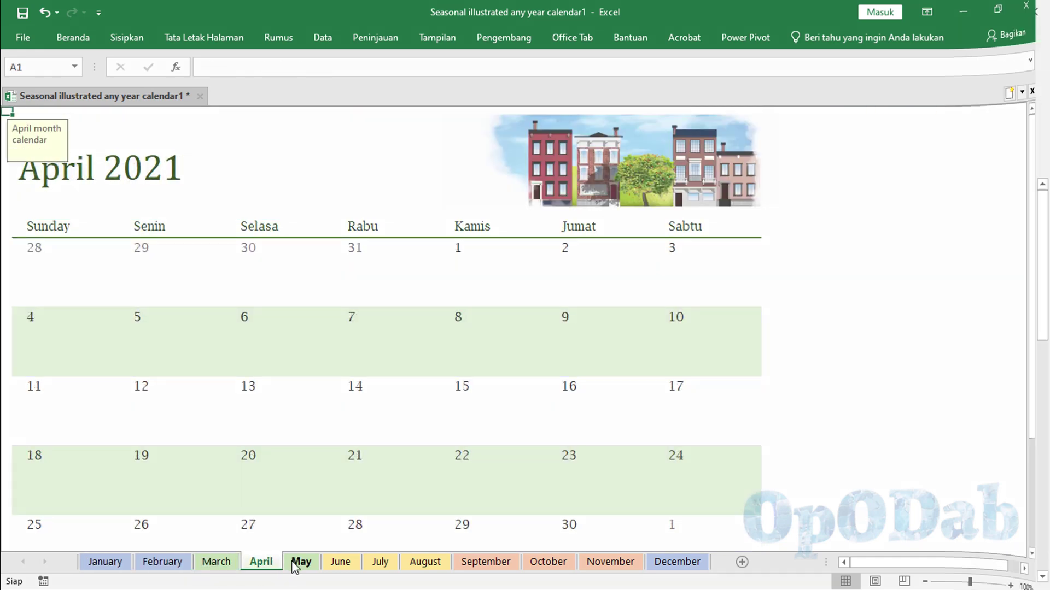
left_click(299, 563)
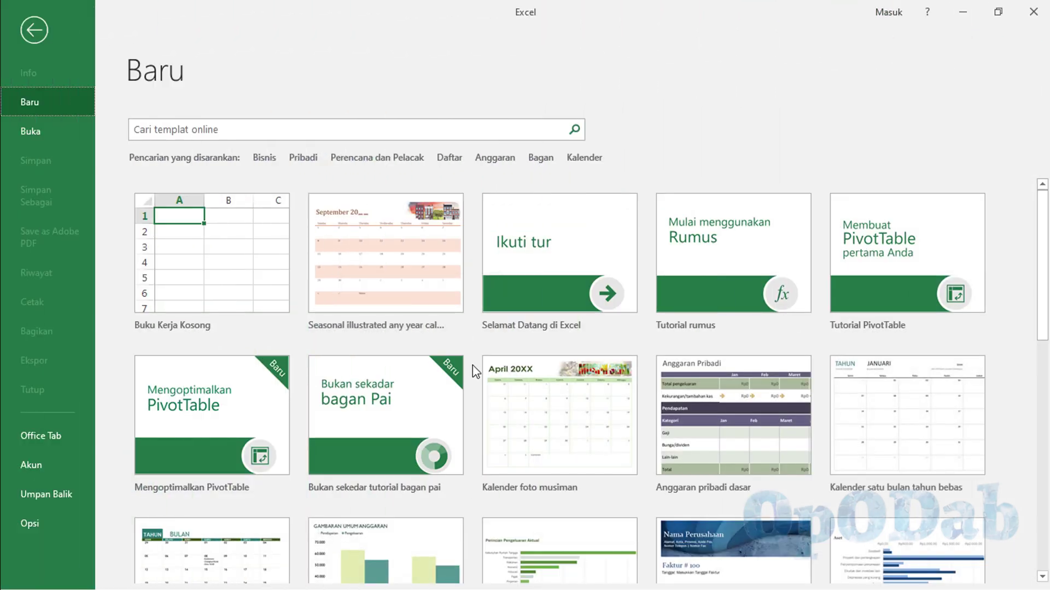
Step: Look through the template gallery, then pick Buku Kerja Kosong to open blank Buku2
scroll(477, 371, "down", 1)
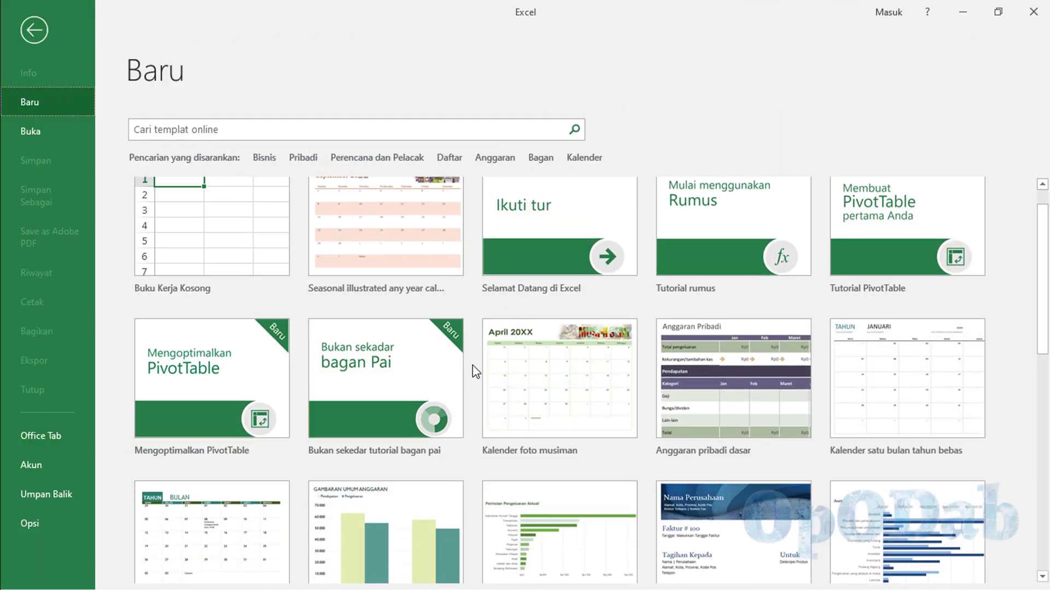
scroll(476, 372, "down", 2)
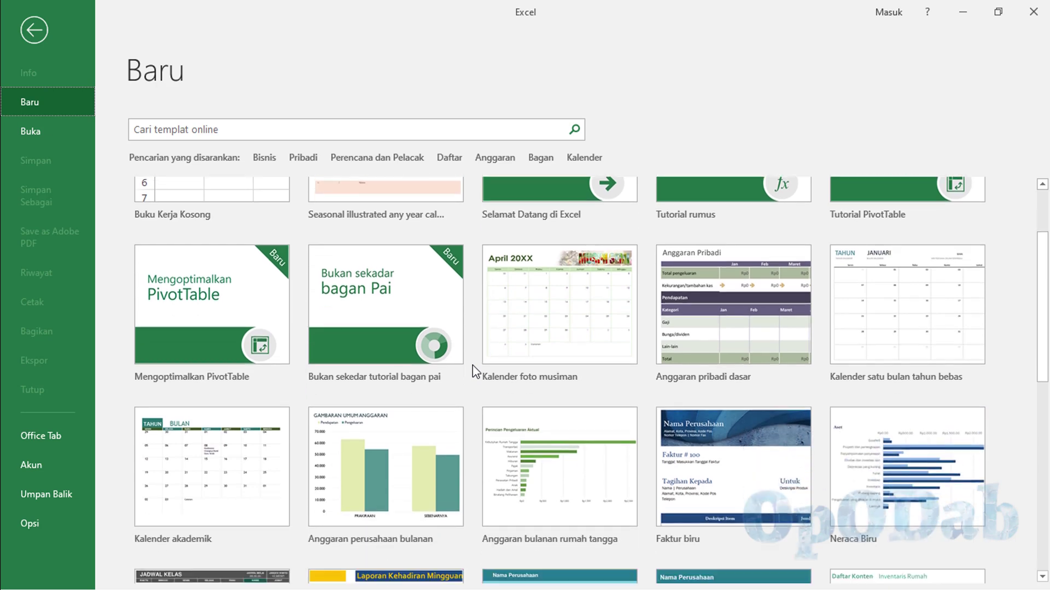
scroll(474, 370, "down", 2)
scroll(476, 368, "down", 3)
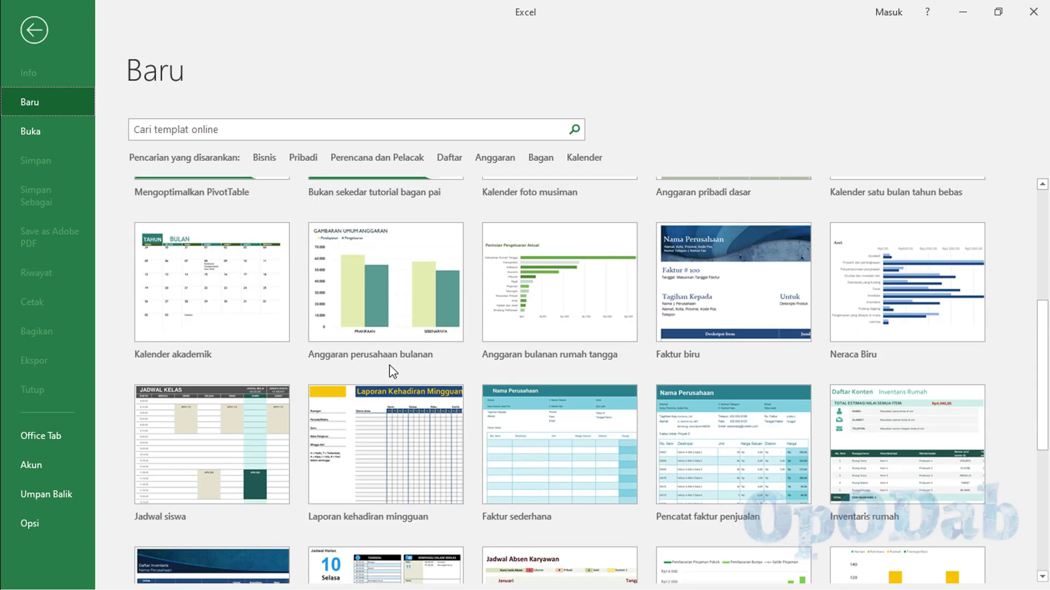
scroll(389, 336, "down", 1)
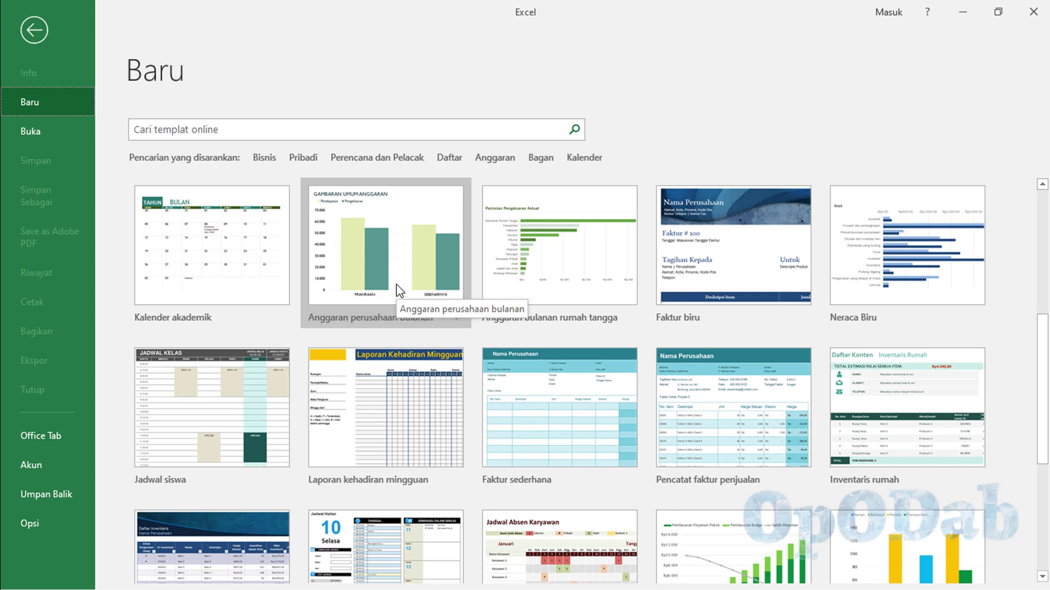
scroll(399, 290, "down", 1)
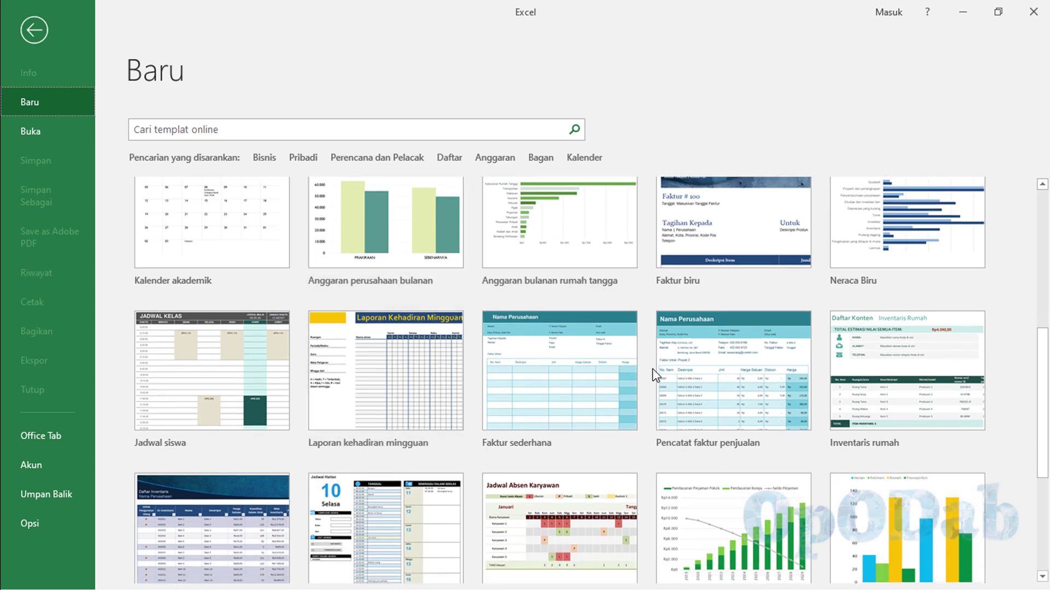
scroll(652, 368, "down", 3)
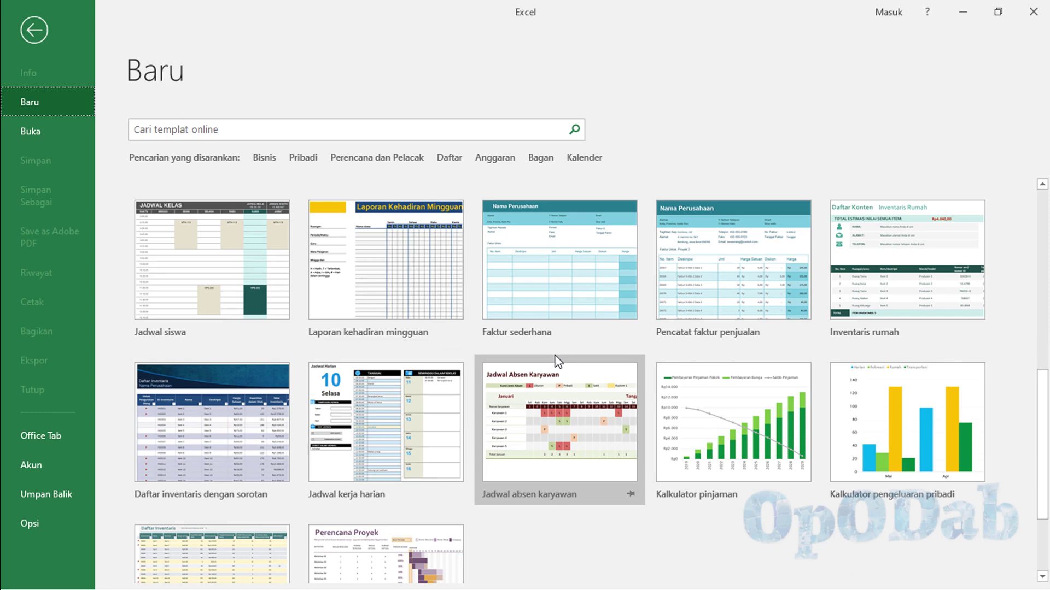
scroll(556, 361, "up", 3)
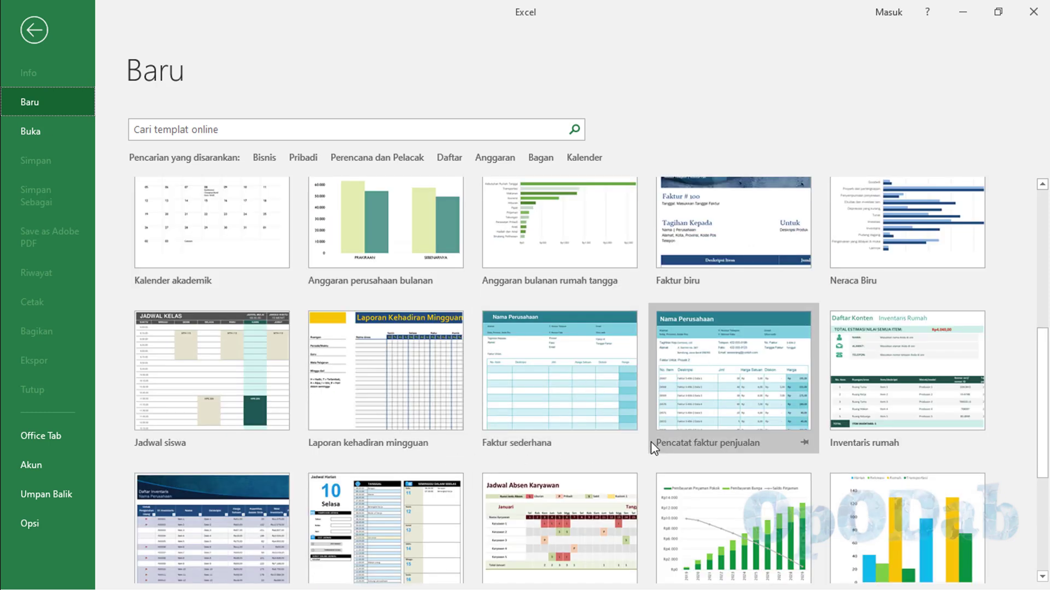
scroll(651, 383, "up", 5)
scroll(576, 443, "up", 4)
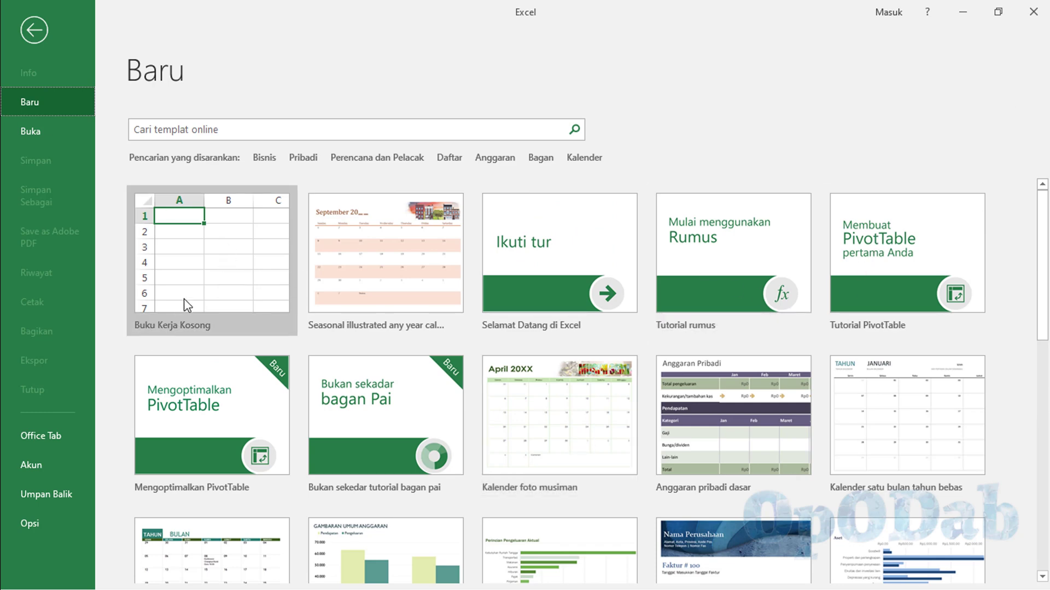
left_click(206, 280)
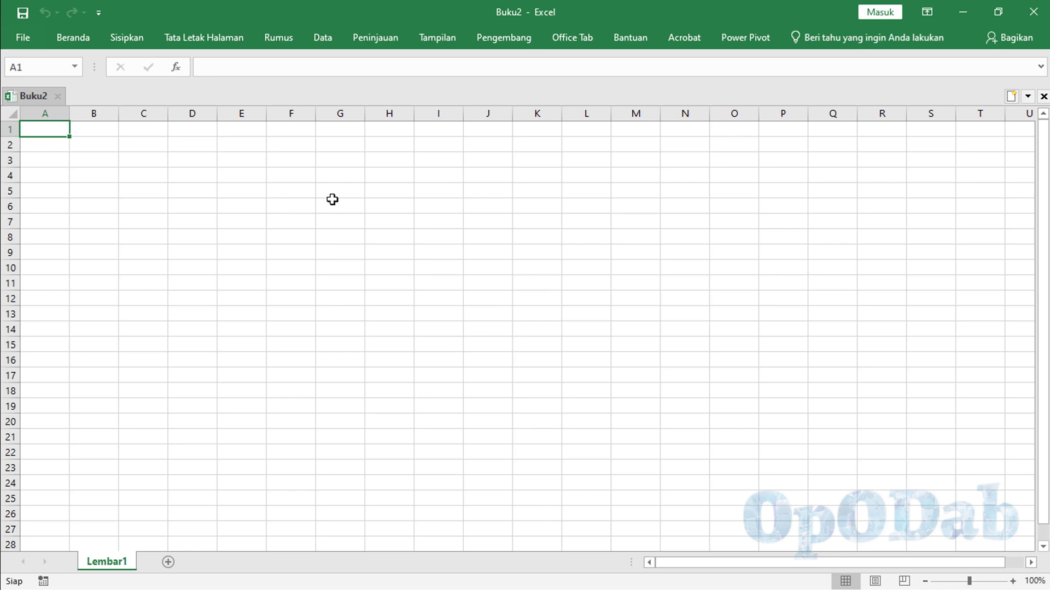
left_click(27, 16)
left_click(26, 36)
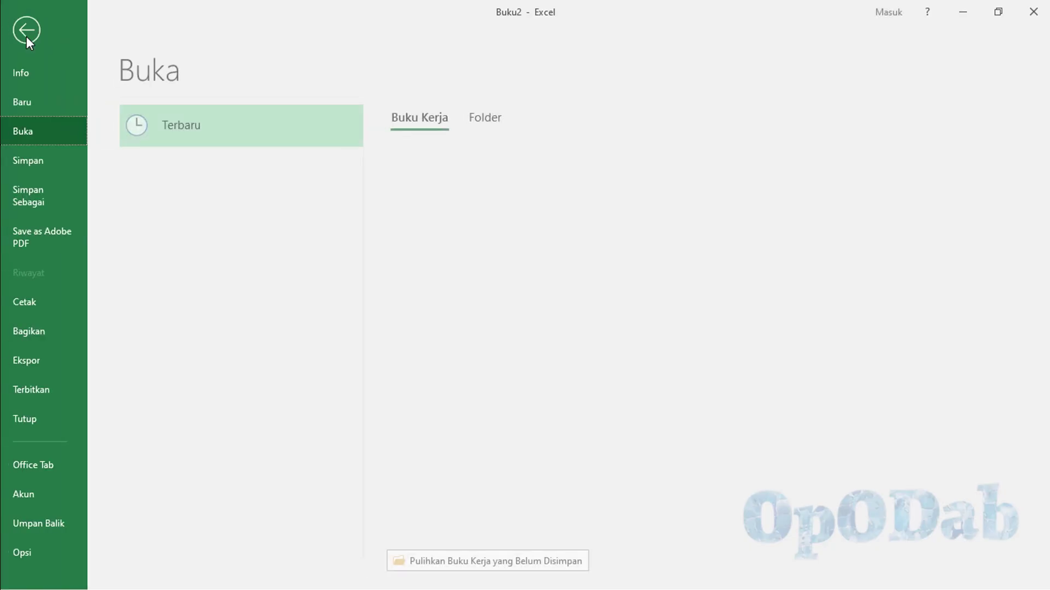
left_click(40, 163)
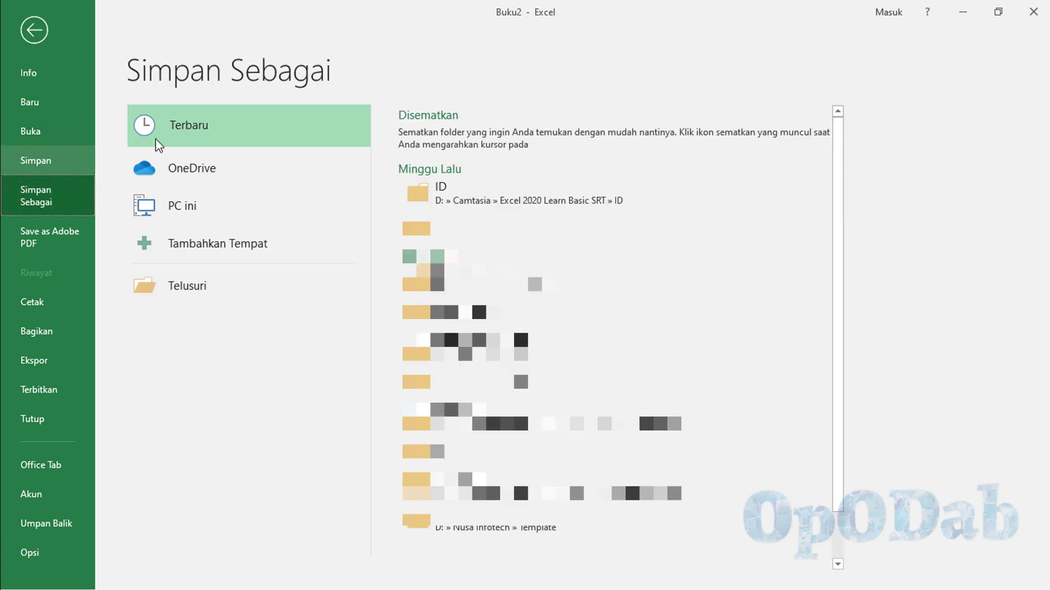
left_click(199, 286)
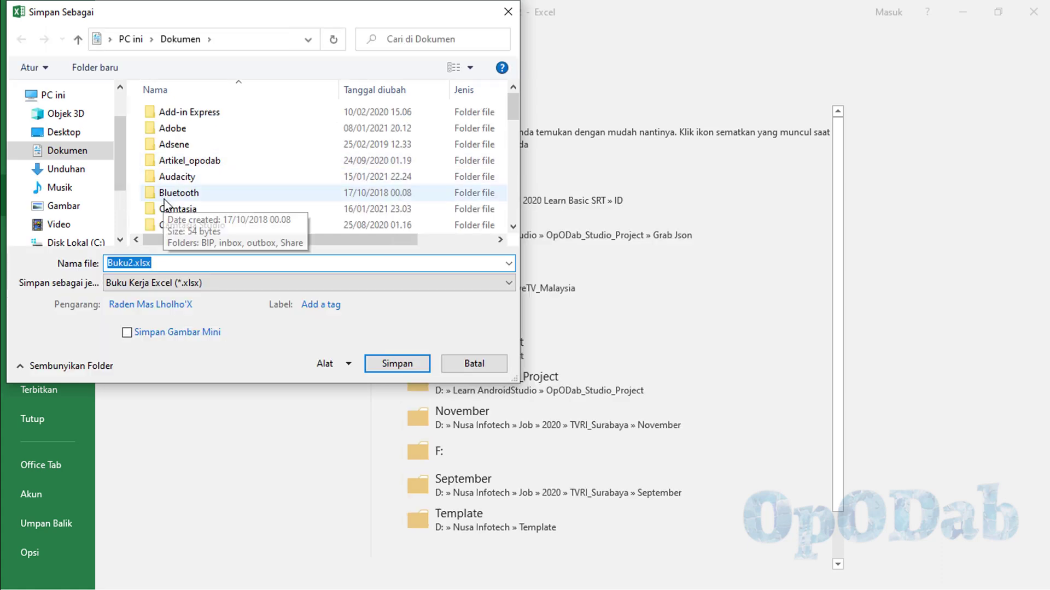
scroll(164, 202, "down", 3)
scroll(218, 191, "down", 3)
scroll(235, 186, "down", 2)
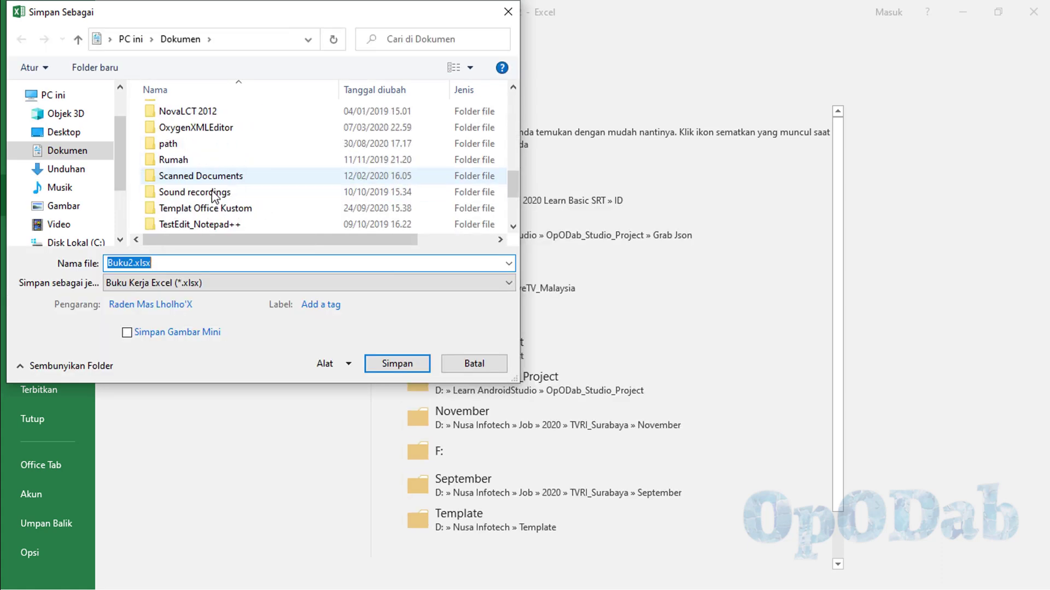
scroll(205, 216, "up", 3)
scroll(212, 161, "up", 2)
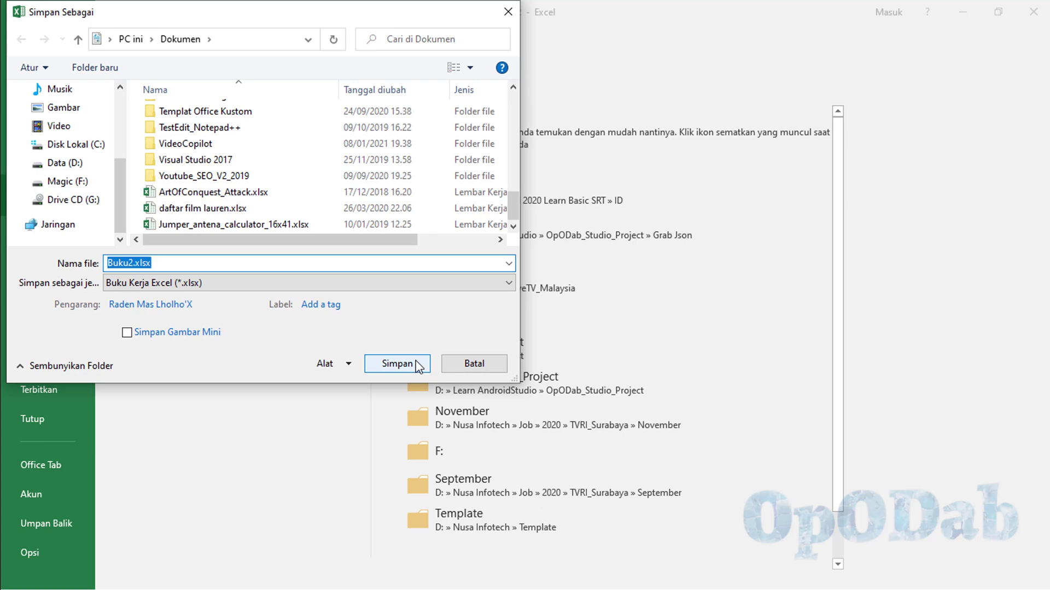
left_click(483, 365)
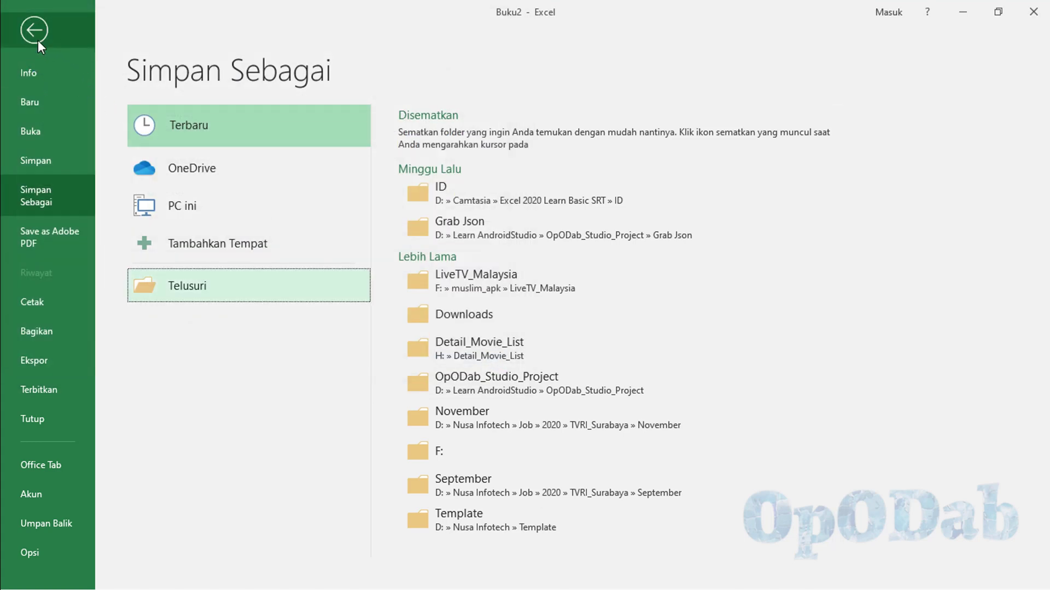
left_click(38, 41)
Step: Enter 'Excel untuk pemula' in C7 and autofit column C to the text
type("Excel")
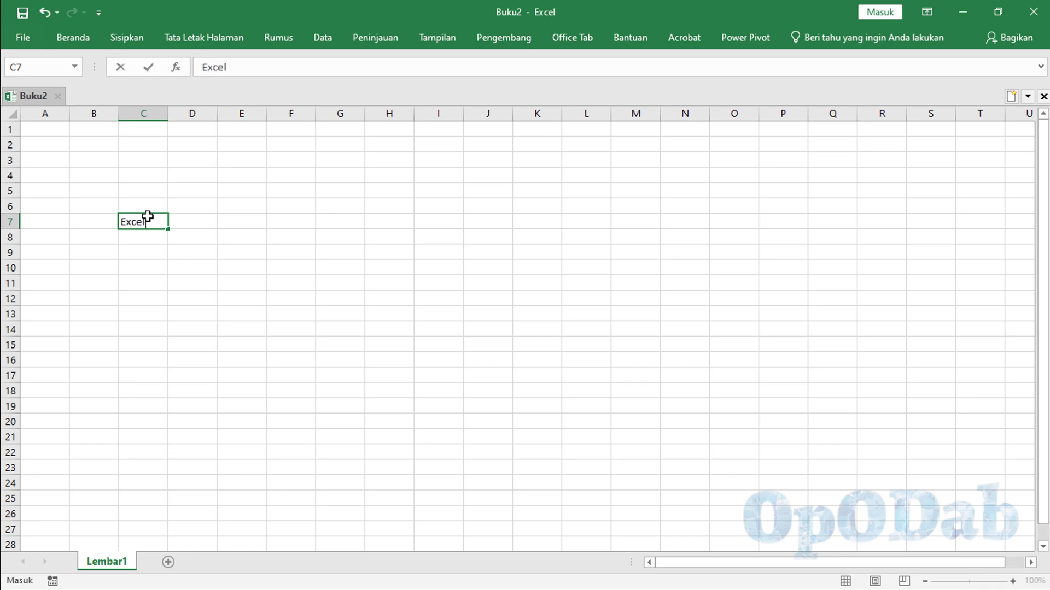
type(" untuk ")
type("pemula")
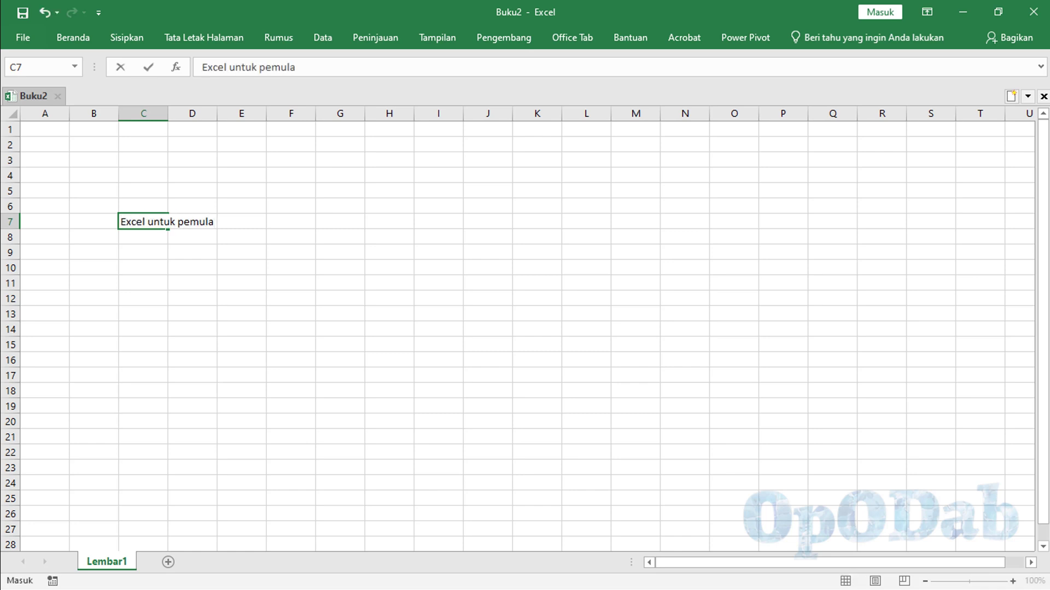
left_click(159, 143)
double_click(170, 111)
left_click(167, 221)
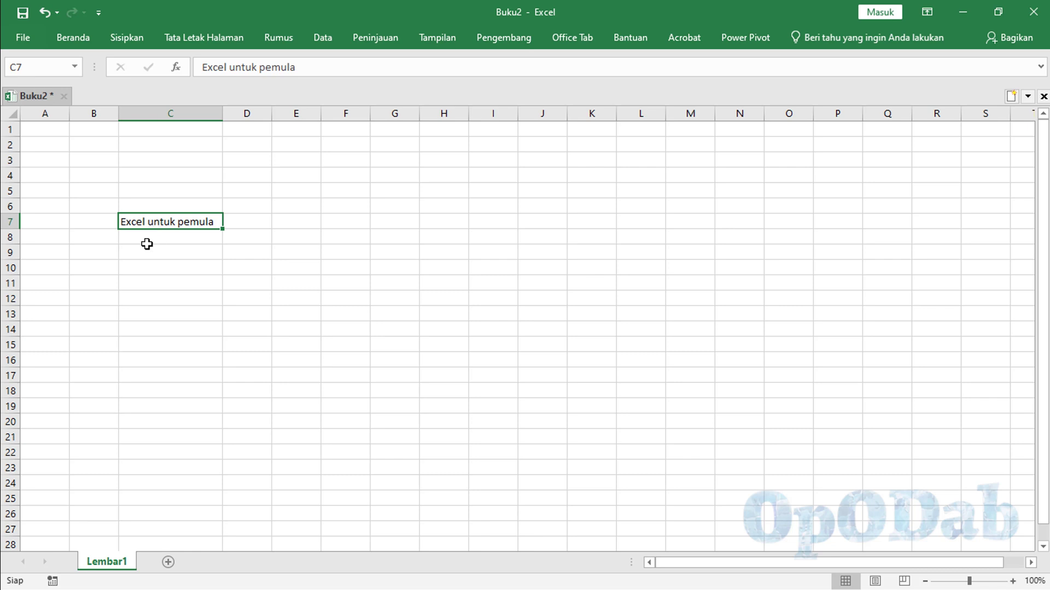
left_click(71, 36)
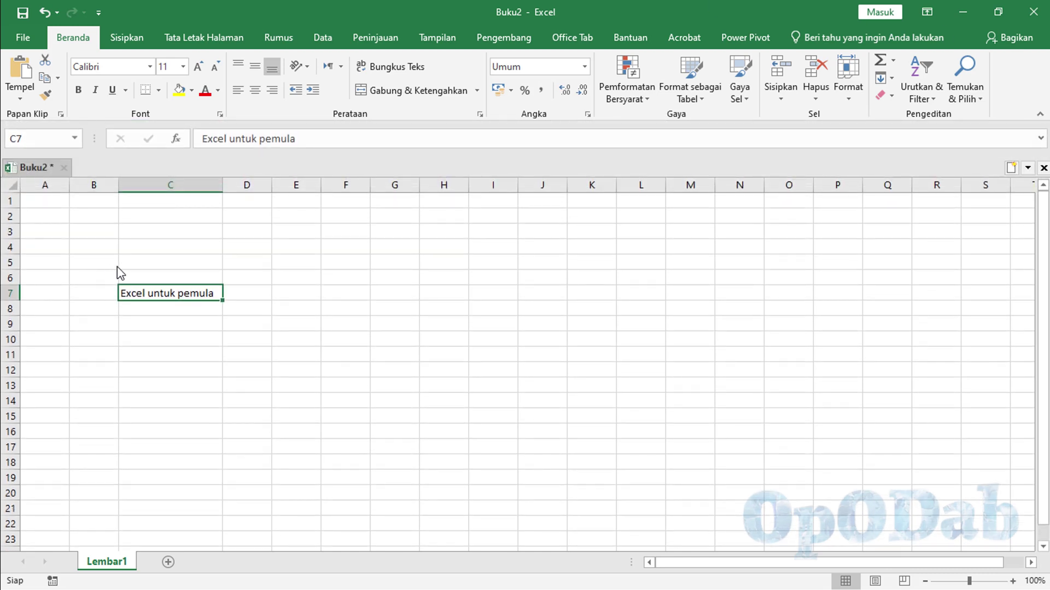
Step: Try Arial on the C7 text, then switch it to Algerian
left_click(149, 70)
left_click(89, 393)
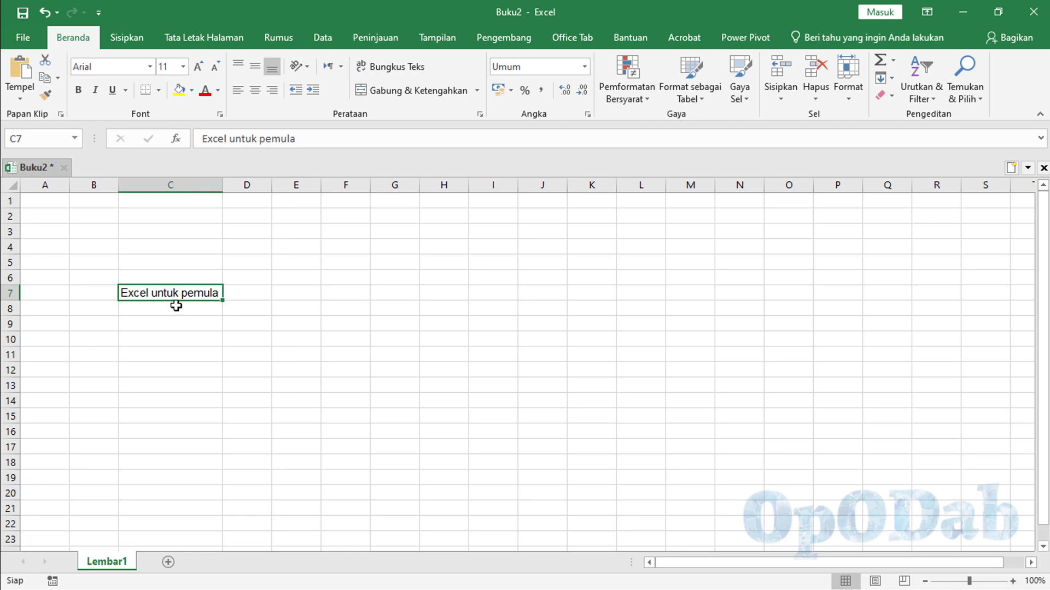
left_click(149, 68)
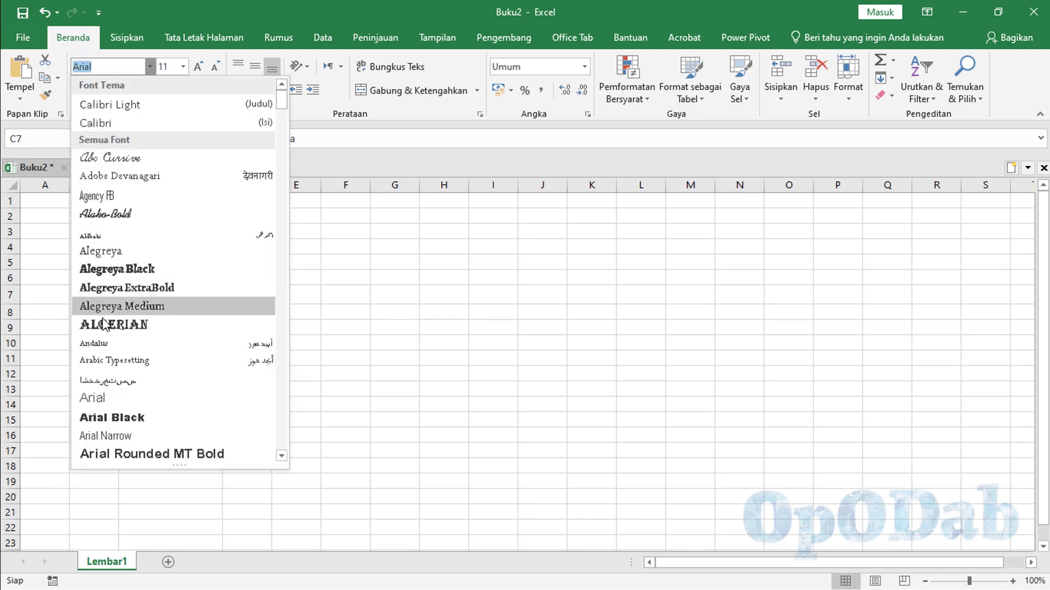
left_click(114, 324)
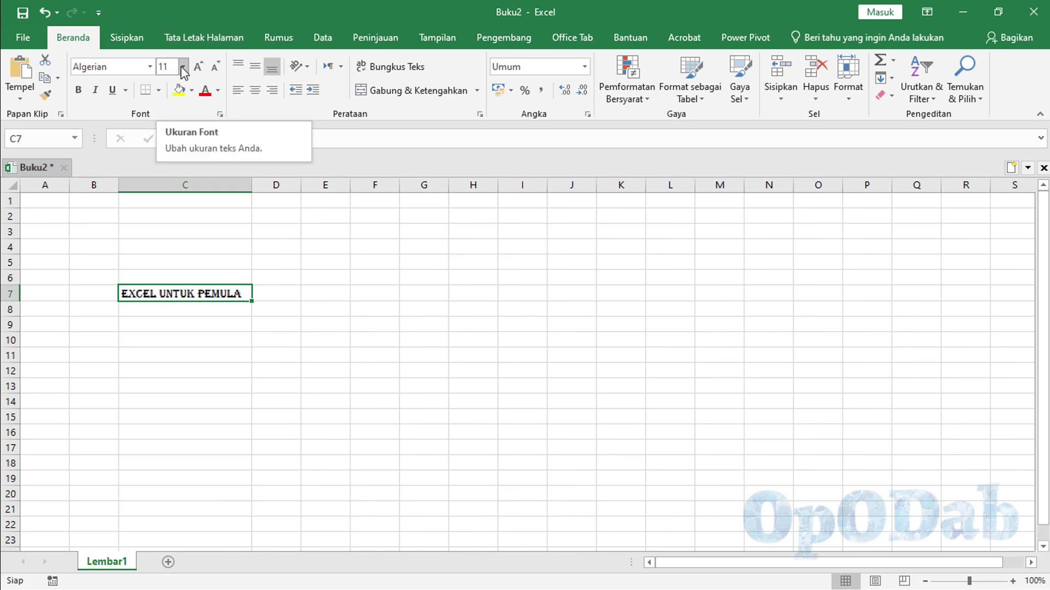
Step: Enlarge the C7 text to font size 18, then 48
left_click(183, 67)
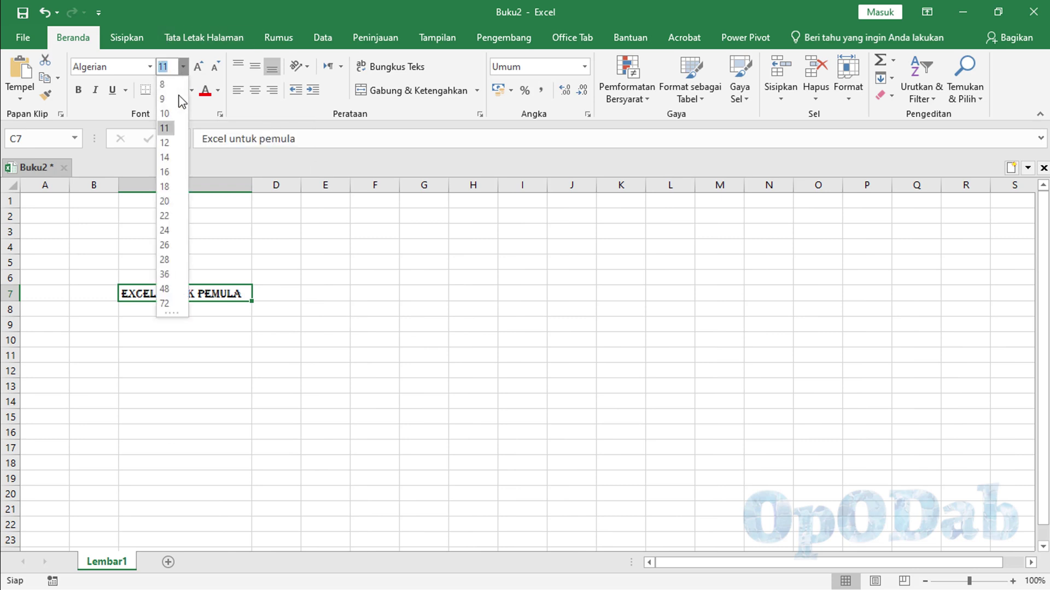
left_click(165, 186)
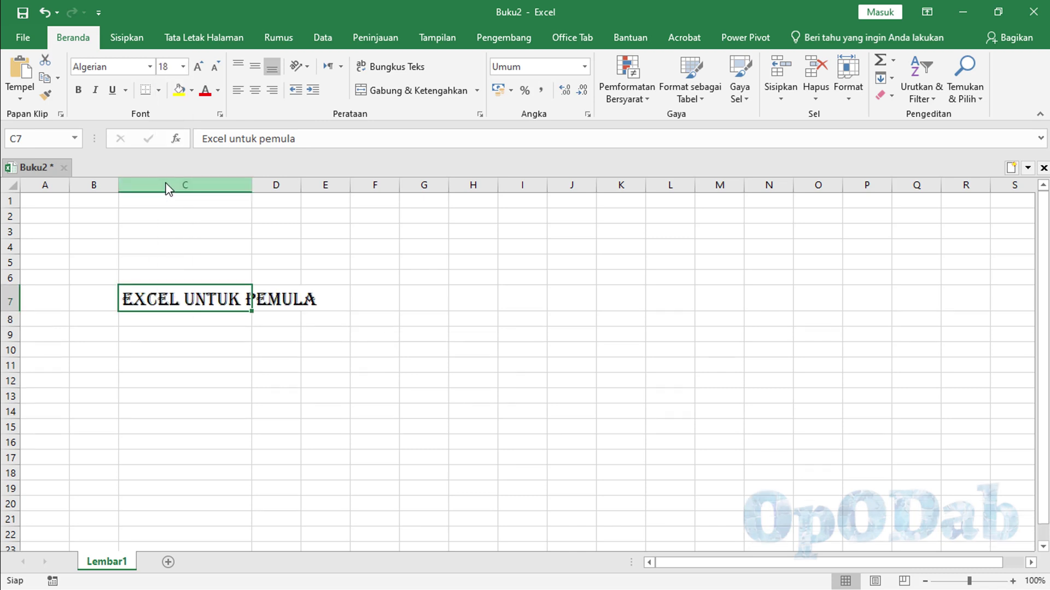
left_click(183, 67)
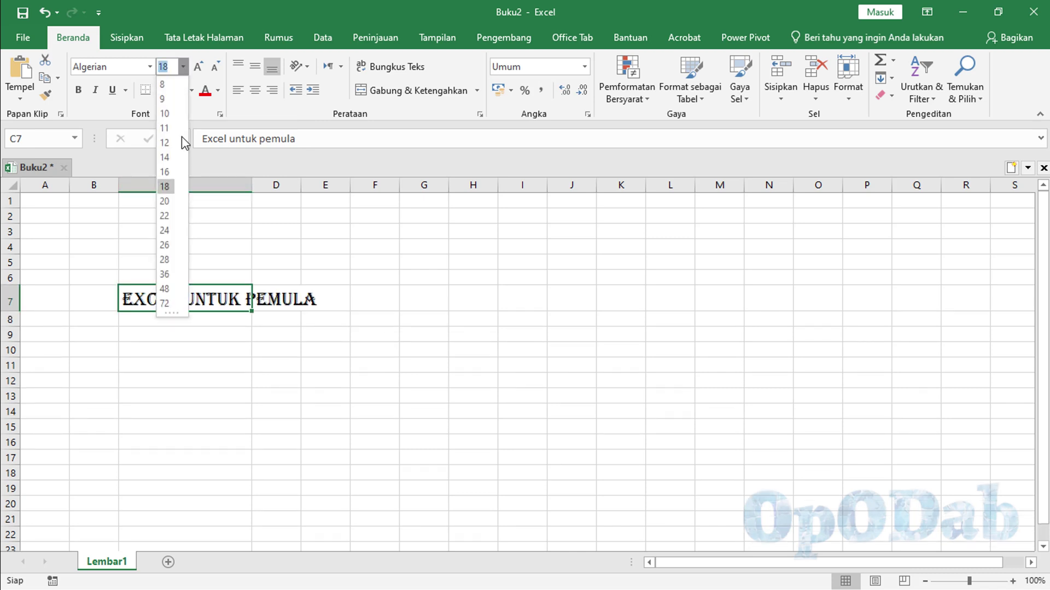
left_click(165, 289)
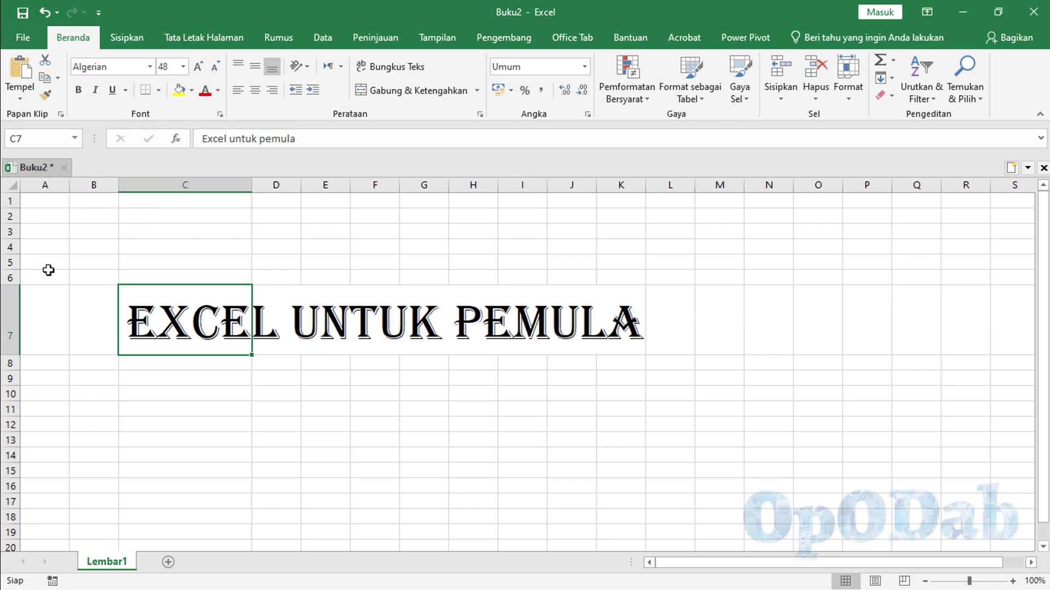
left_click(183, 67)
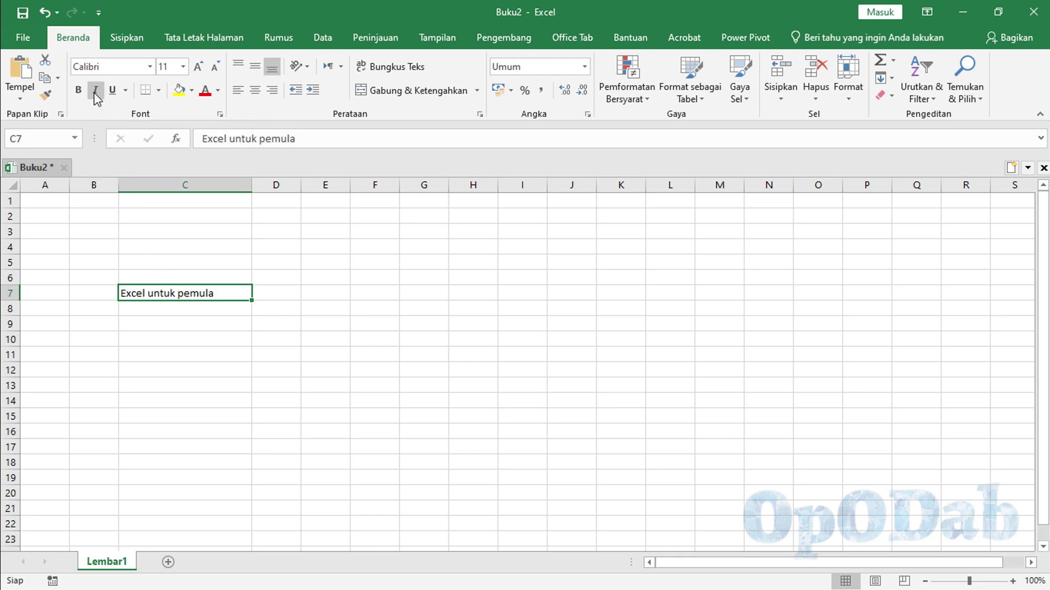
left_click(80, 92)
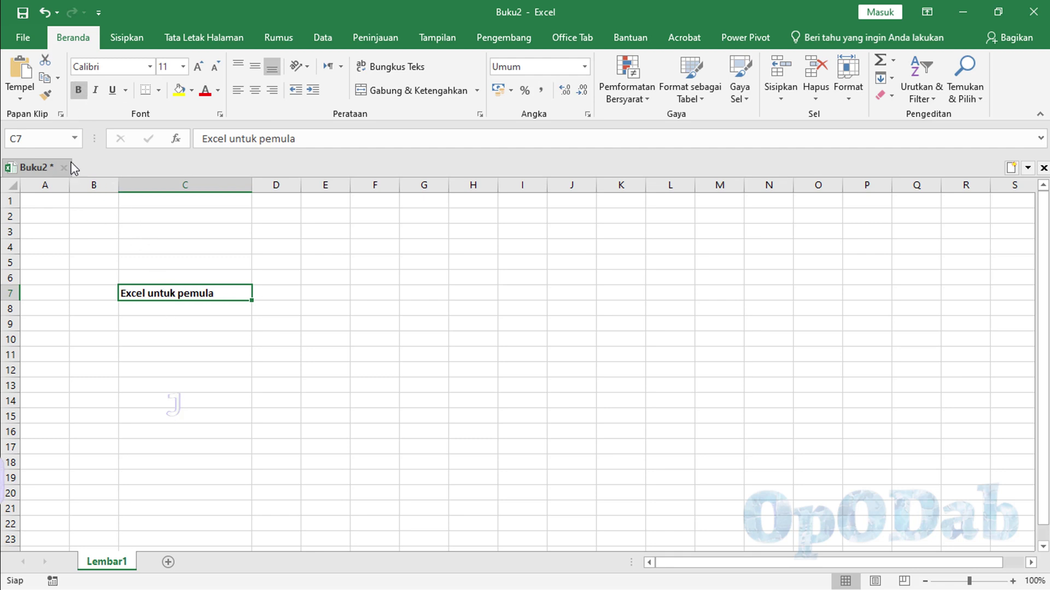
left_click(95, 90)
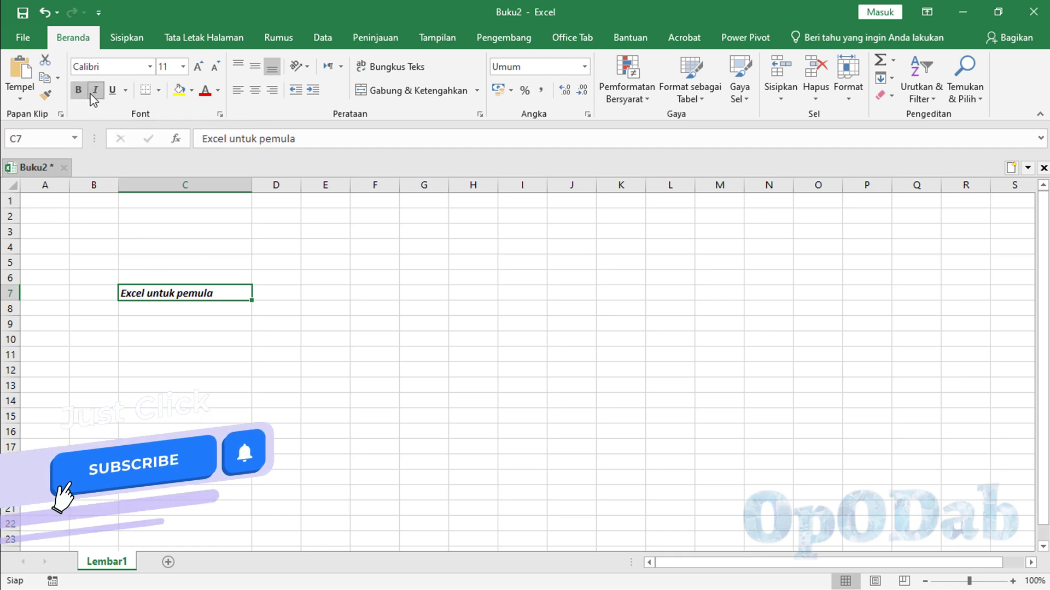
left_click(111, 93)
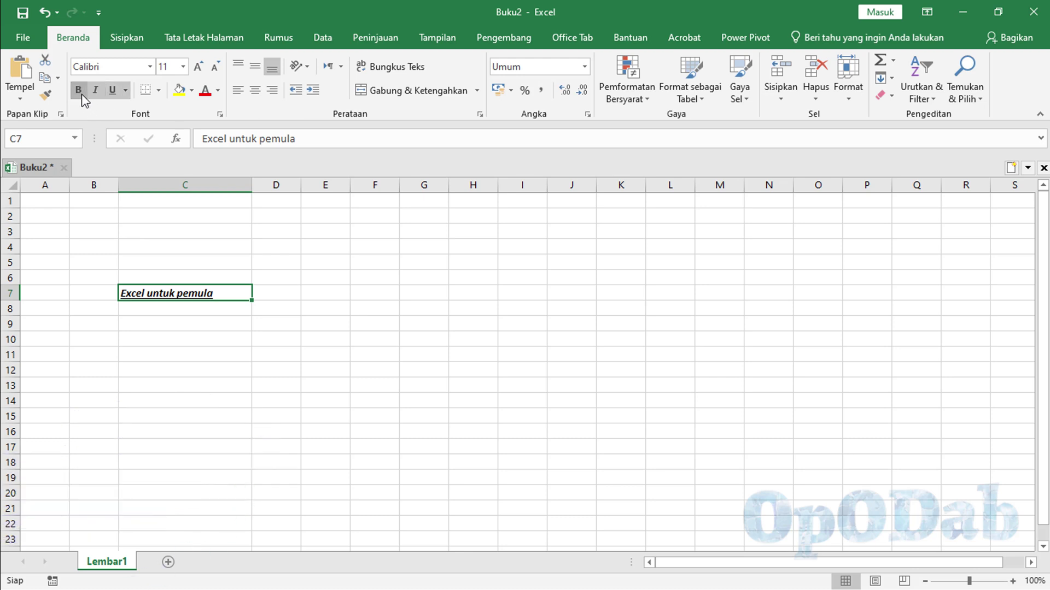
left_click(80, 92)
left_click(96, 92)
left_click(112, 92)
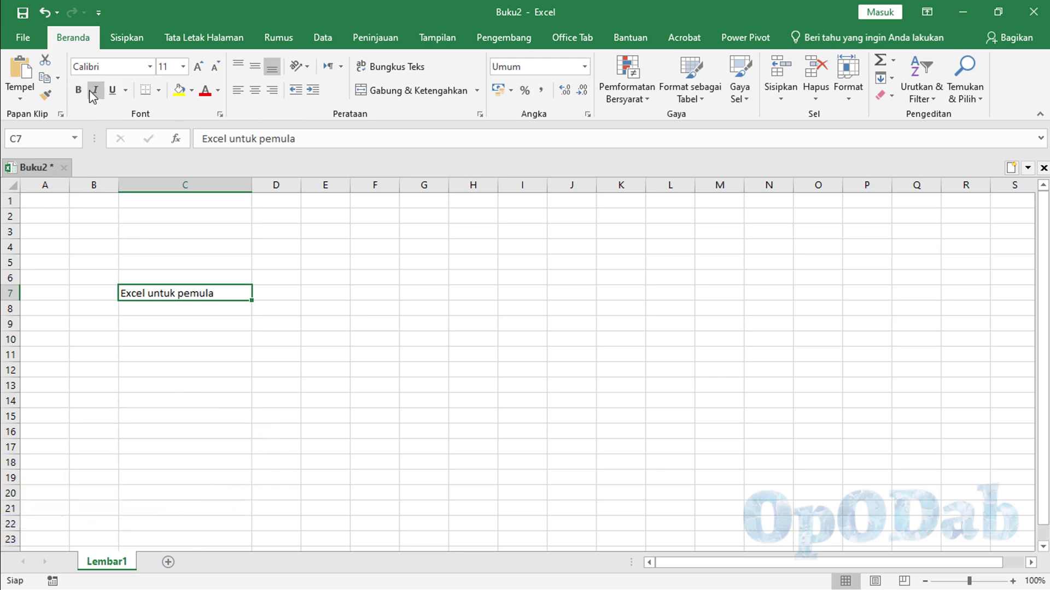
left_click(79, 92)
left_click(79, 92)
Step: Apply a bottom border to C7, undoing it and then redoing it
left_click(155, 93)
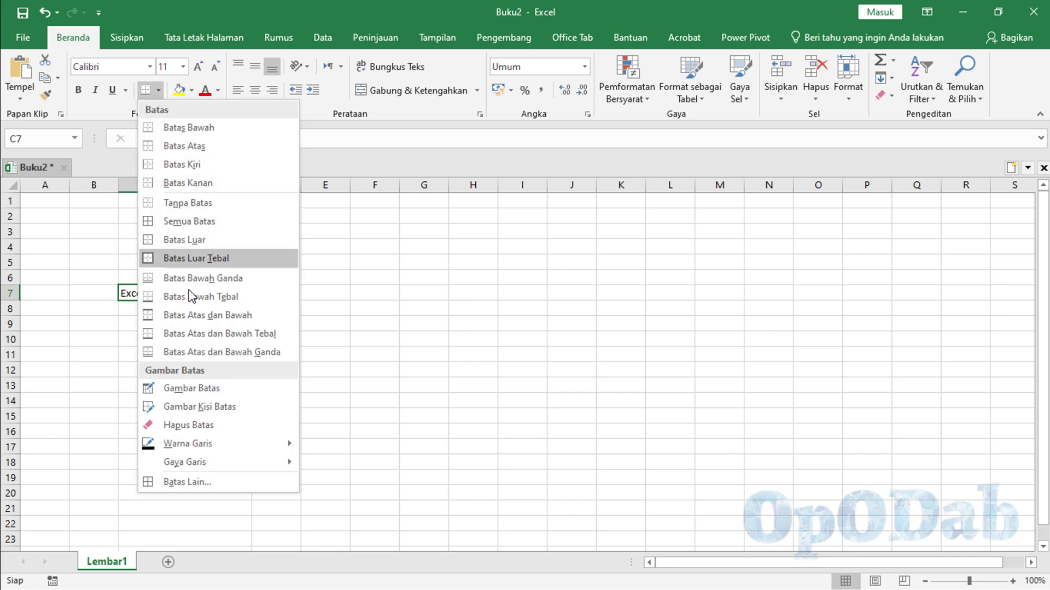
left_click(208, 132)
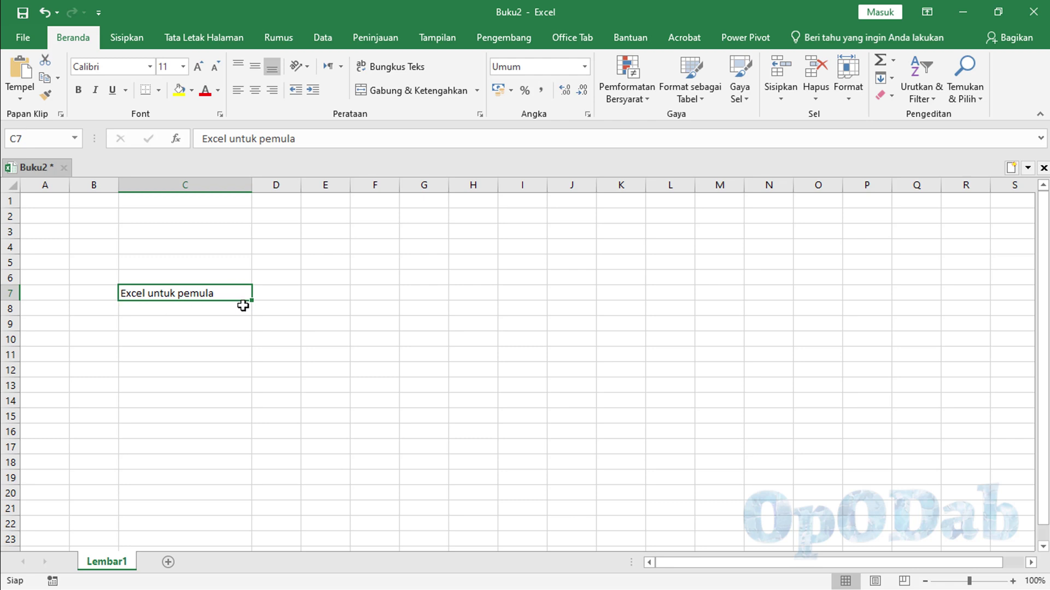
left_click(138, 325)
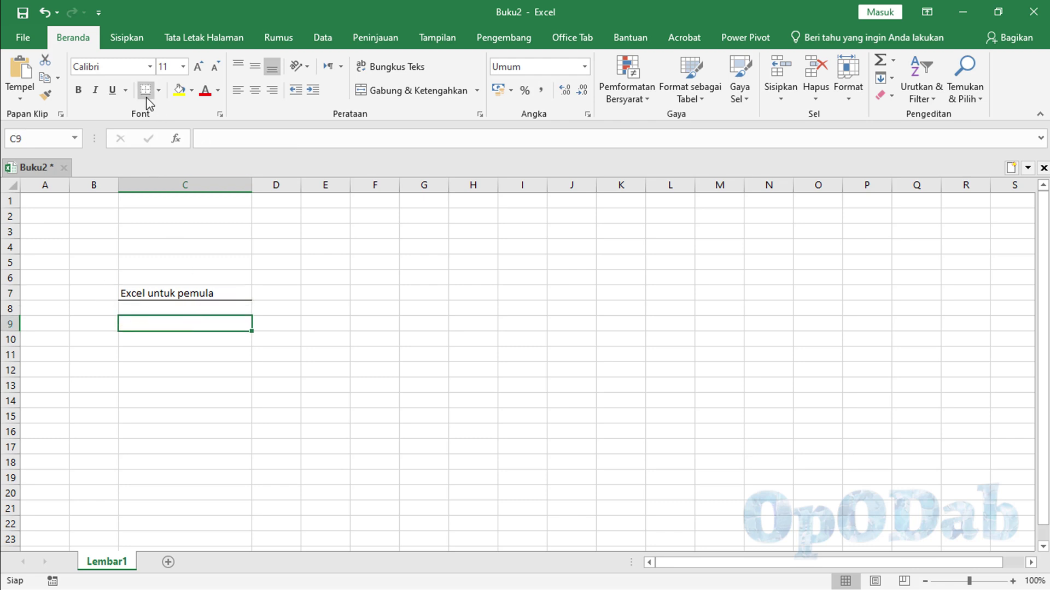
key("ctrl+z")
left_click(159, 90)
key("Escape")
key("ctrl+y")
Step: Give cell B5 All Borders and compare it with C7
left_click(107, 261)
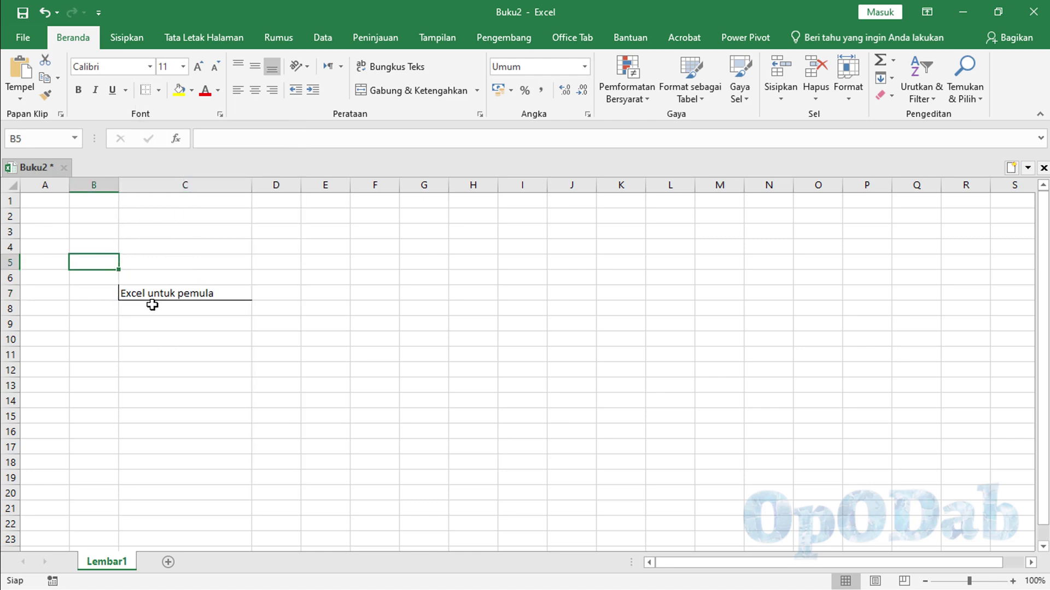
left_click(158, 90)
left_click(189, 220)
left_click(181, 290)
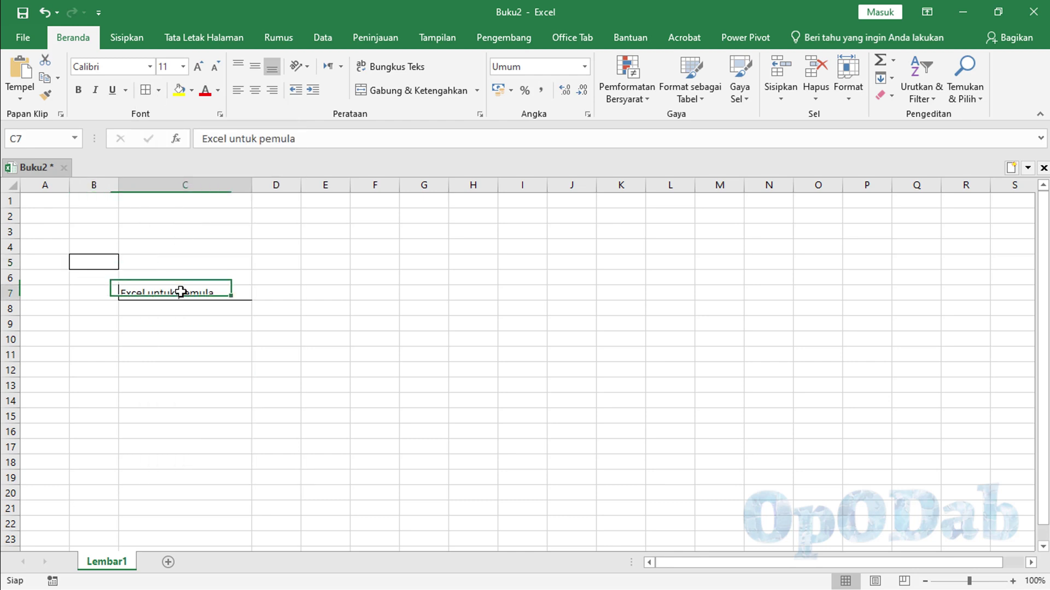
left_click(81, 267)
left_click(158, 288)
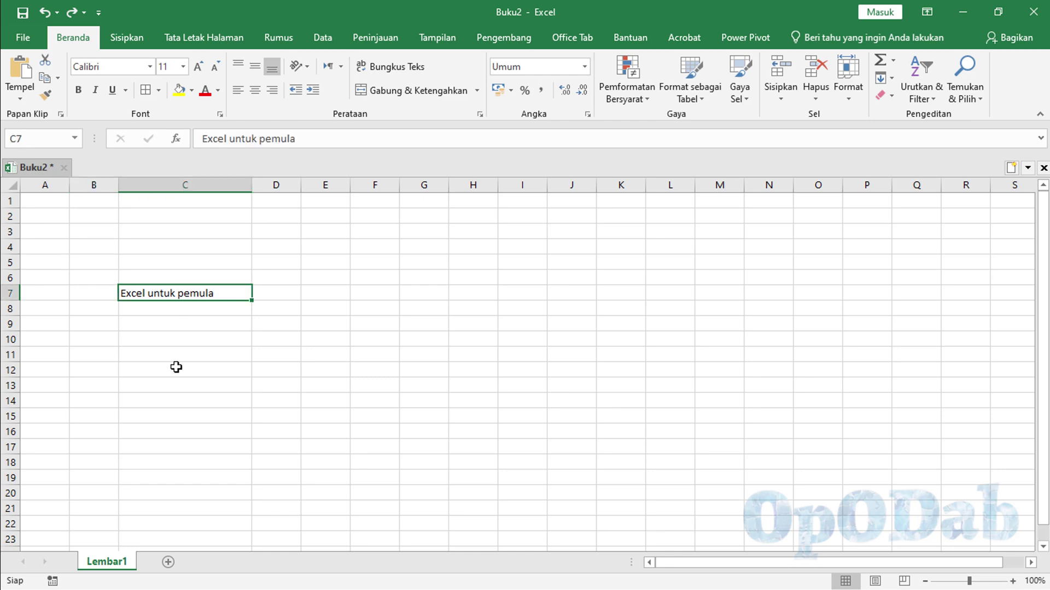
left_click(180, 90)
left_click(192, 91)
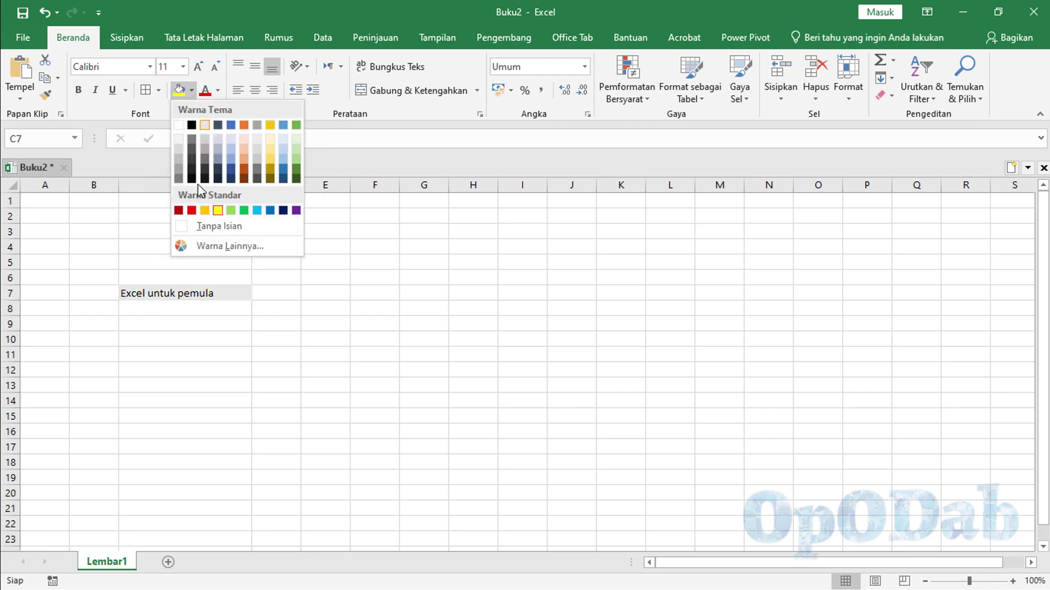
left_click(192, 211)
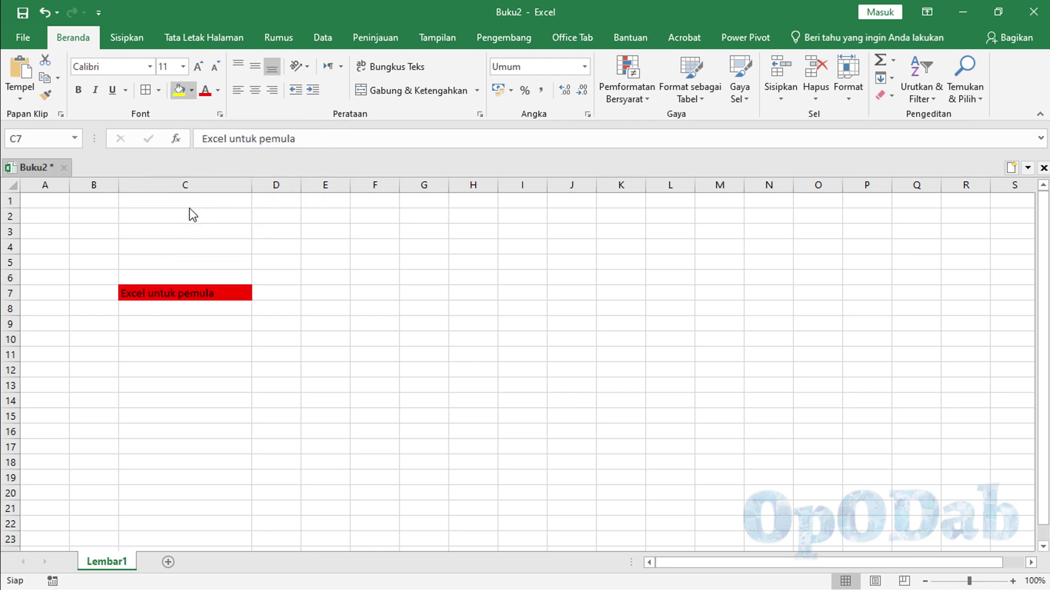
left_click(192, 91)
left_click(231, 211)
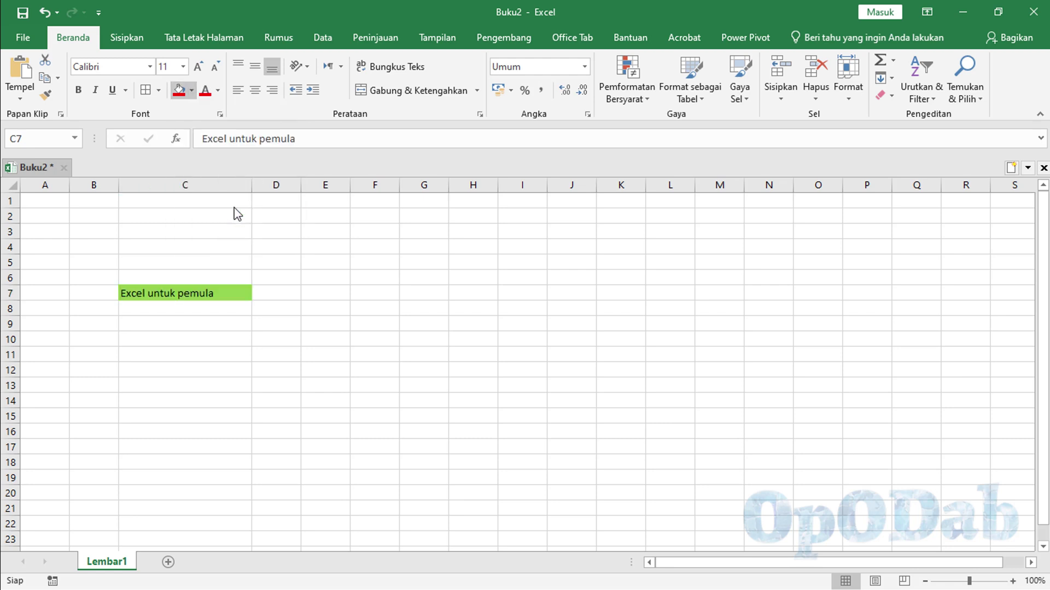
left_click(192, 91)
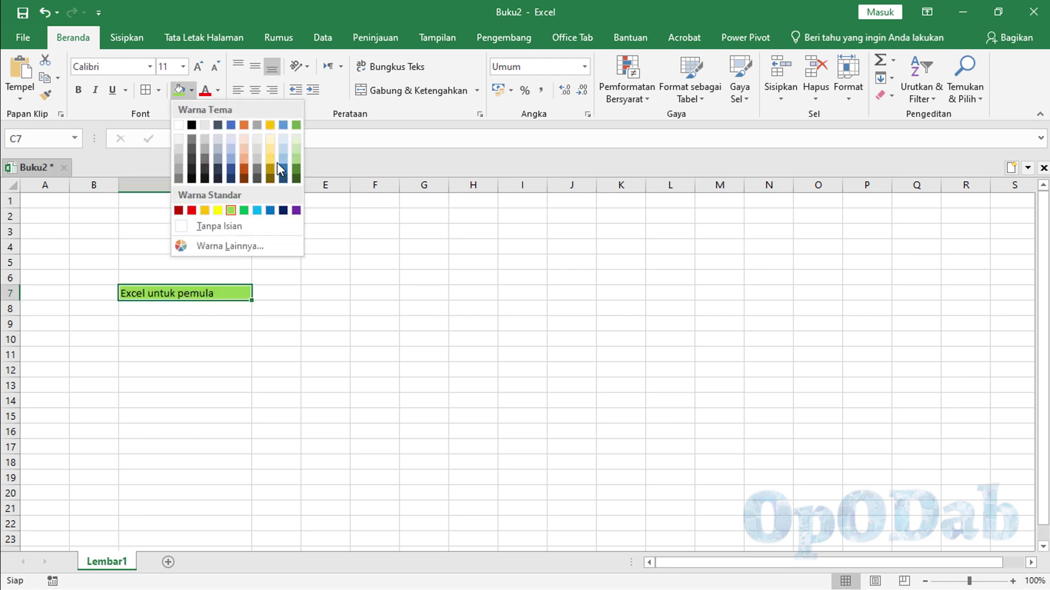
left_click(208, 226)
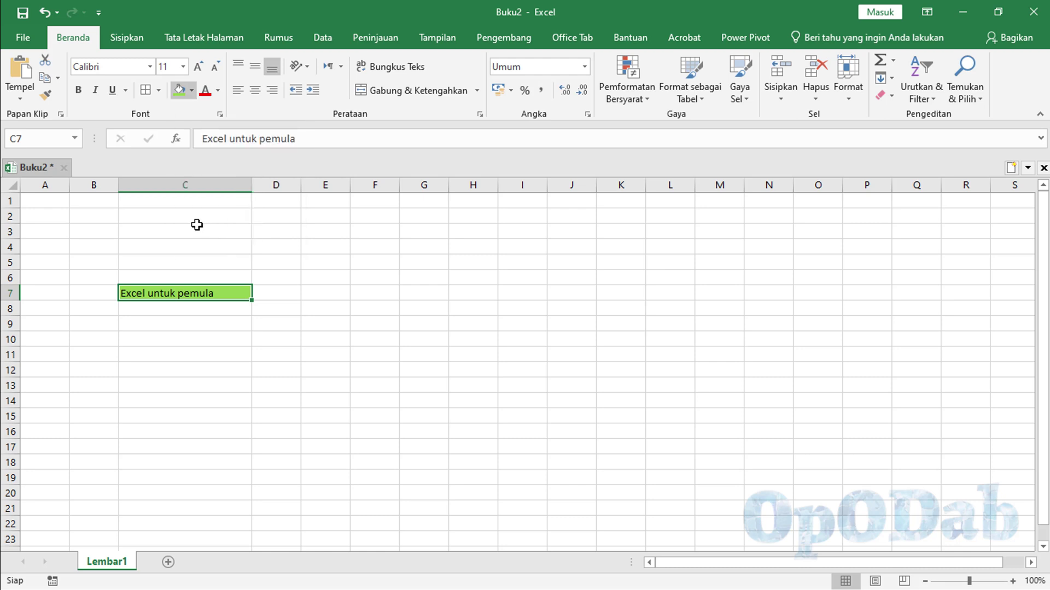
left_click(219, 92)
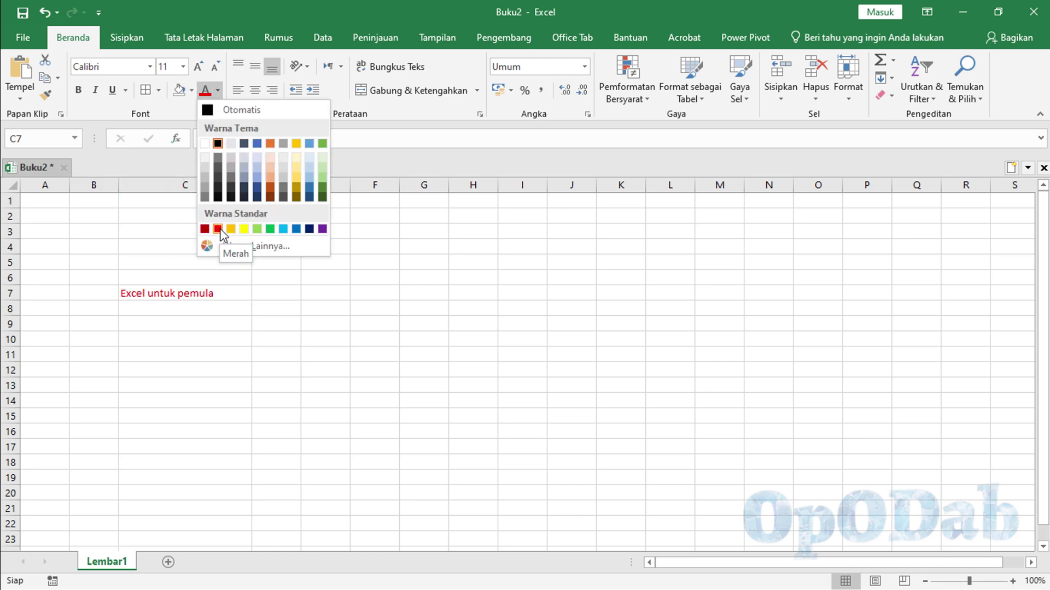
left_click(217, 228)
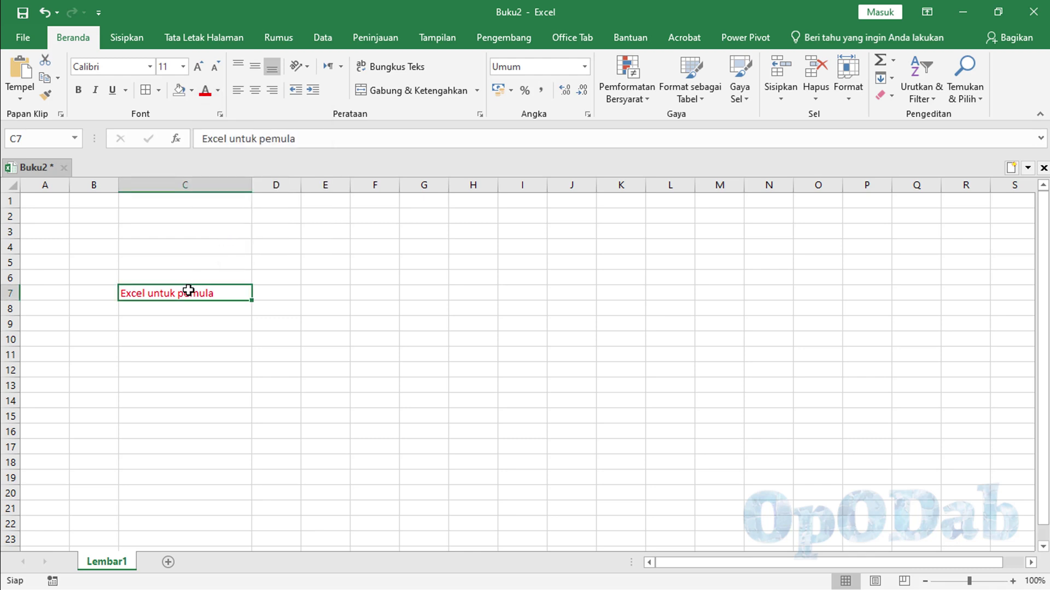
key("ctrl+z")
left_click_drag(15, 300, 2, 391)
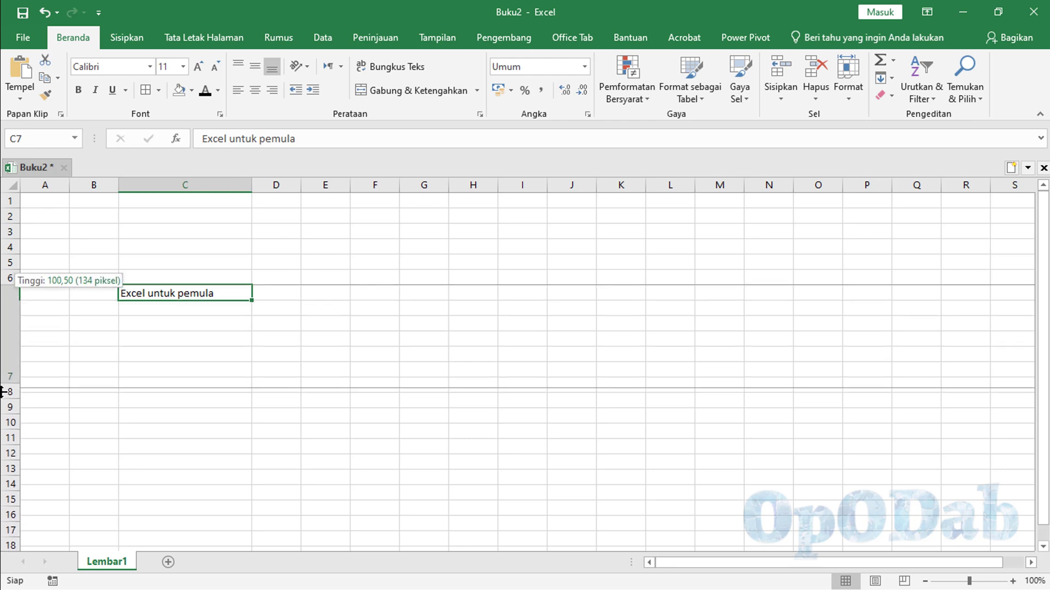
left_click(238, 89)
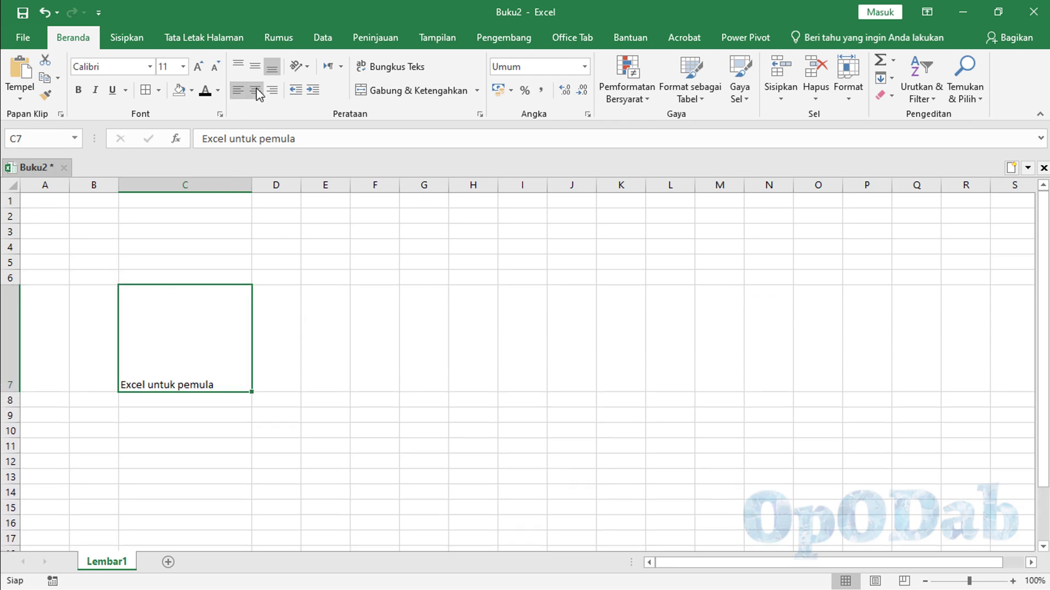
left_click(257, 92)
left_click(272, 92)
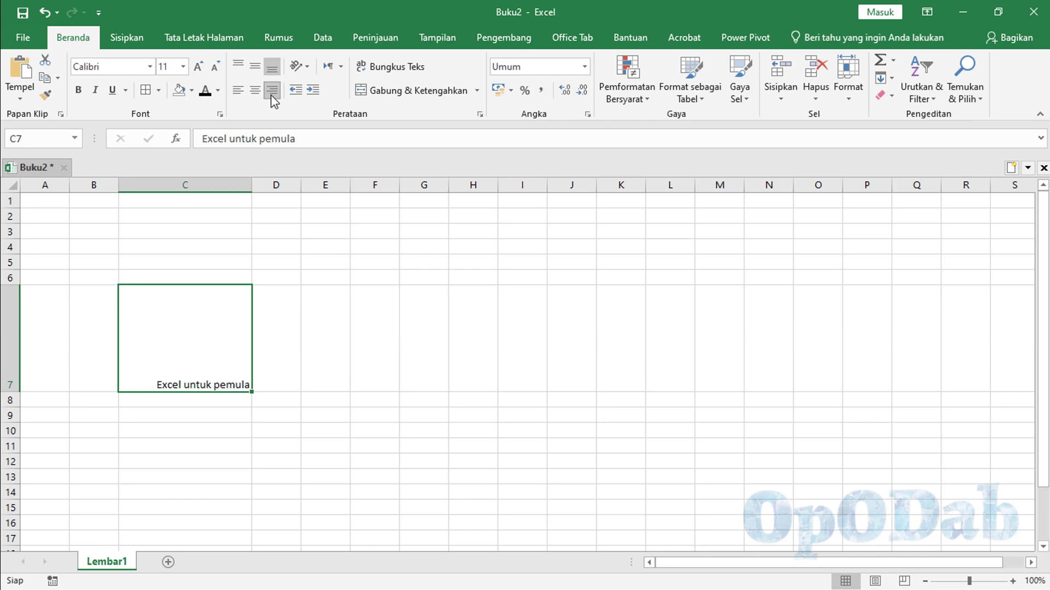
left_click(253, 70)
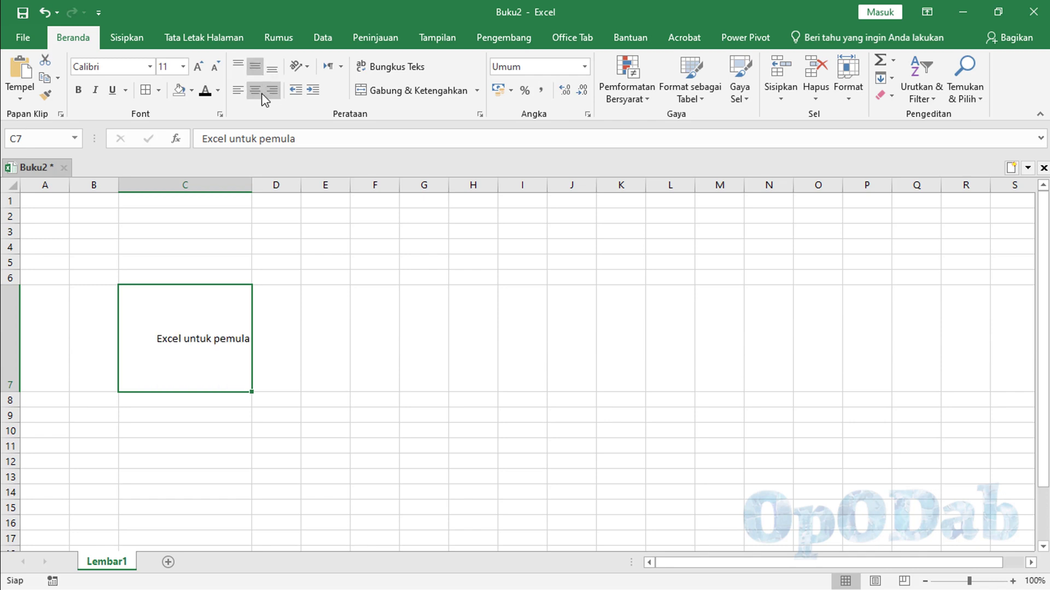
left_click(261, 93)
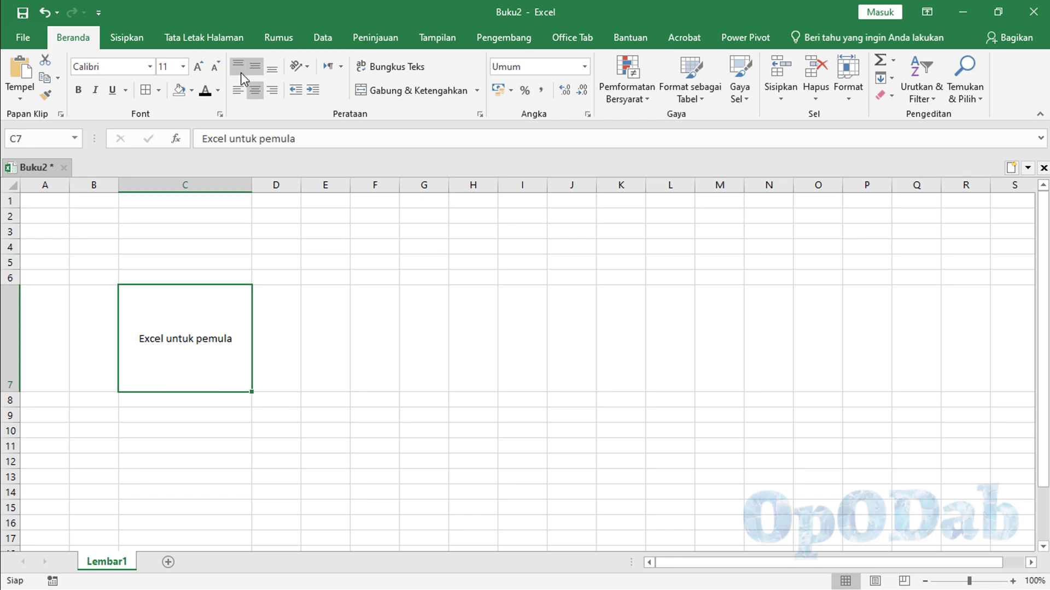
left_click(241, 71)
left_click(237, 90)
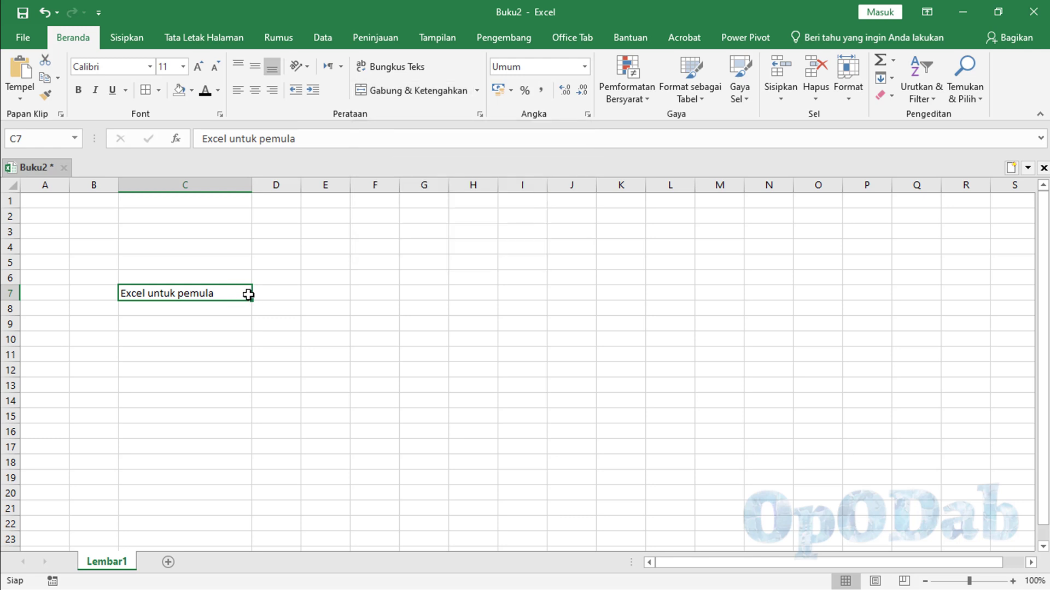
Step: Copy the C7 text into D7 and E7 and widen columns D and E
key("ctrl+c")
left_click(270, 290)
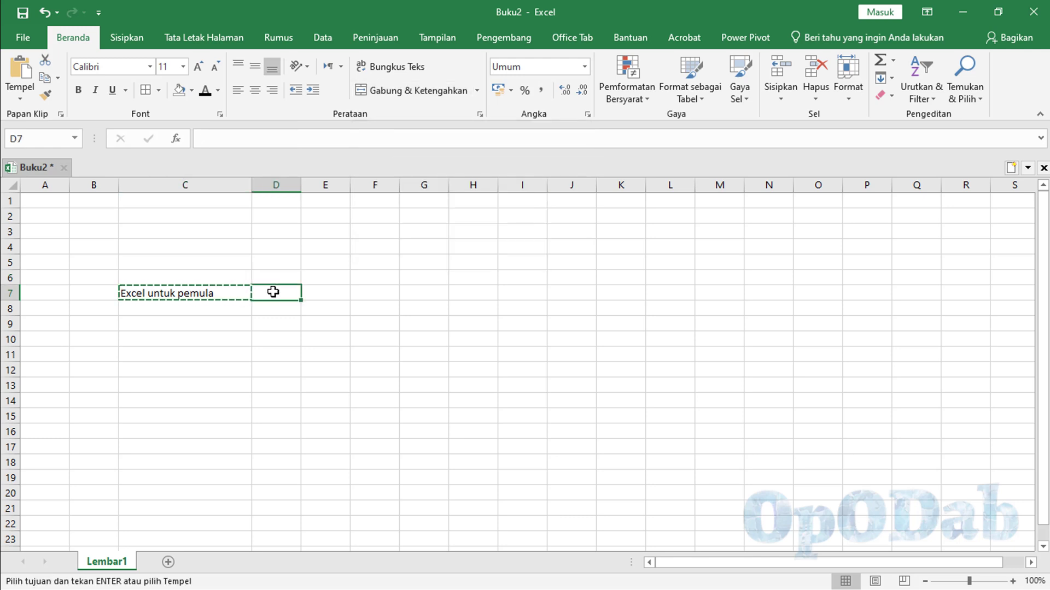
key("ctrl+v")
left_click(328, 292)
key("ctrl+v")
left_click_drag(301, 185, 509, 195)
left_click_drag(194, 293, 415, 293)
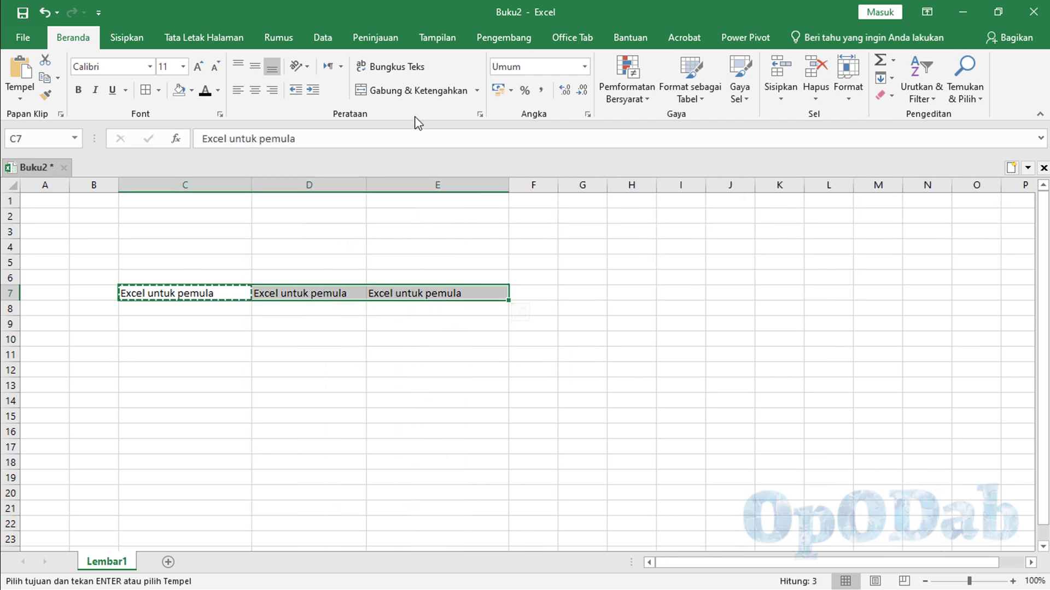
Step: Undo the widening and both pastes, then merge and center C7 through C12
left_click(408, 91)
left_click(479, 358)
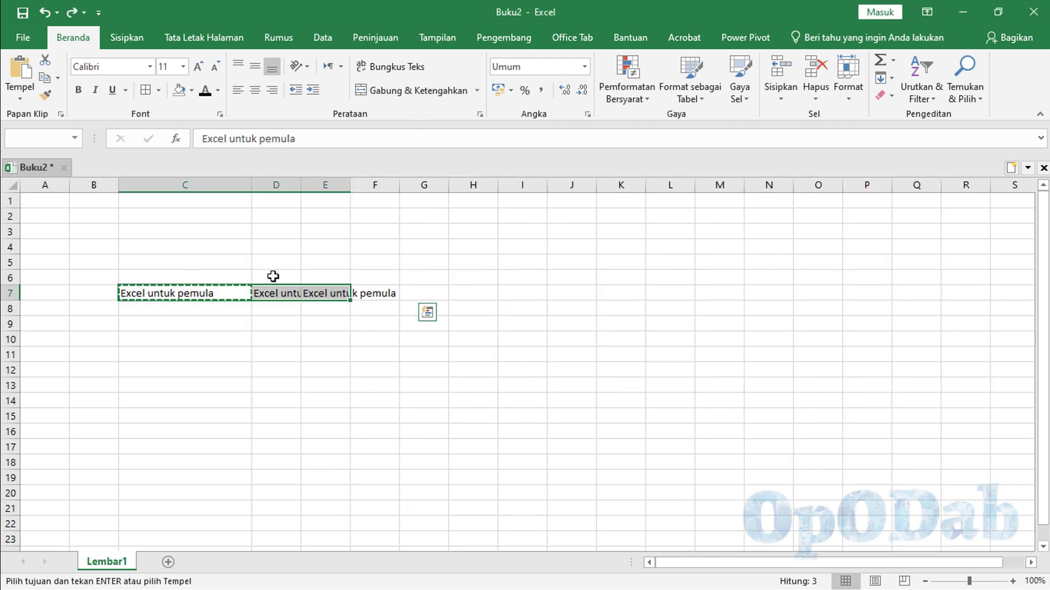
key("ctrl+z")
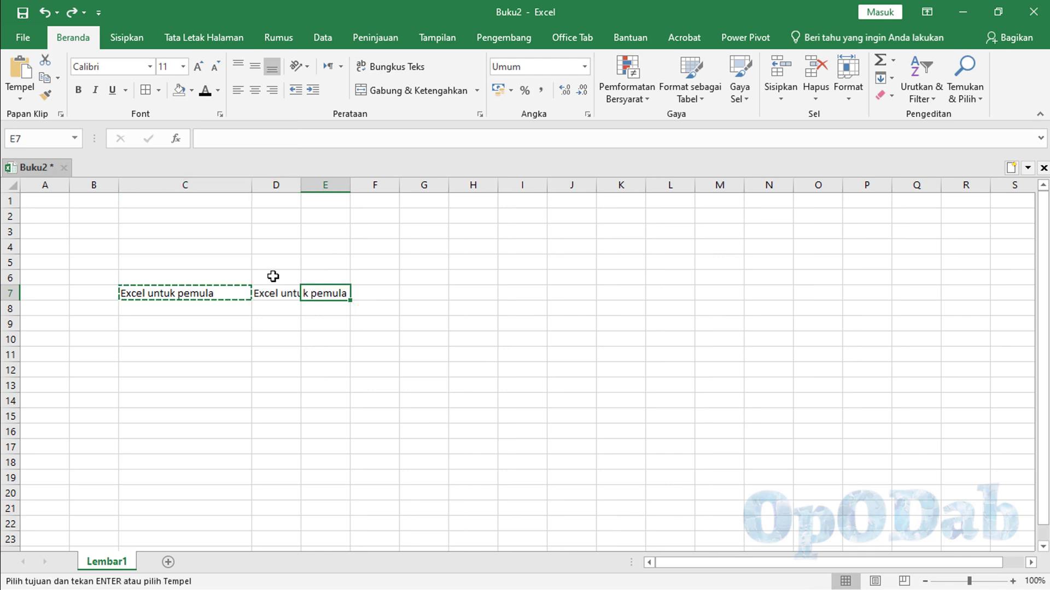
key("ctrl+z")
left_click(232, 294)
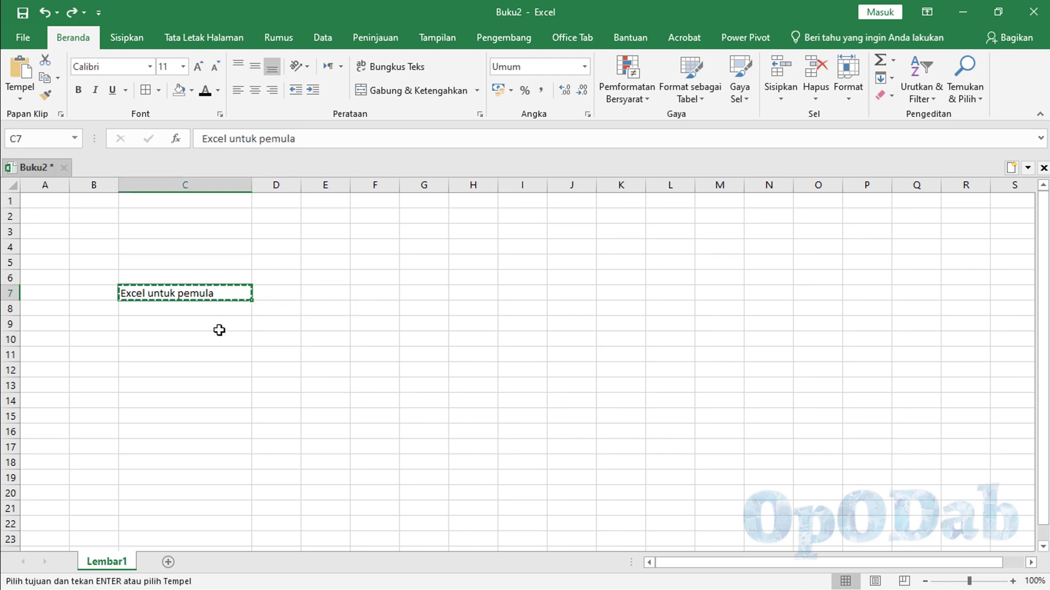
left_click(204, 364, "shift")
left_click(383, 91)
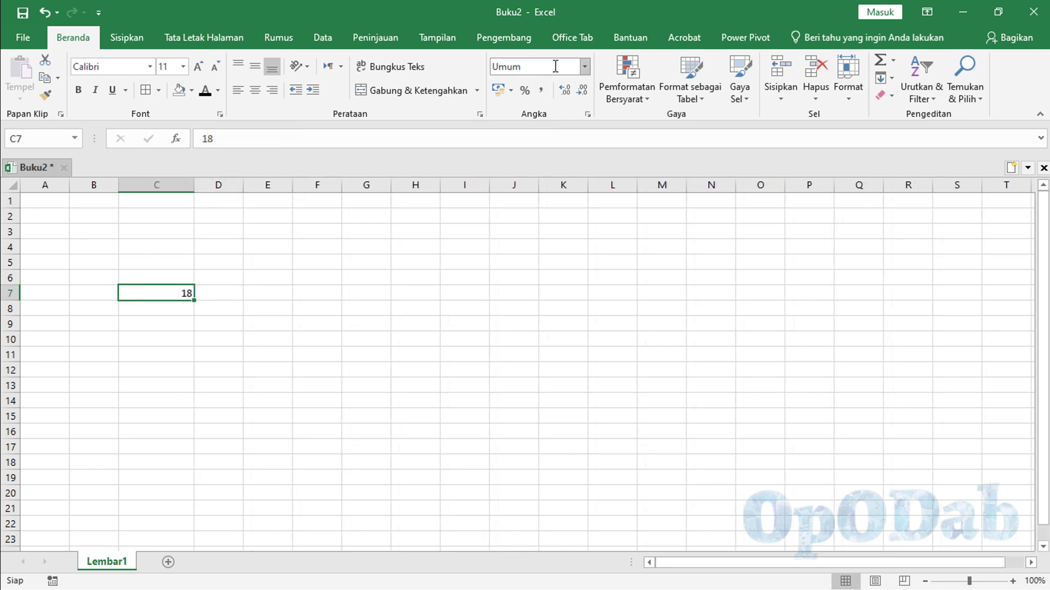
Step: Show C7's 18 as Angka, Mata Uang, Tanggal Pendek, then Tanggal Panjang
left_click(585, 66)
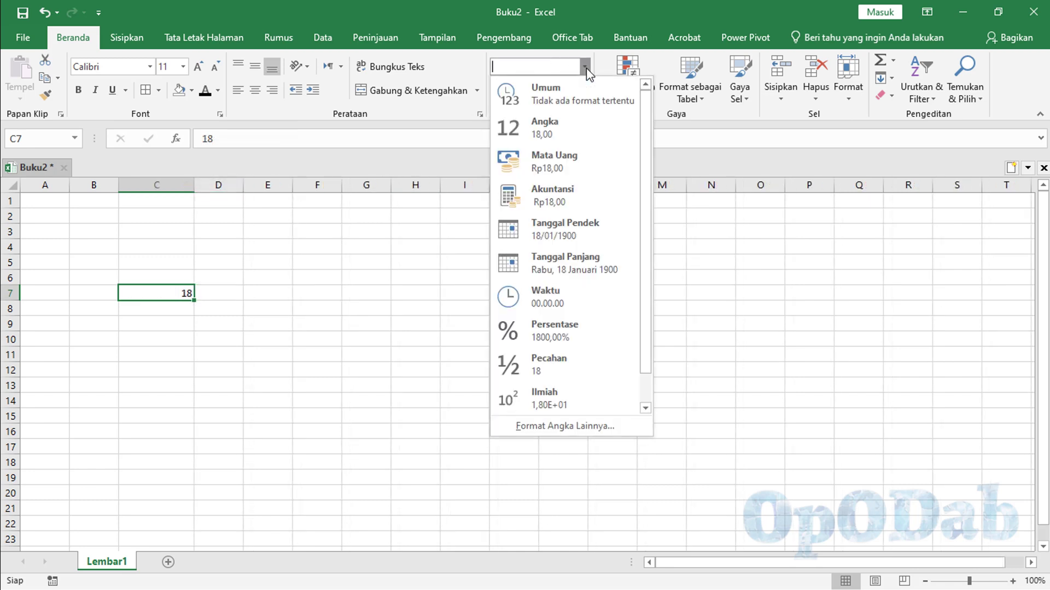
left_click(560, 134)
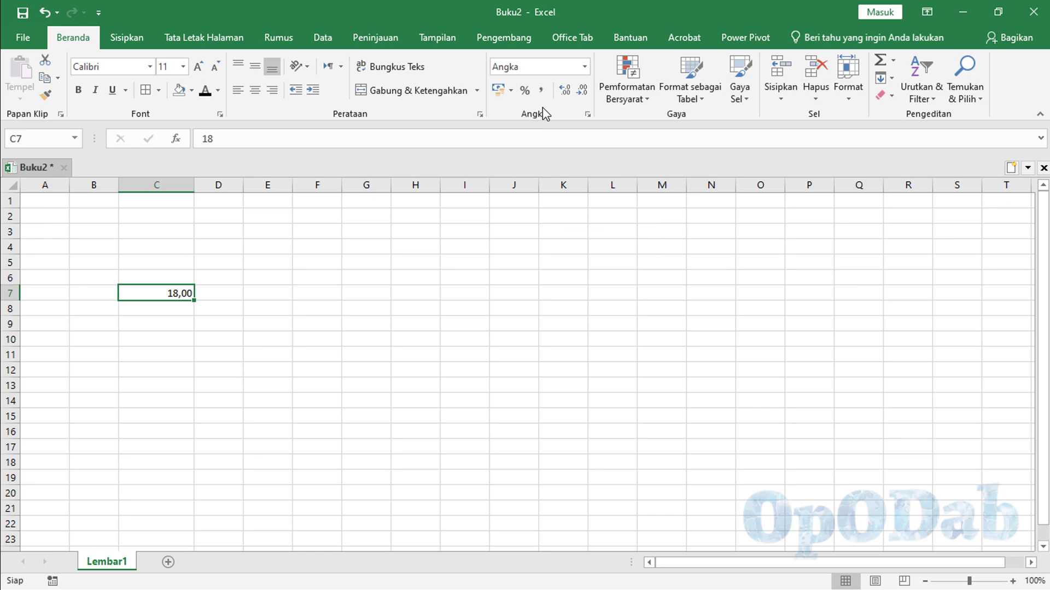
left_click(585, 68)
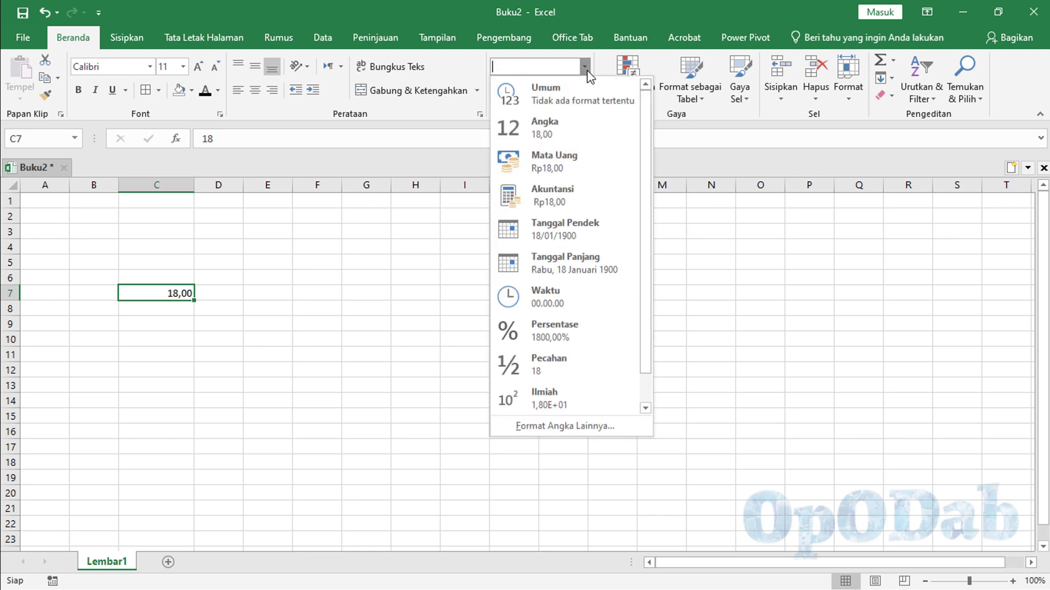
left_click(558, 171)
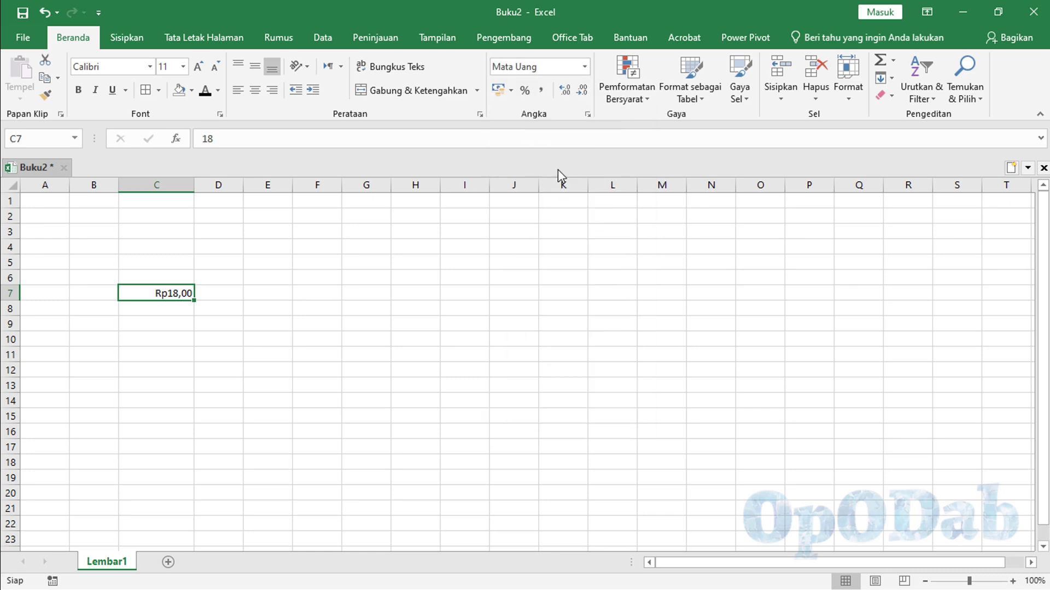
left_click(585, 67)
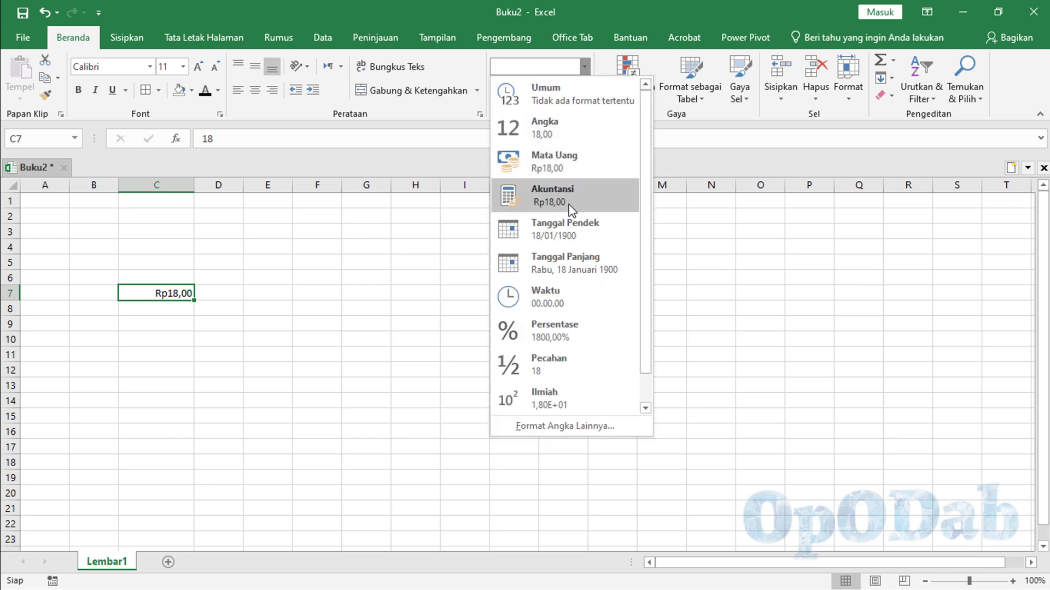
left_click(569, 224)
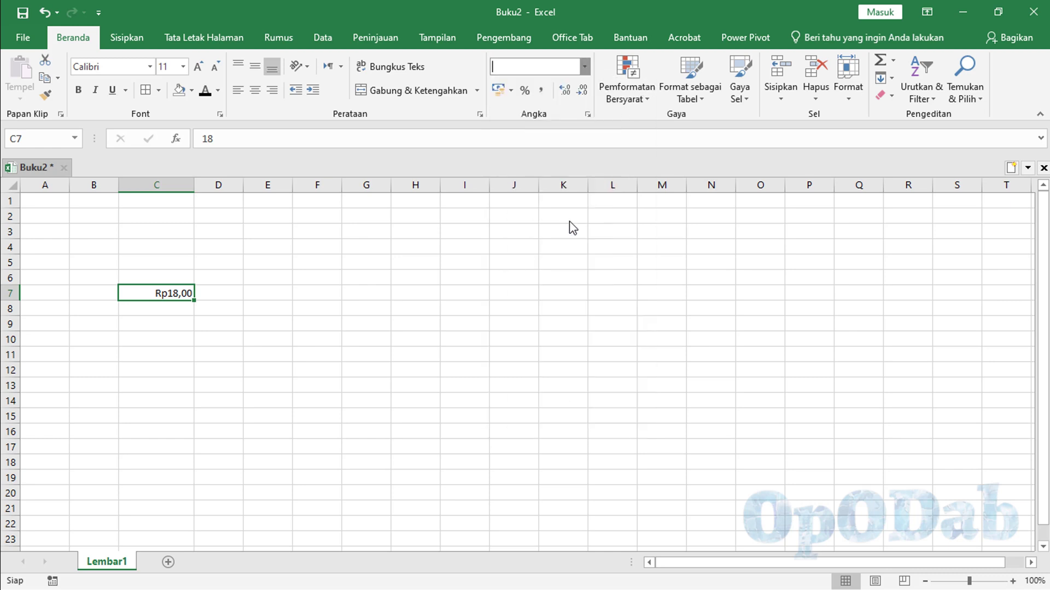
left_click(585, 68)
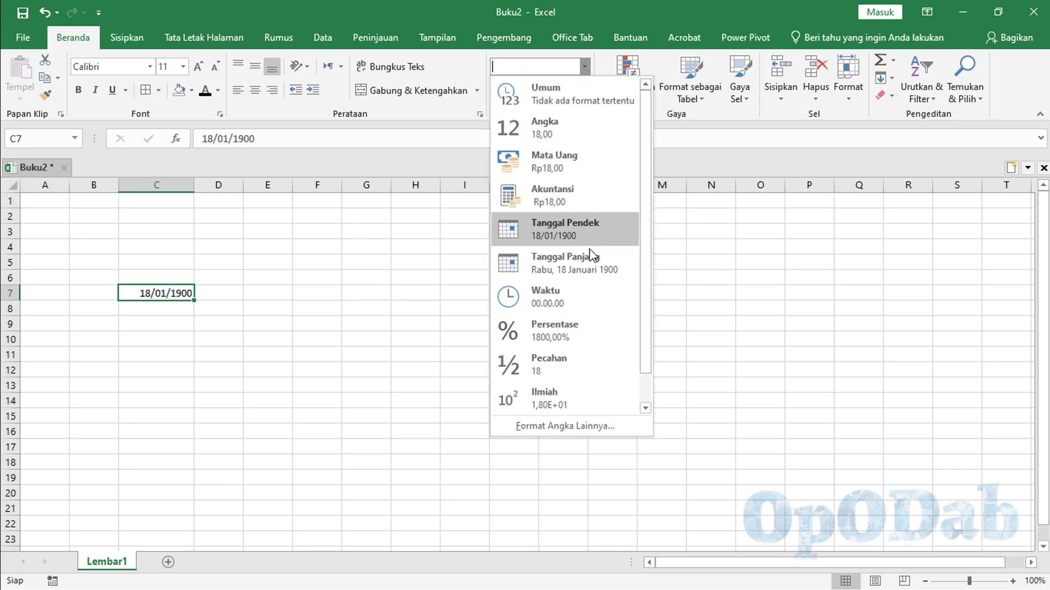
left_click(589, 263)
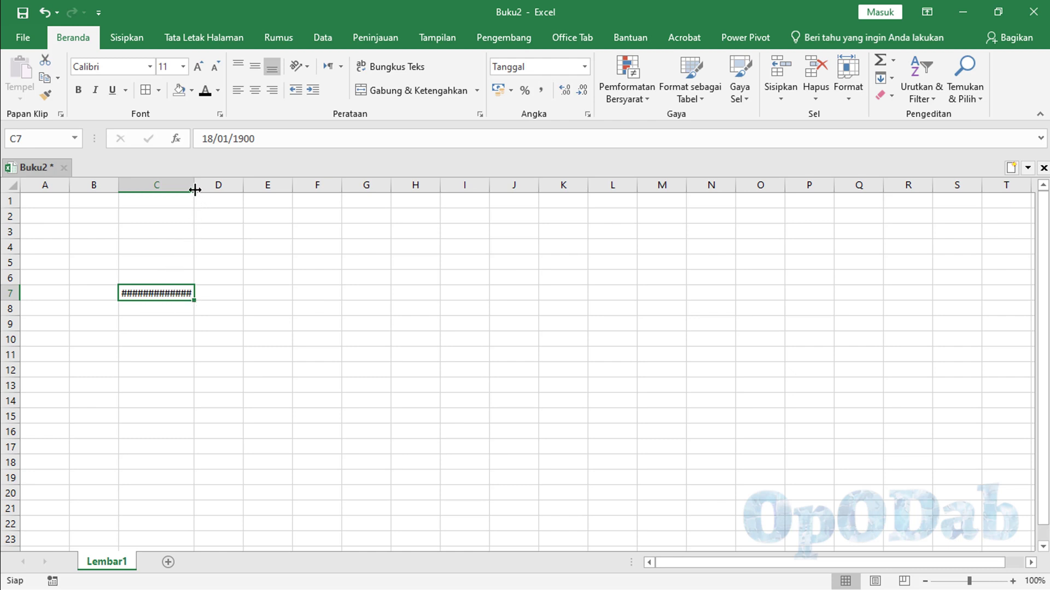
Step: Widen column C to reveal the full long date, then return C7 to Umum
left_click_drag(194, 189, 222, 183)
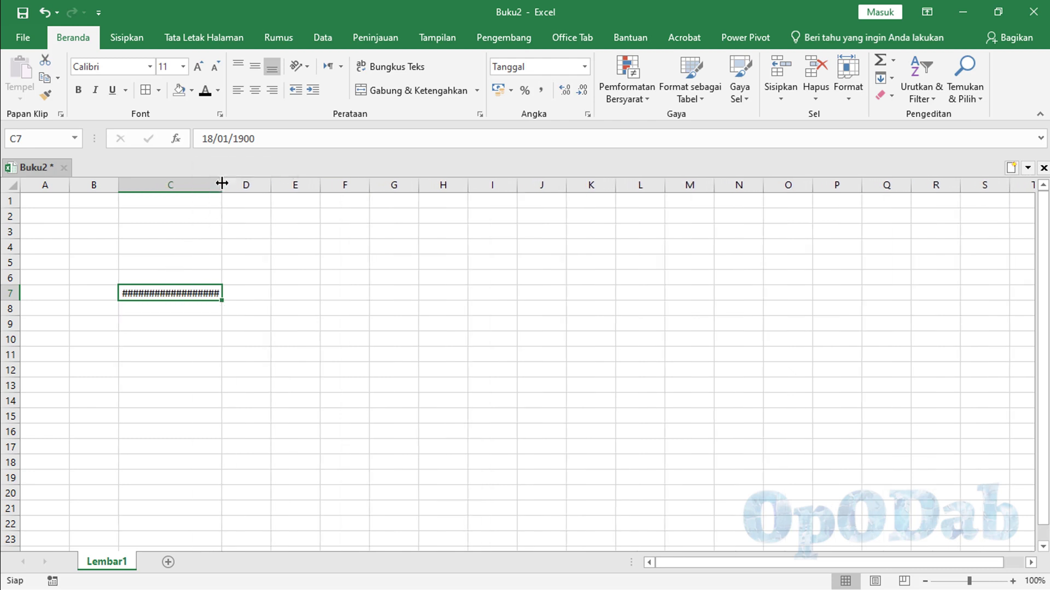
left_click_drag(222, 185, 257, 181)
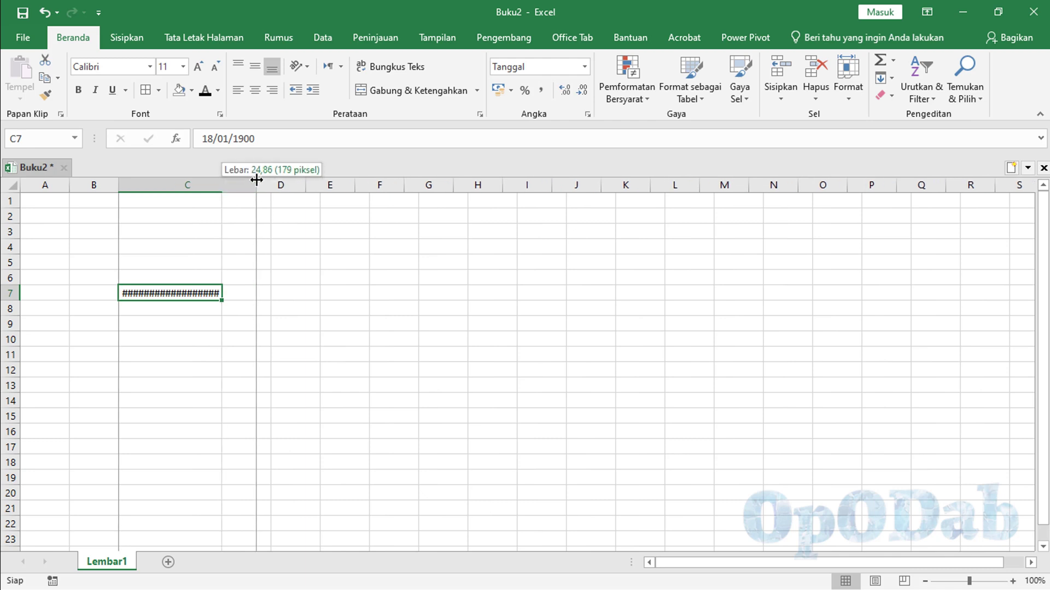
left_click(192, 306)
left_click(195, 291)
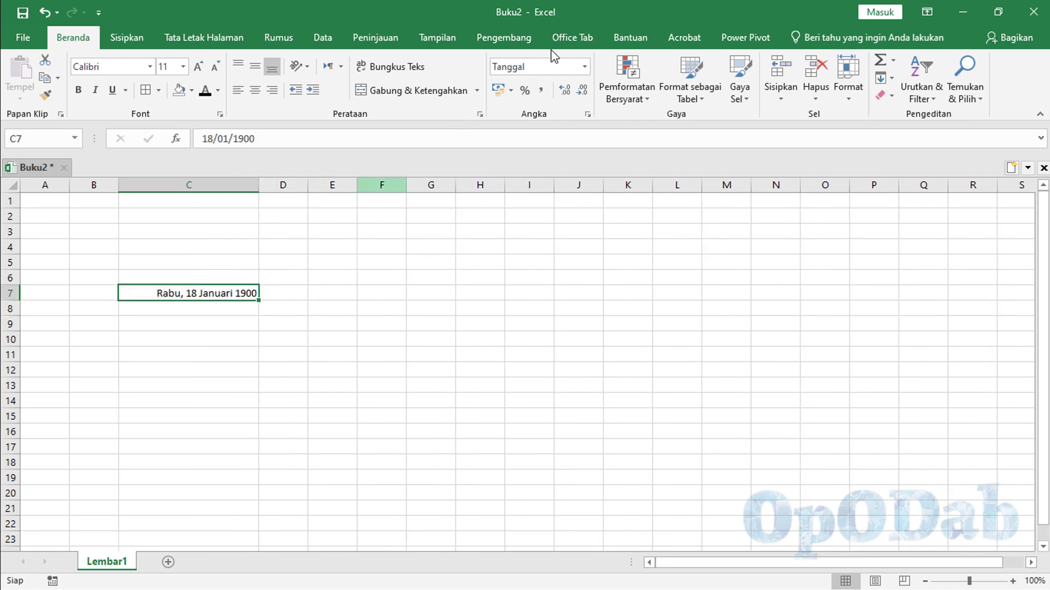
left_click(585, 67)
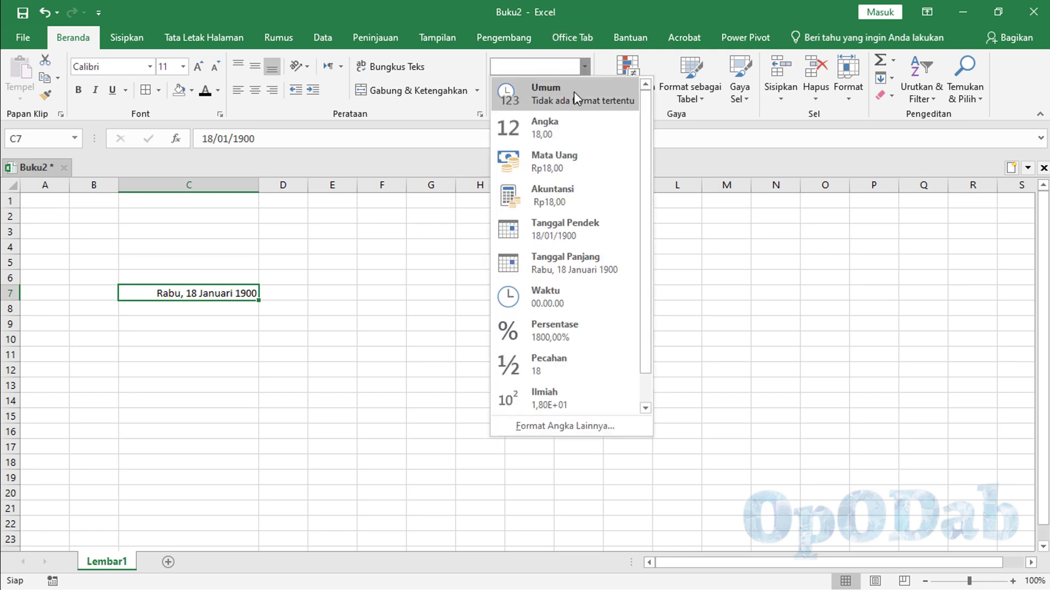
left_click(575, 99)
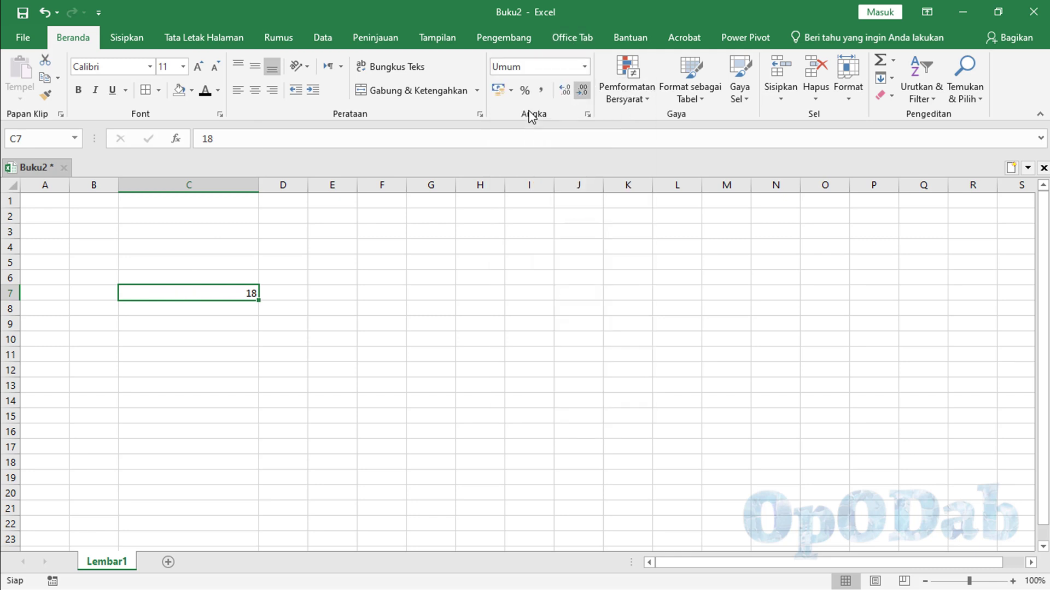
left_click(647, 102)
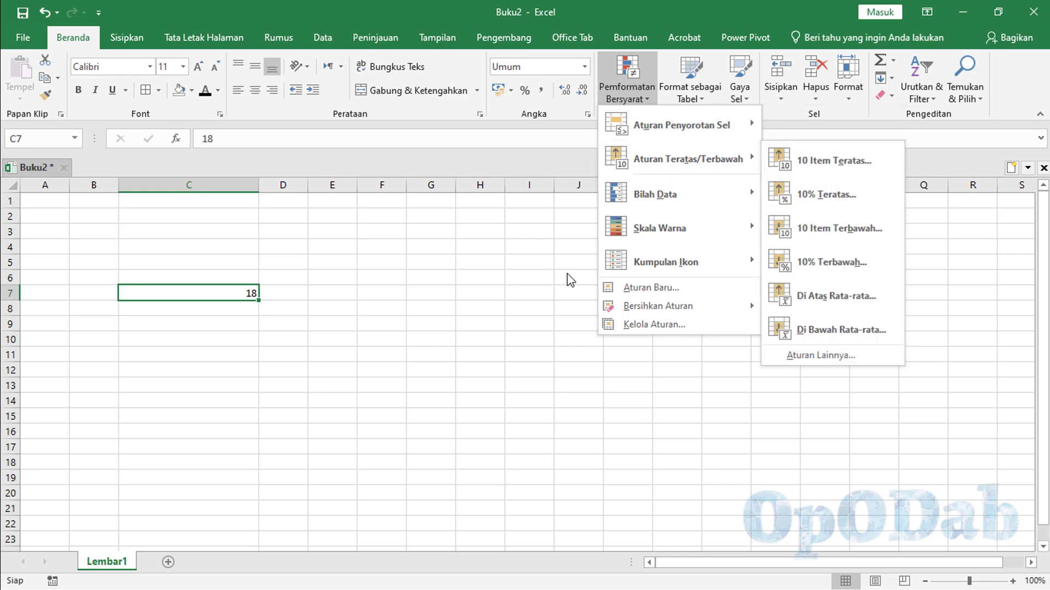
Step: Dismiss the formatting galleries and clear the 18 from C7
left_click(695, 96)
left_click(698, 97)
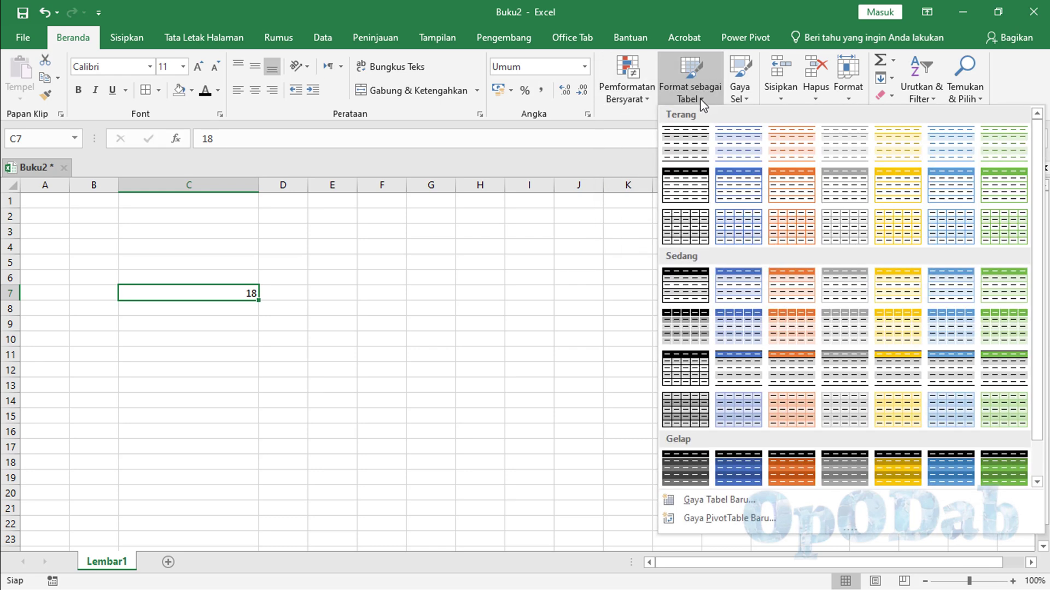
key("Escape")
key("Delete")
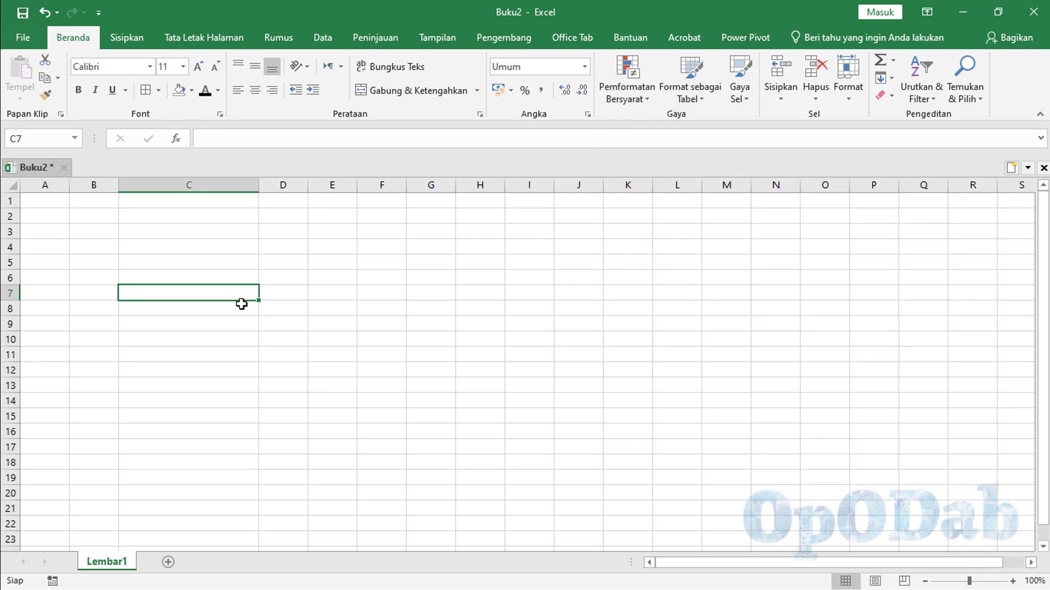
Step: Format C7:G12 as a table with a chosen table style
left_click(411, 359, "shift")
left_click(418, 378, "shift")
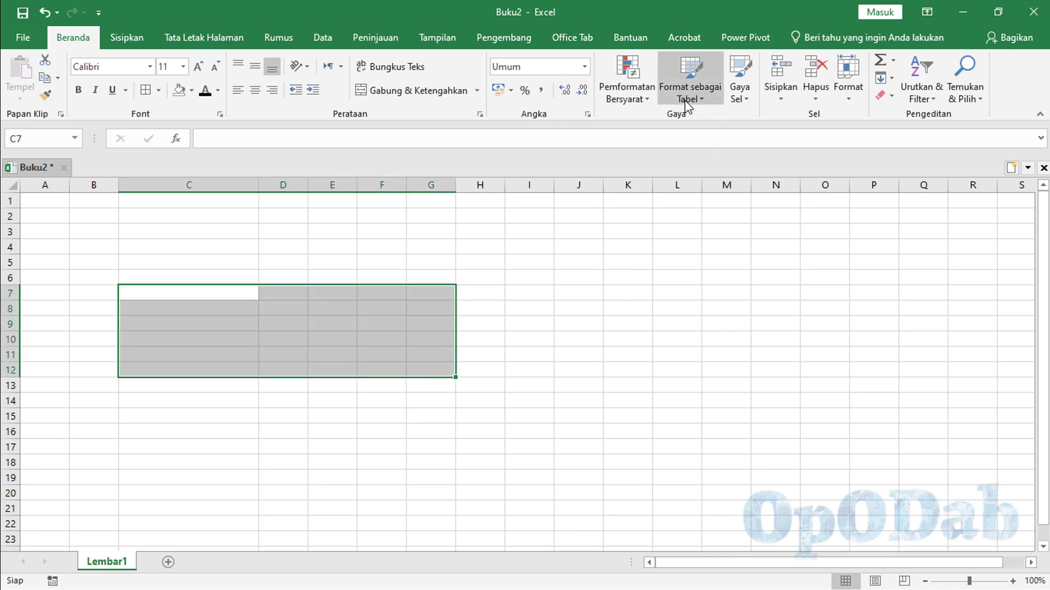
left_click(701, 105)
left_click(522, 202)
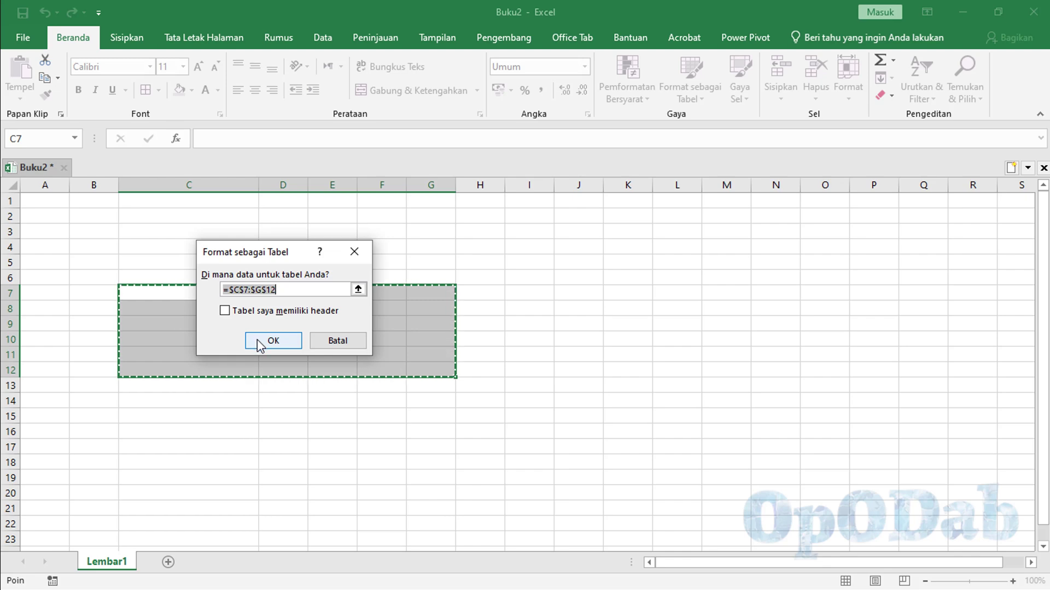
left_click(257, 340)
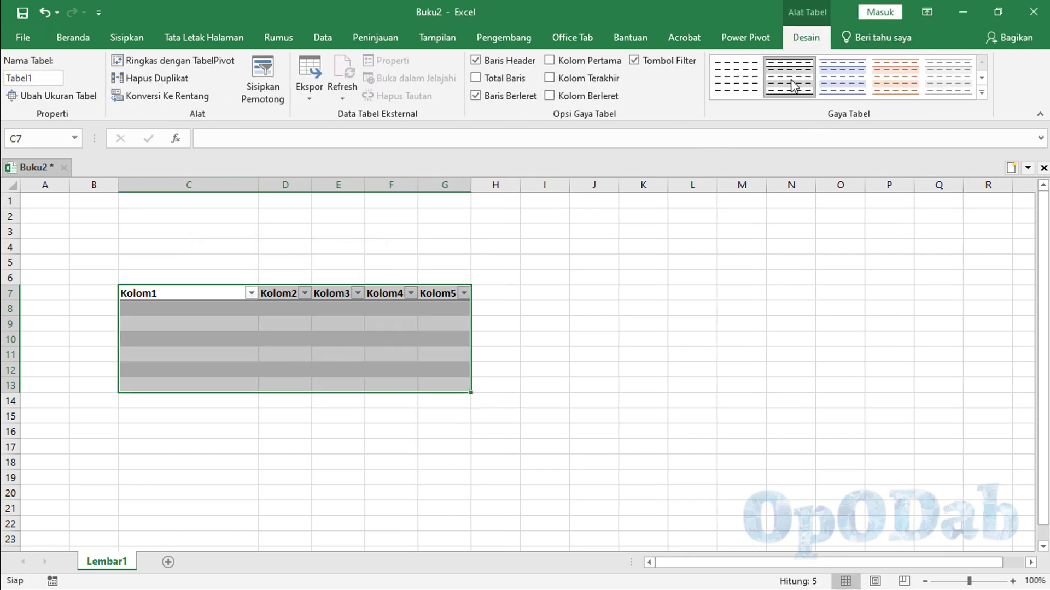
left_click(982, 93)
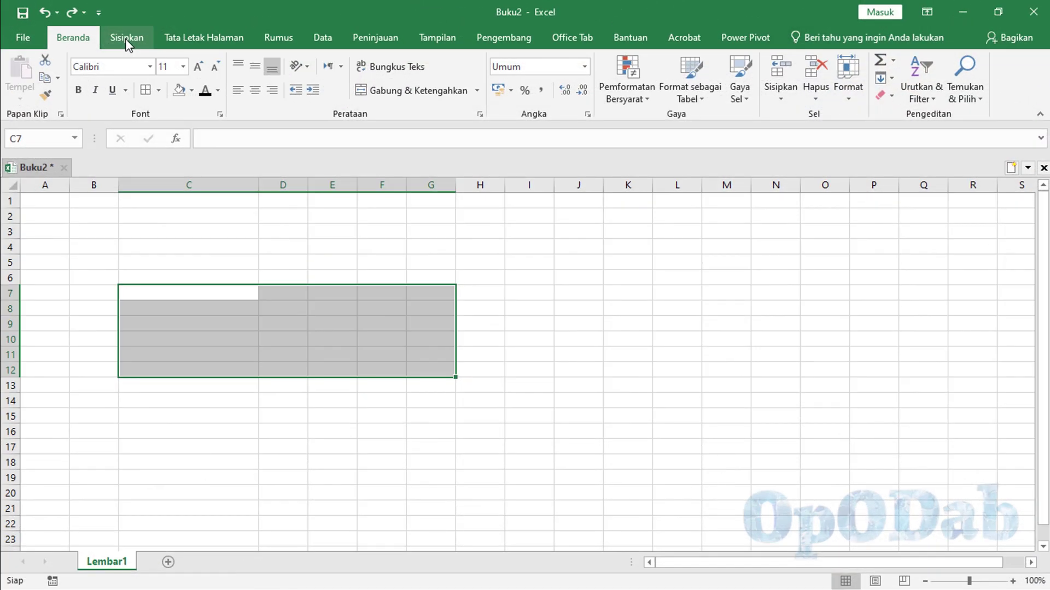
Step: Insert a table over the selected range from the Insert tab and confirm its range
left_click(126, 38)
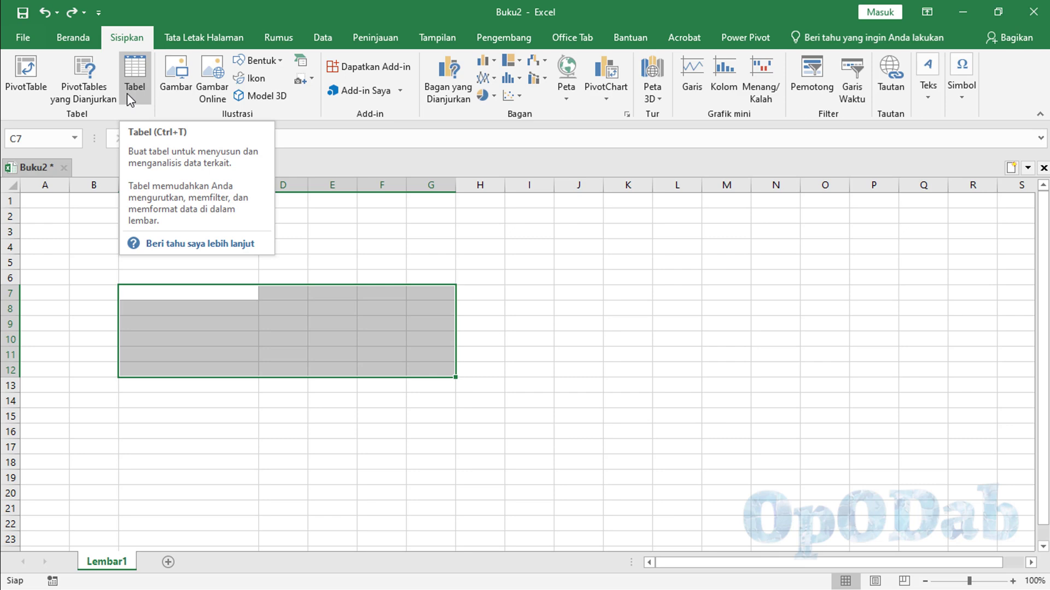
left_click(129, 93)
left_click(281, 340)
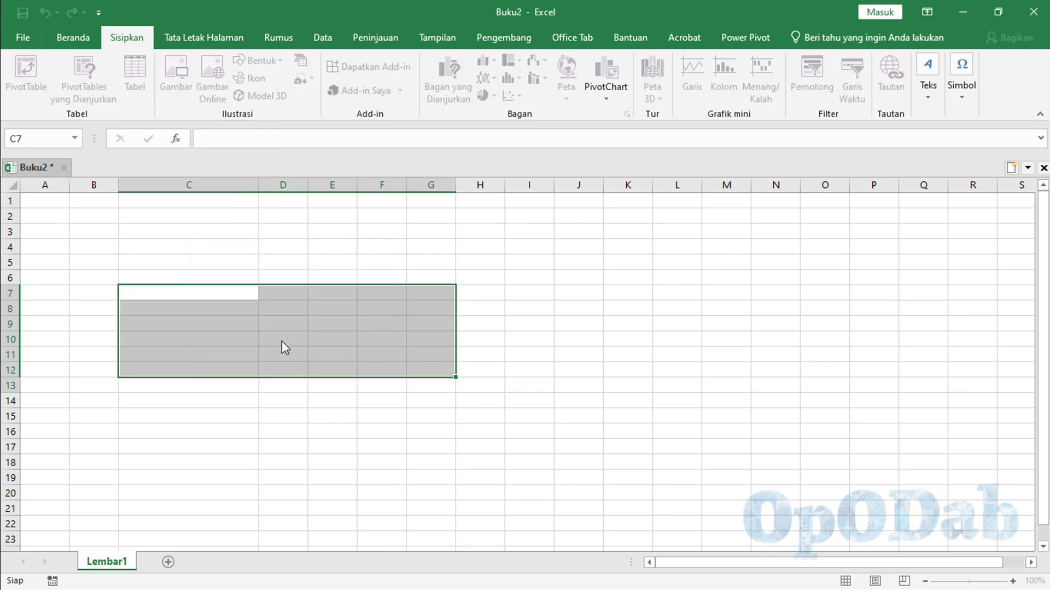
left_click(240, 308)
Step: Name the table headers no, nama, alamat and ketereangan
left_click(214, 293)
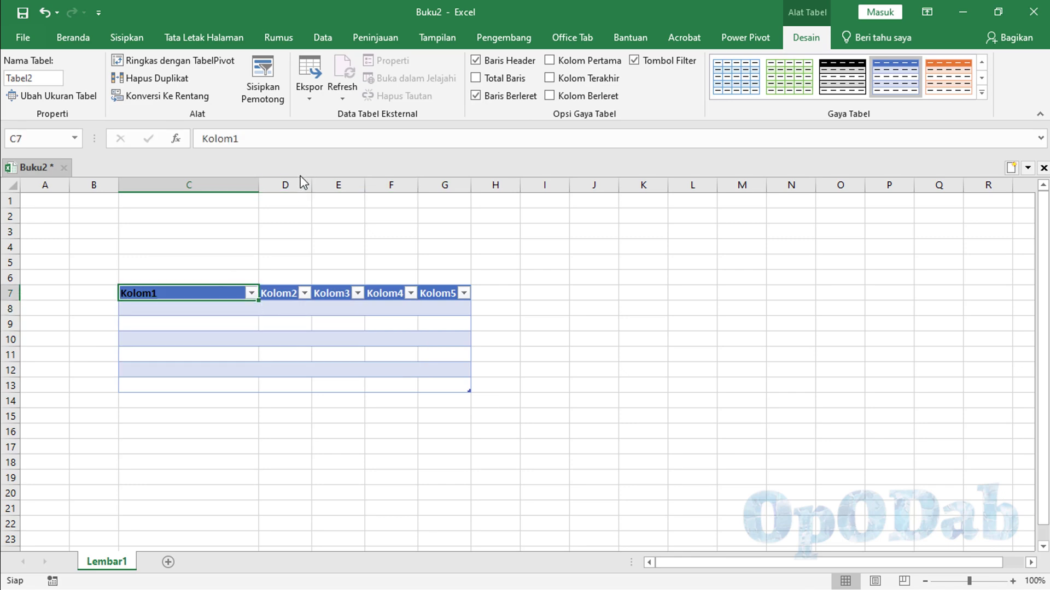
type("no")
key("Tab")
type("nama")
key("Tab")
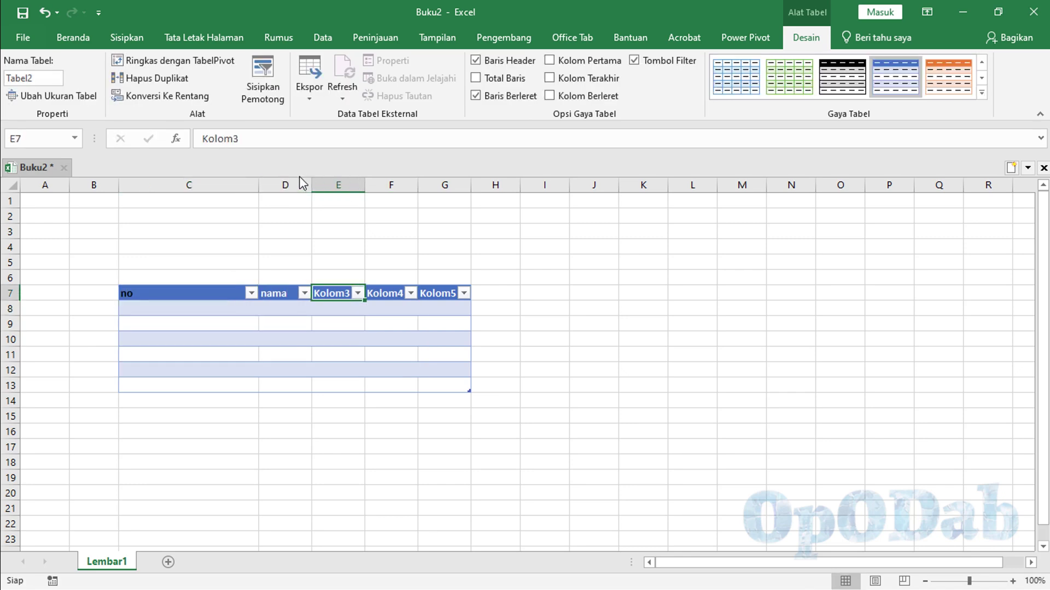
type("alamat")
key("Tab")
type("kete")
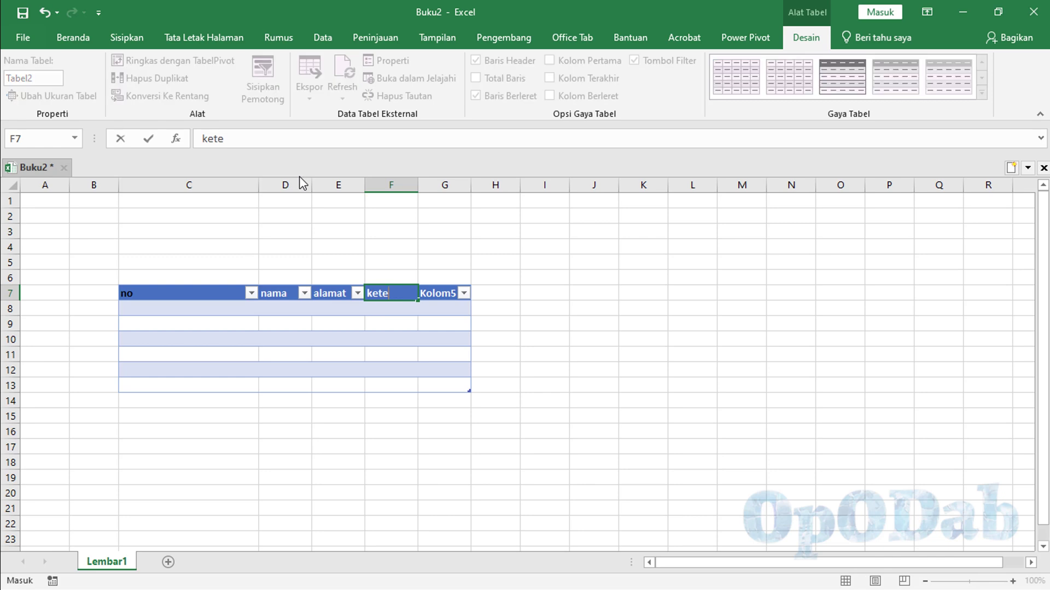
type("reangan")
Step: Delete the unused Kolom5 column and widen the ketereangan column to fit
left_click(439, 187)
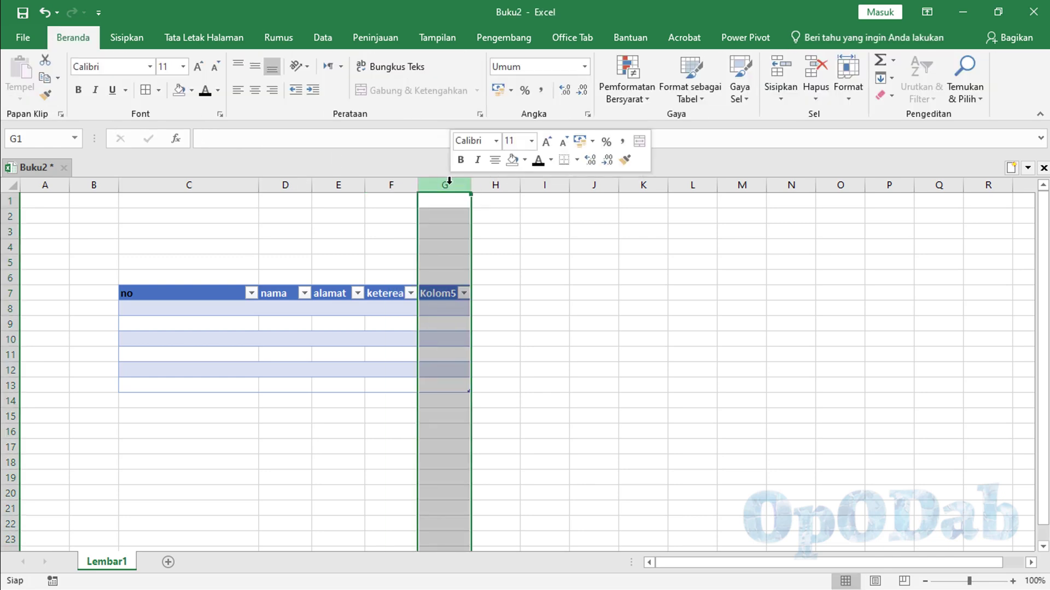
key("ctrl+minus")
left_click(192, 310)
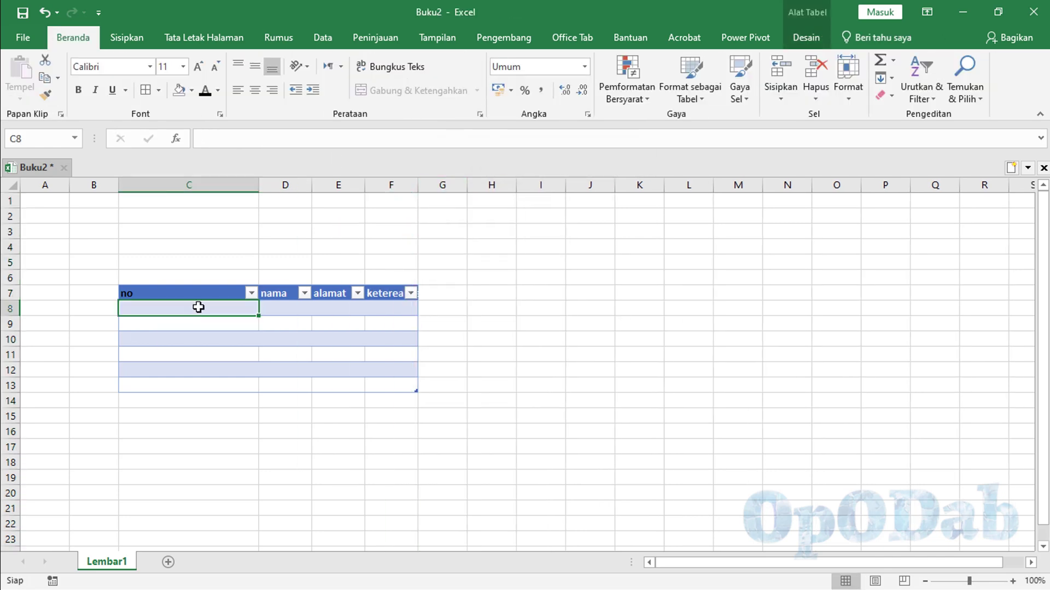
mouse_move(258, 186)
left_mouse_down()
mouse_move(168, 186)
mouse_move(407, 186)
mouse_move(505, 199)
left_mouse_up()
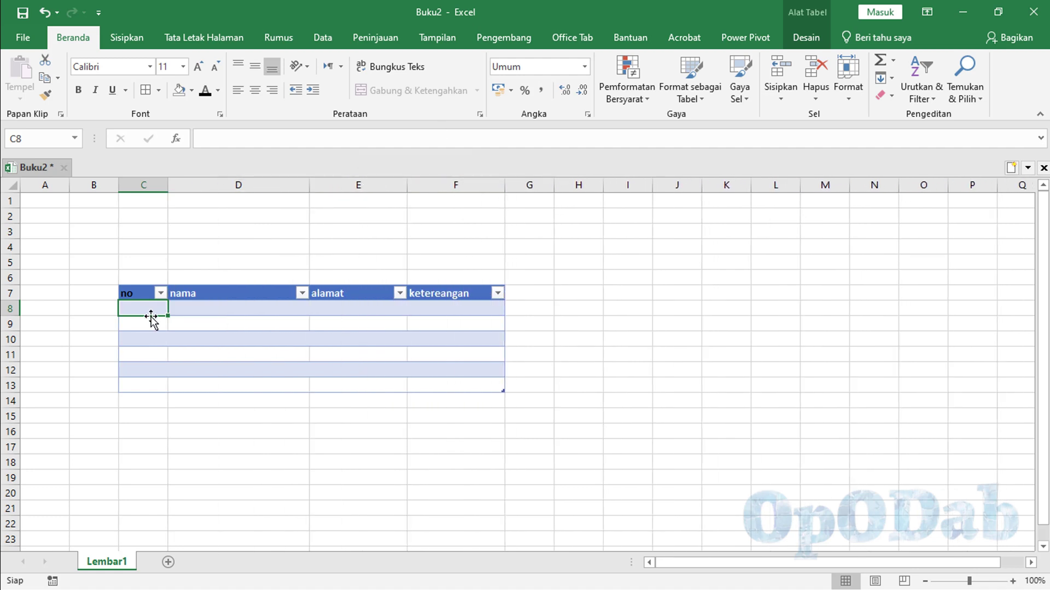
Step: Enter the numbers 1–6 down the no column, C8:C13
type("1")
key("Return")
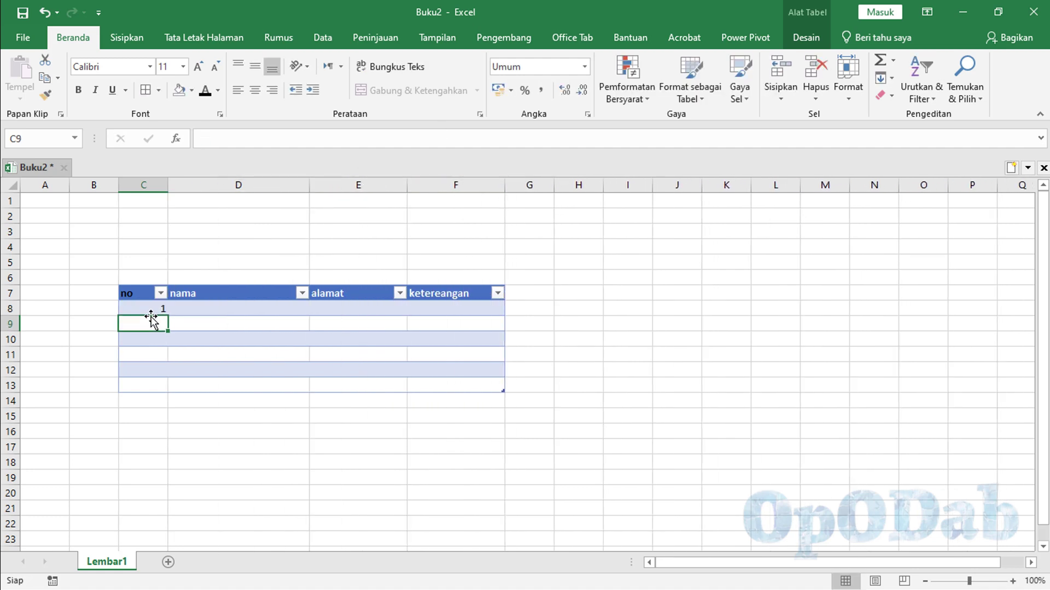
type("2")
key("Return")
type("3")
key("Return")
type("4")
key("Return")
type("5")
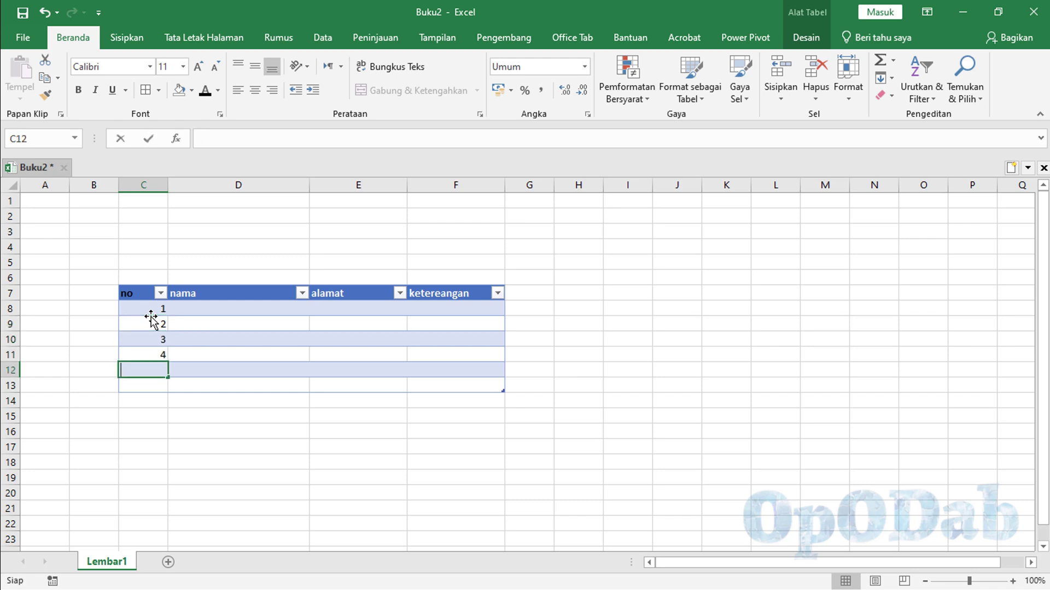
key("Return")
type("6")
key("Tab")
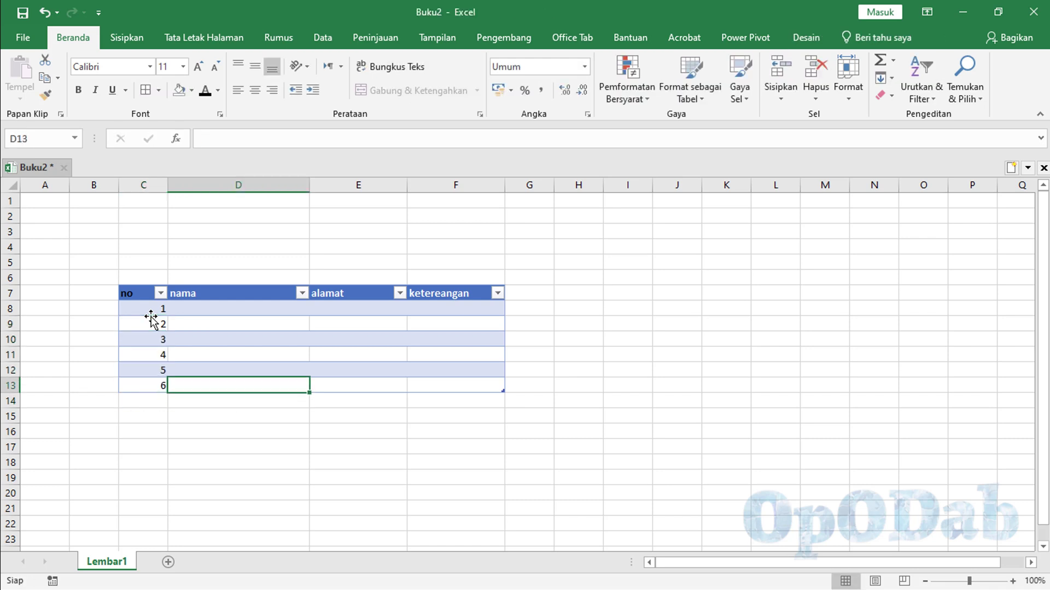
Step: Enter the letters a–f under nama in D8:D13
key("Up")
key("Up")
key("Up")
key("Up")
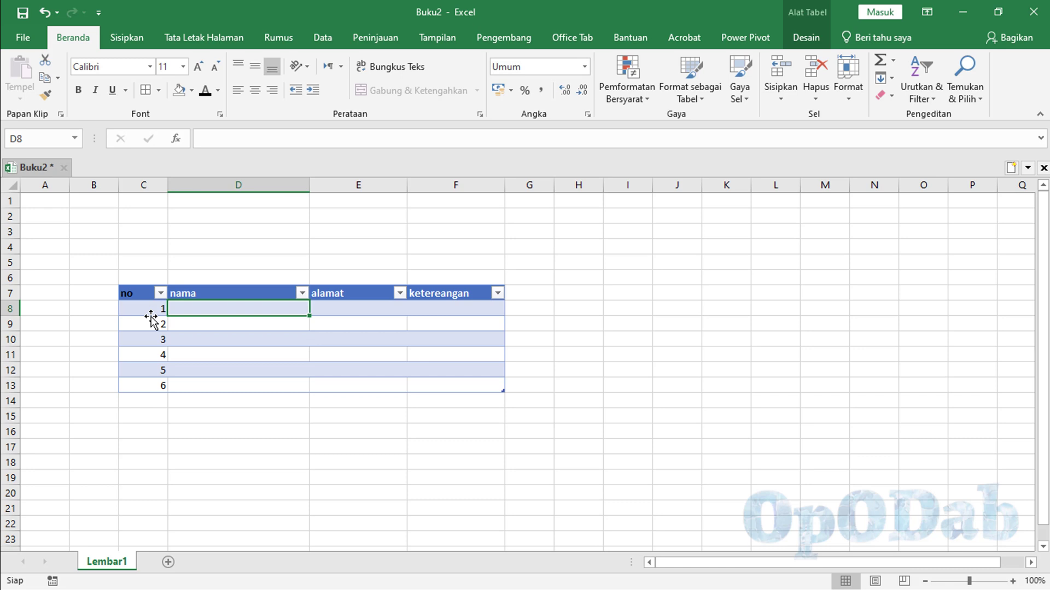
type("a")
key("Return")
type("b")
key("Return")
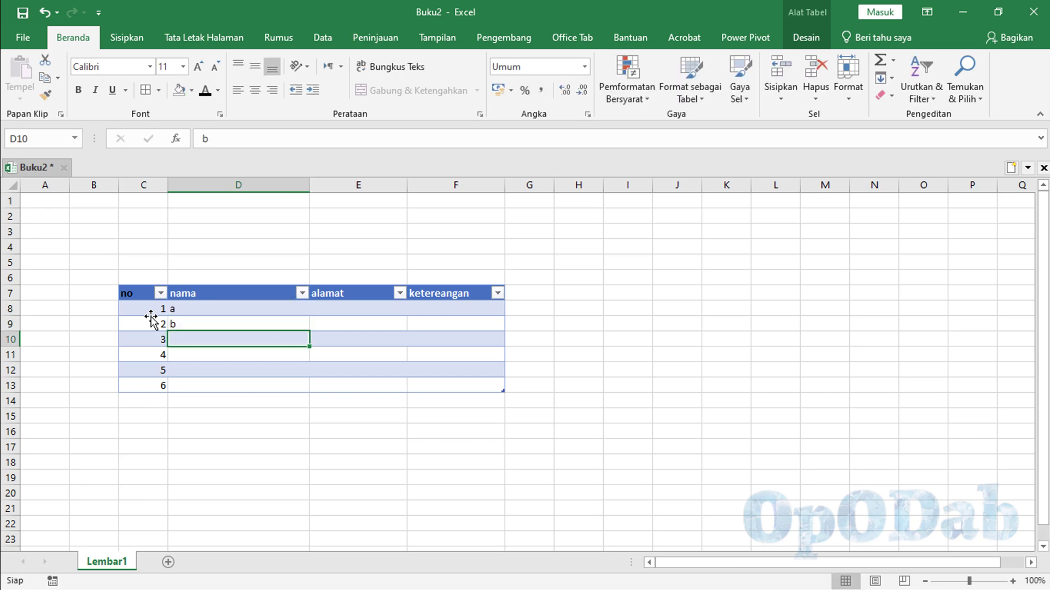
type("c")
key("Return")
type("d")
key("Return")
type("e")
Step: Enter the letters g–l under alamat in E8:E13
key("Return")
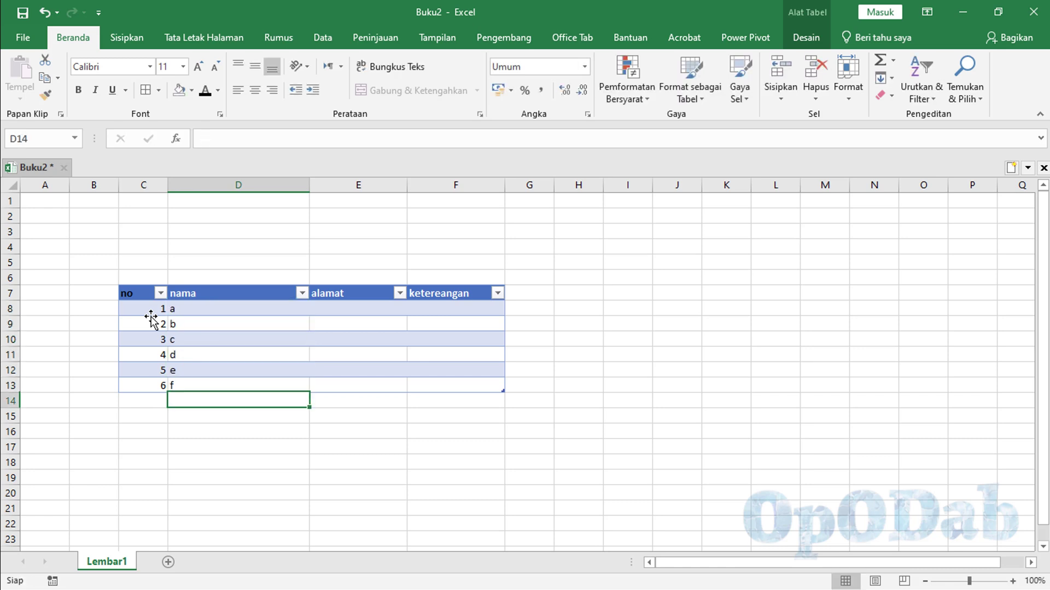
key("Up")
key("Up")
key("Up")
key("Right")
type("g")
key("Return")
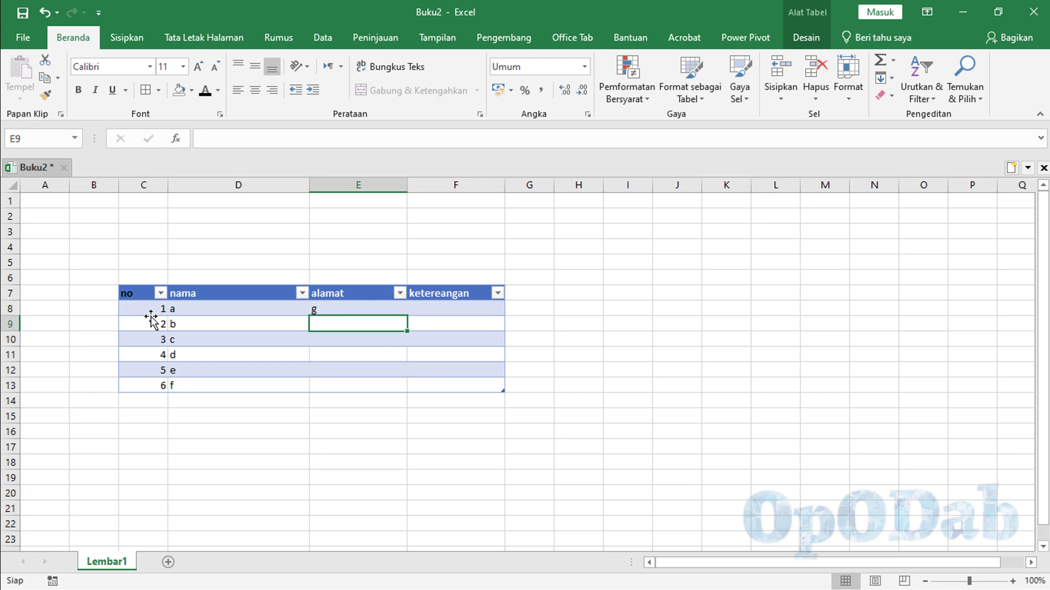
type("h")
key("Return")
type("i")
key("Return")
type("j")
key("Return")
type("k")
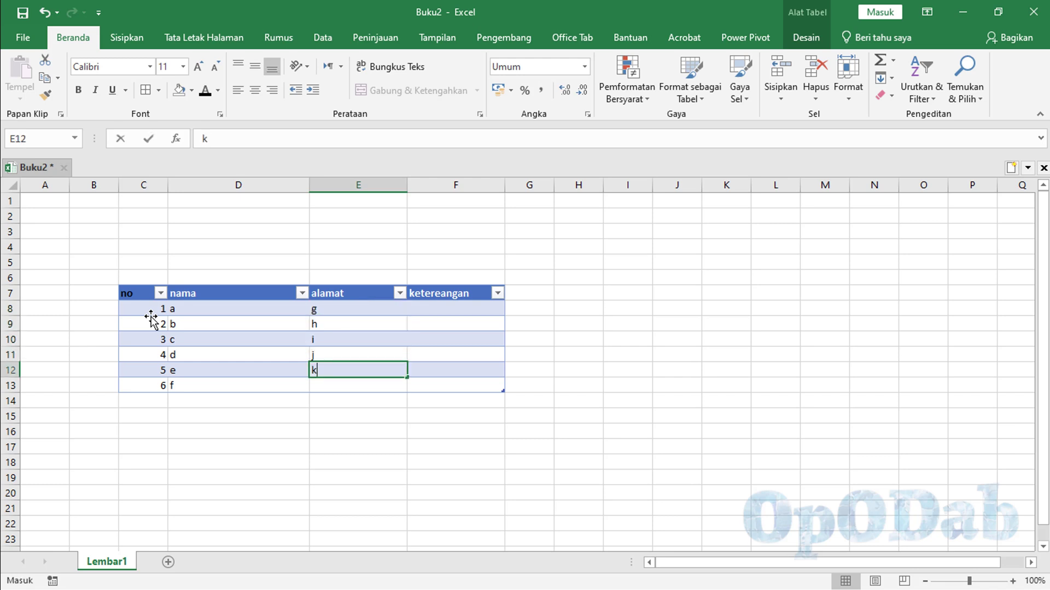
key("Return")
key("Return")
Step: Enter the letters m–r under ketereangan in F8:F13
key("Right")
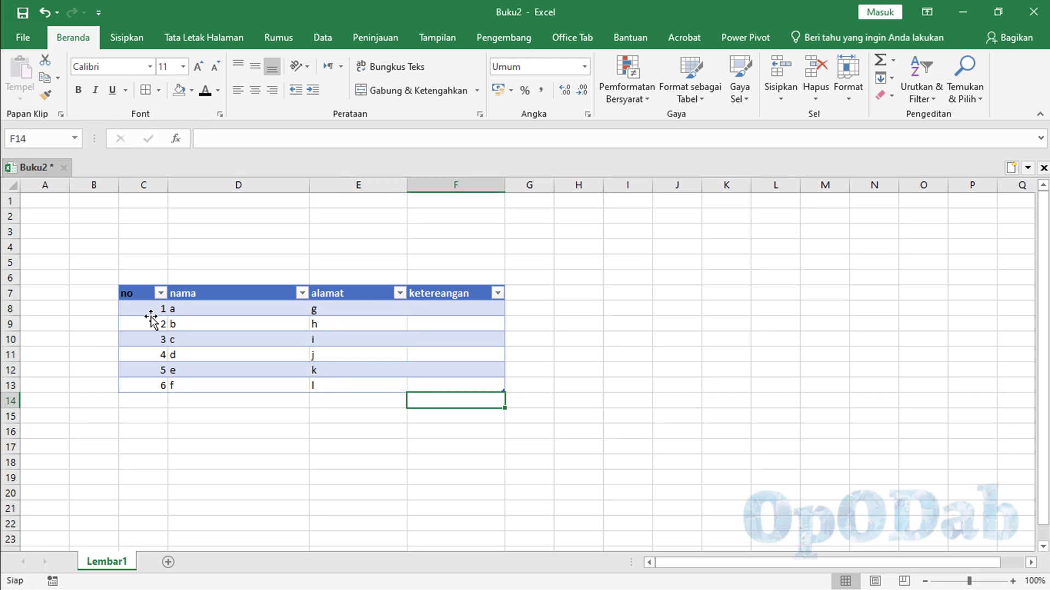
key("Up")
key("Up")
key("Up")
key("Up")
key("Up")
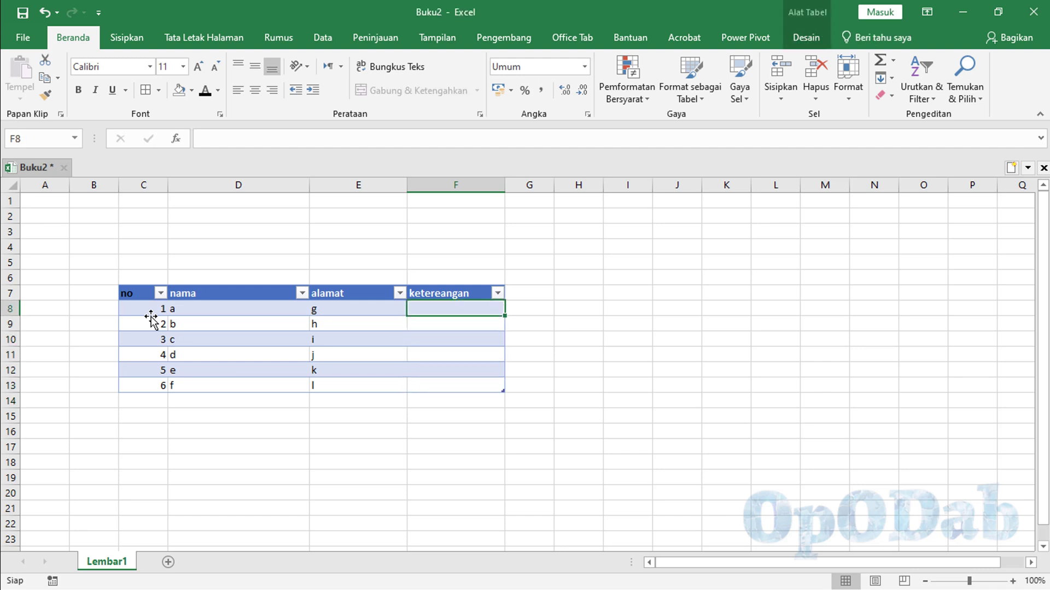
type("m")
key("Return")
type("n")
key("Return")
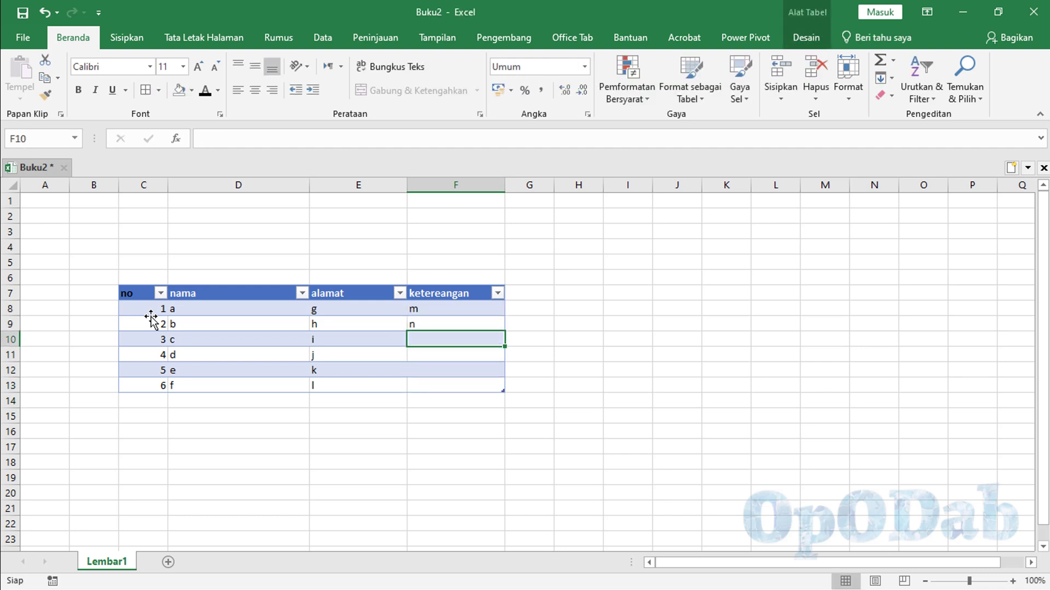
type("o")
key("Return")
type("p")
key("Return")
type("q")
key("Return")
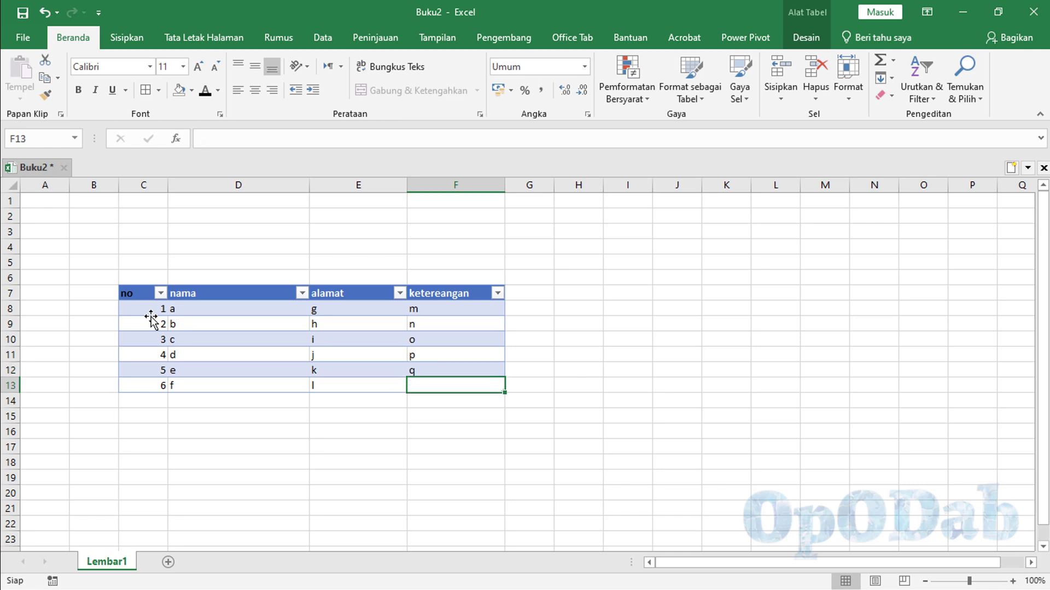
type("r")
key("Return")
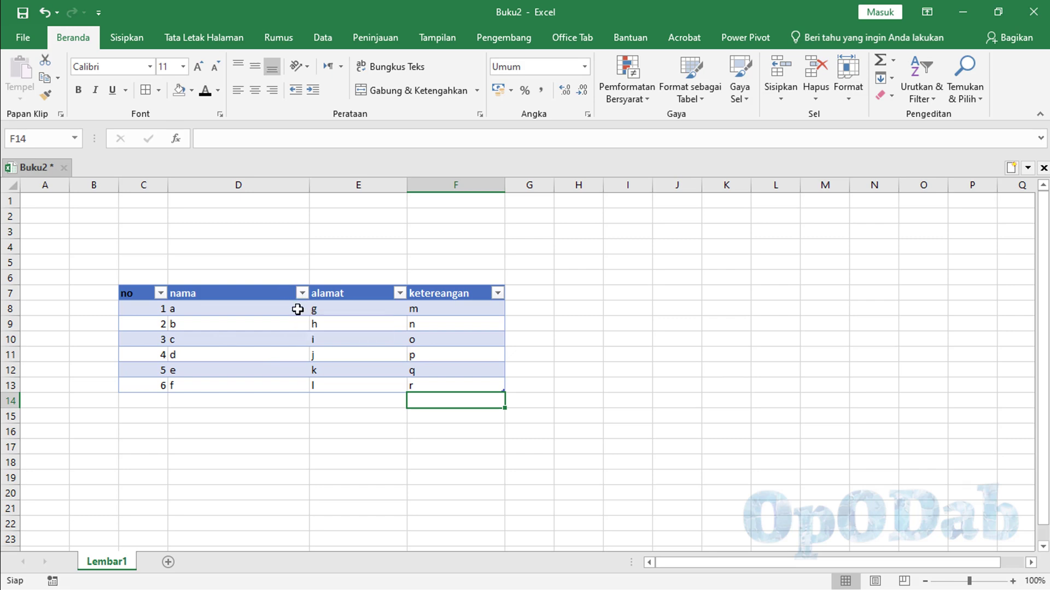
Step: Filter the nama column so only row a is shown
left_click(127, 37)
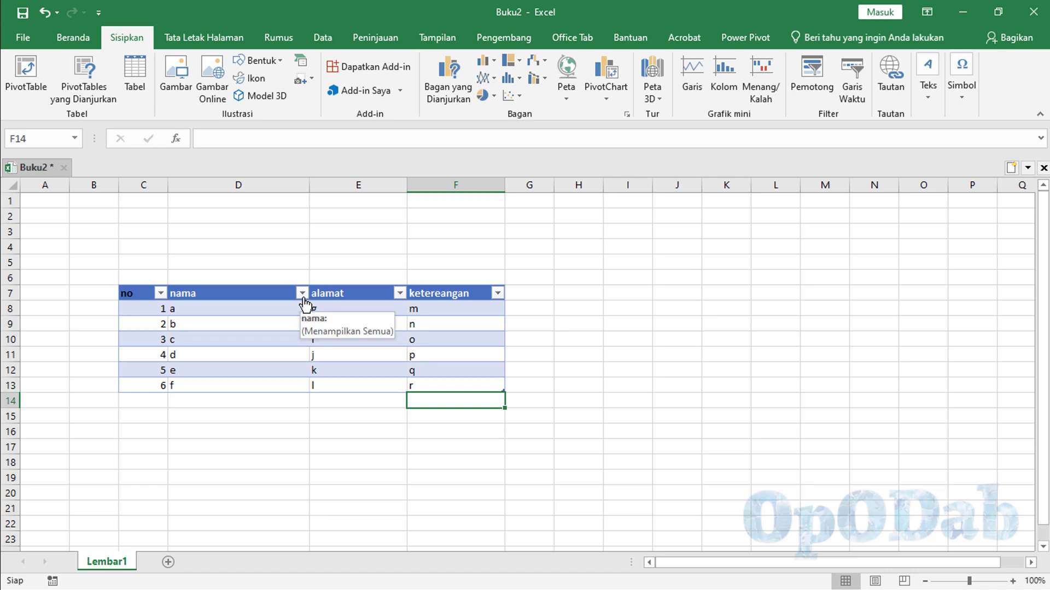
left_click(302, 294)
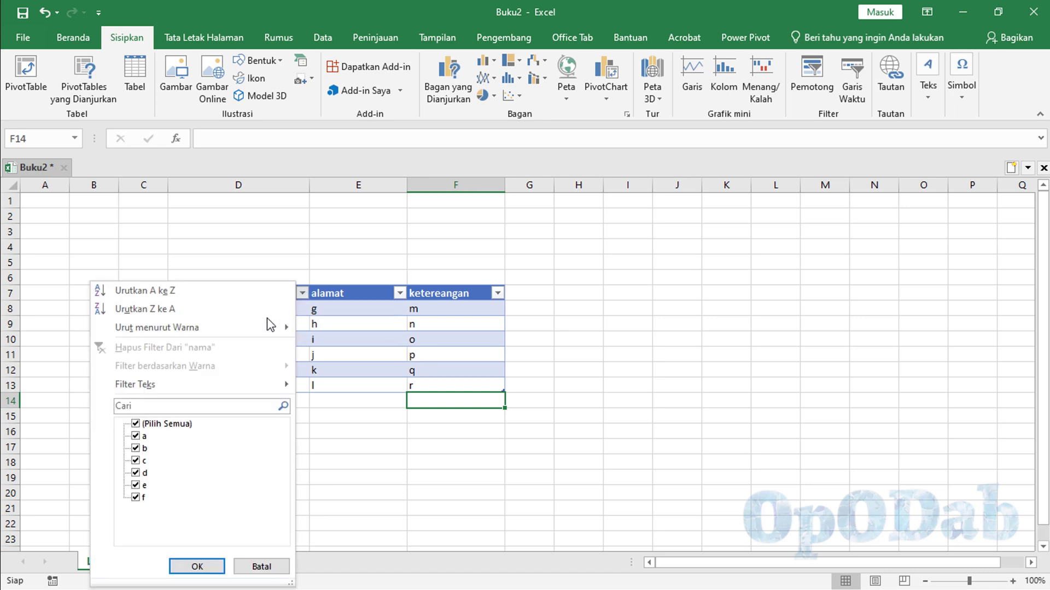
left_click(136, 424)
left_click(136, 436)
left_click(202, 567)
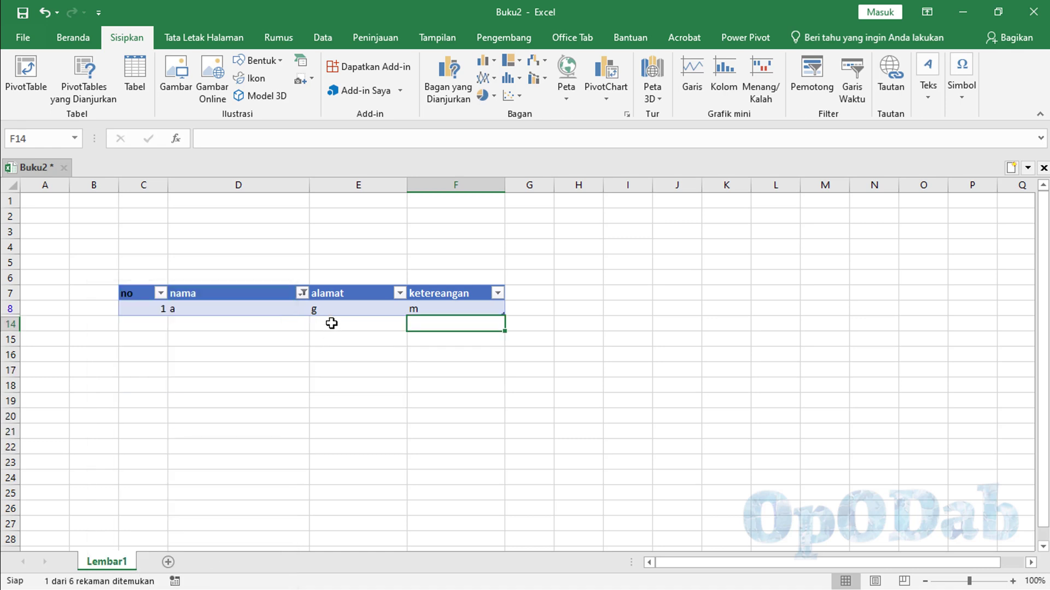
Step: Widen the nama filter to show rows a and c
left_click(302, 293)
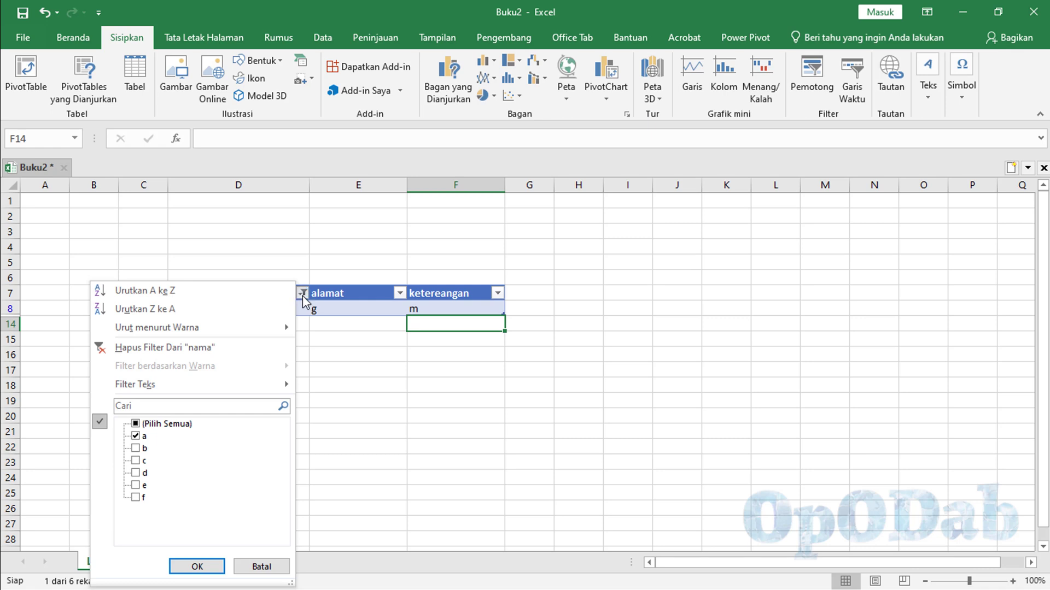
left_click(136, 461)
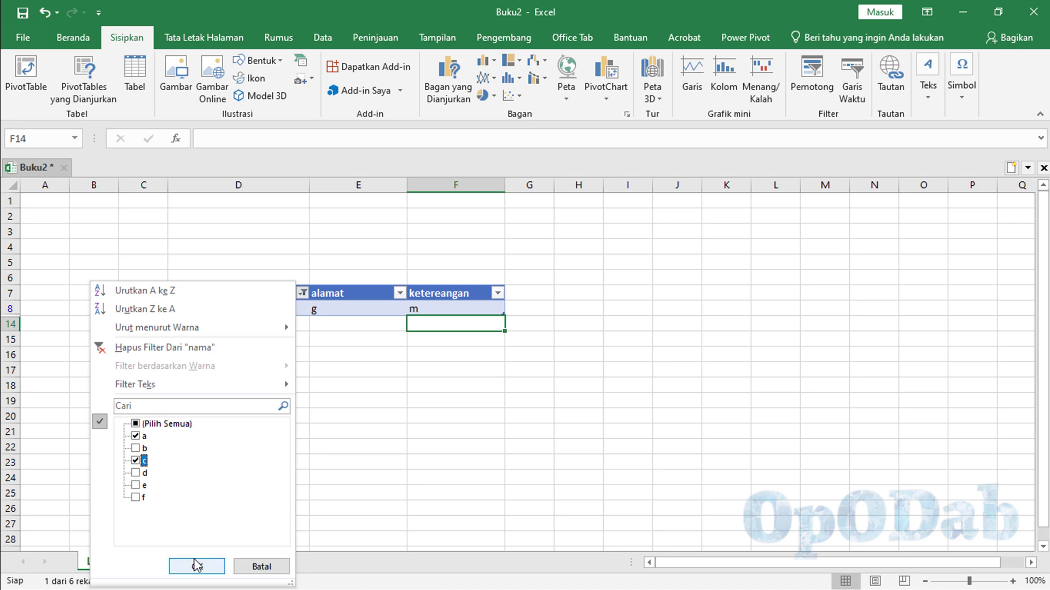
left_click(209, 568)
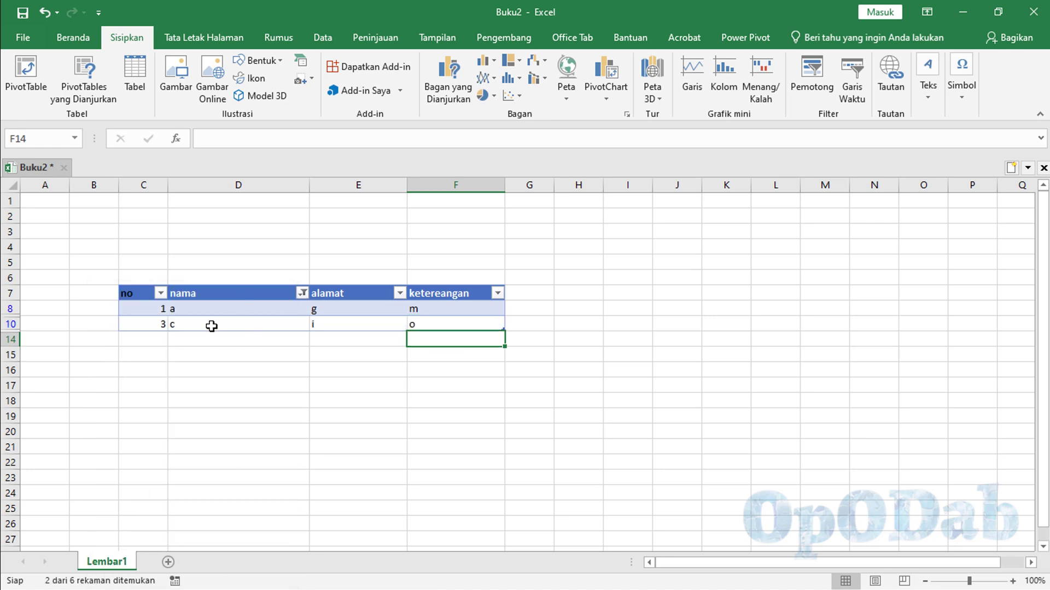
left_click(216, 325)
left_click(364, 324)
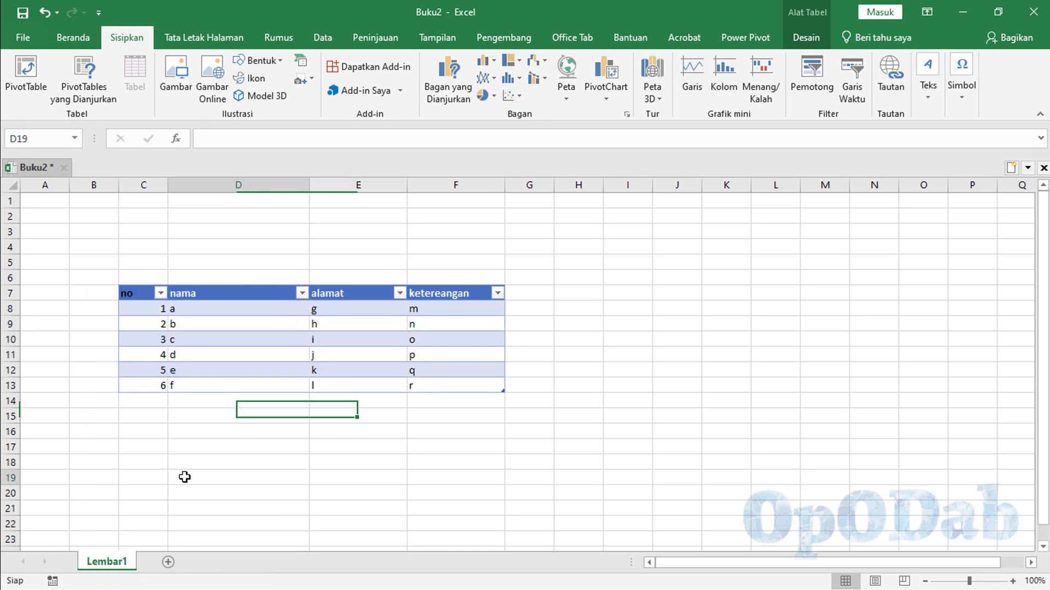
Step: Insert header1_177_100.png from D:\Dokumen at H7 and enlarge it to about 3,55 × 6,28 cm
left_click(528, 308)
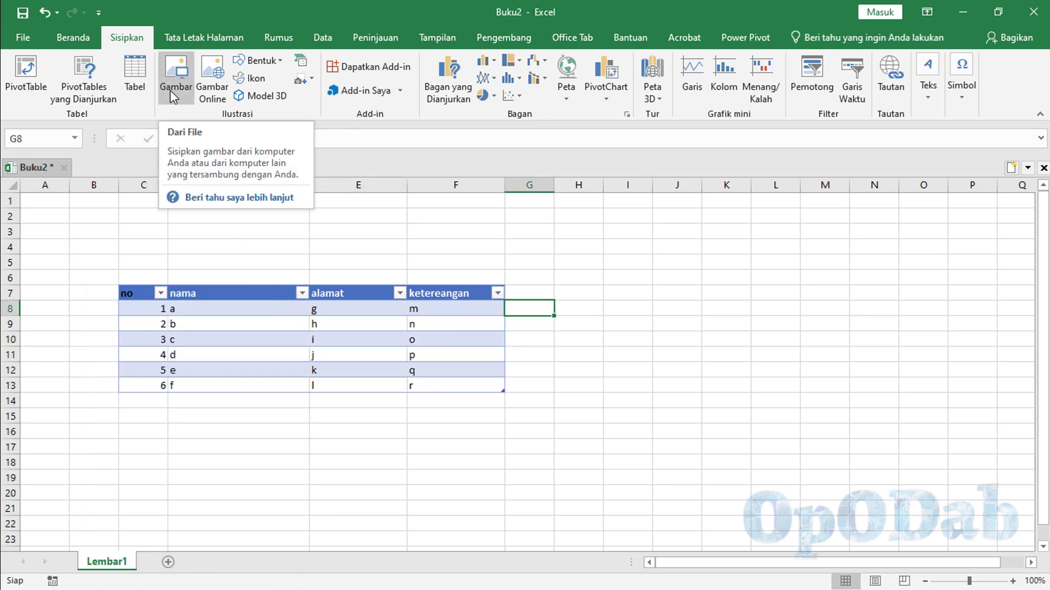
left_click(574, 293)
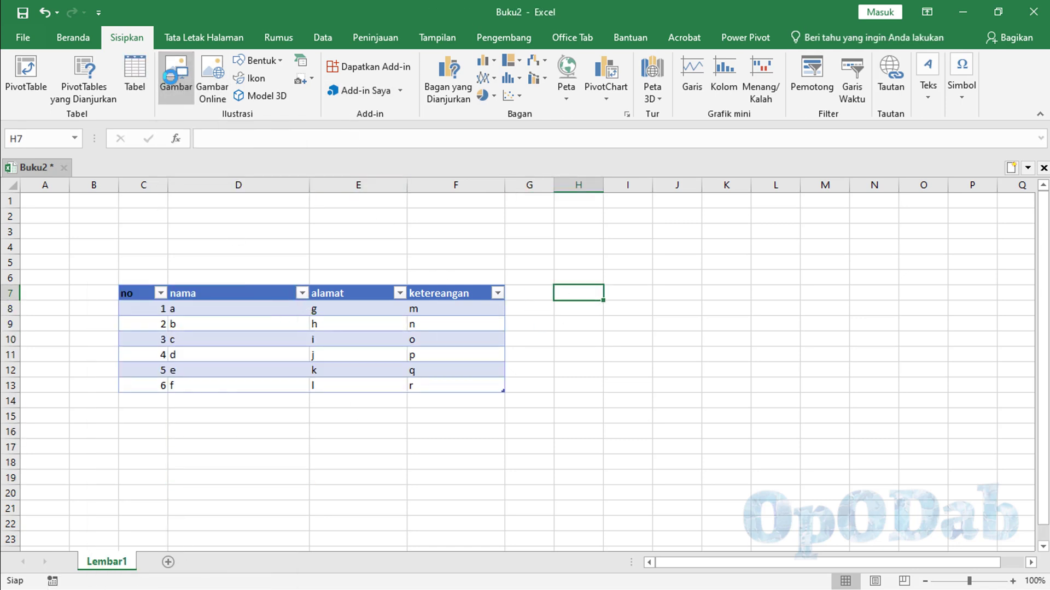
left_click(171, 78)
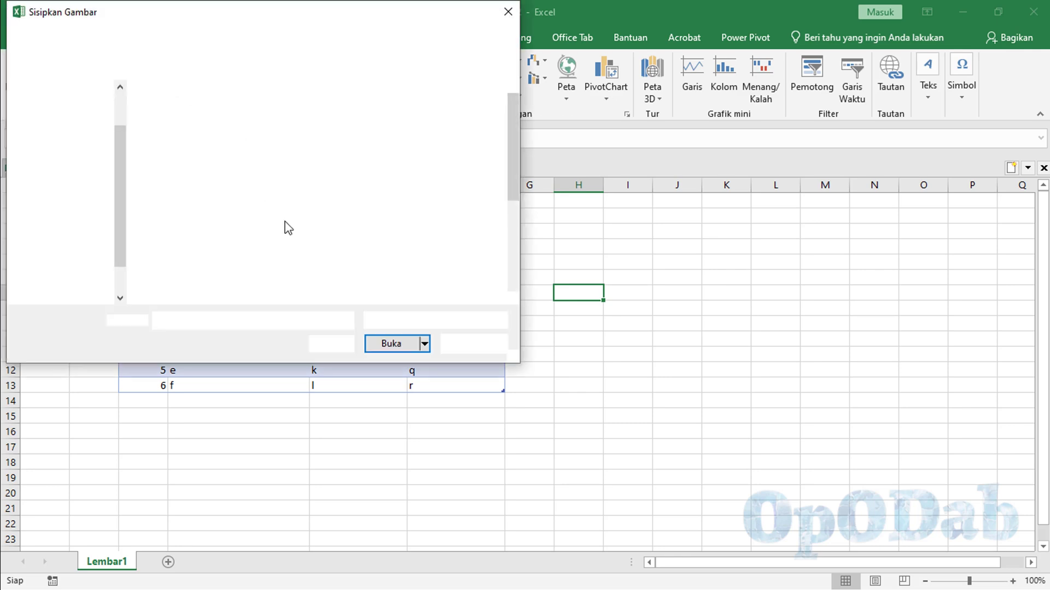
left_click(65, 262)
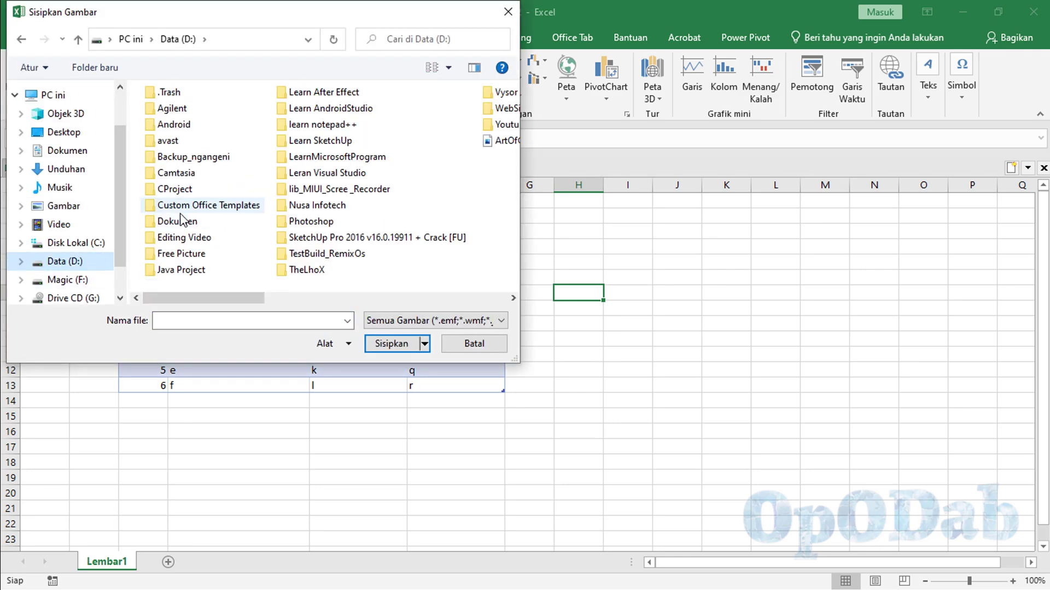
left_click(181, 221)
double_click(181, 222)
scroll(295, 219, "down", 2)
scroll(294, 219, "down", 2)
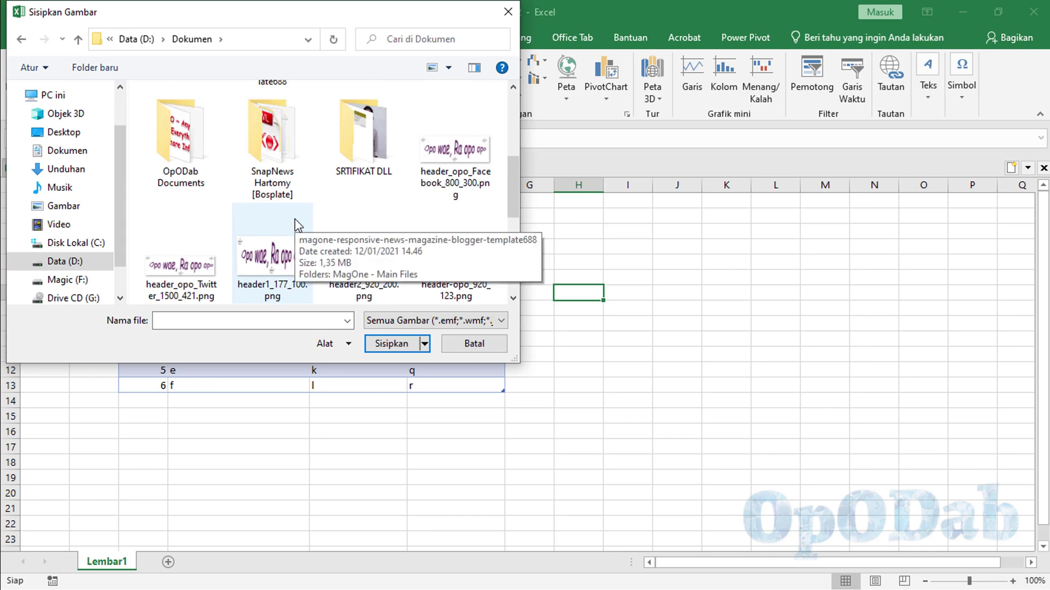
scroll(295, 218, "down", 2)
scroll(294, 219, "up", 2)
left_click(294, 219)
left_click(370, 345)
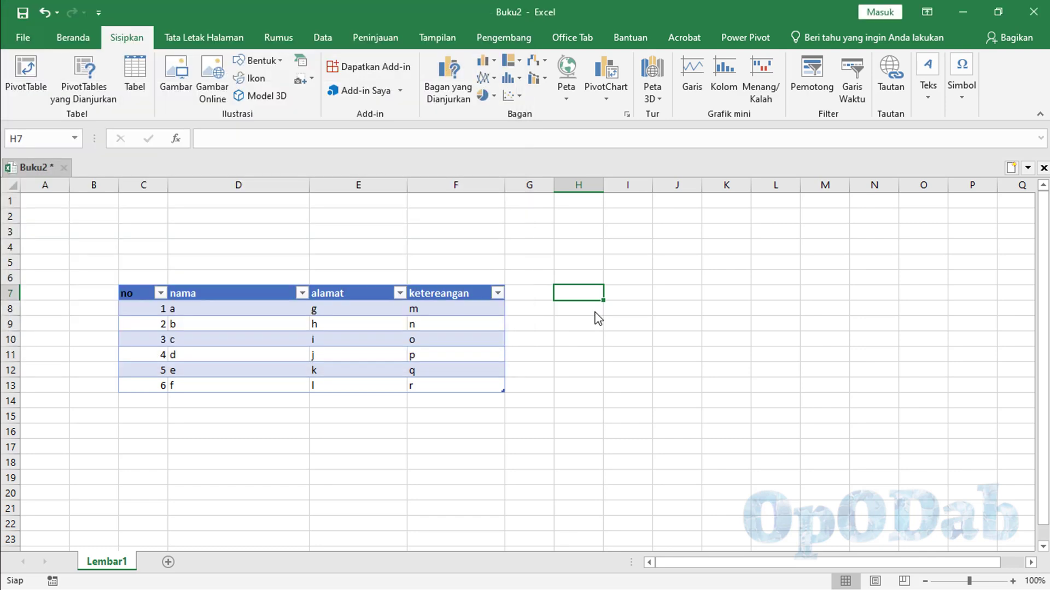
left_click_drag(684, 360, 736, 388)
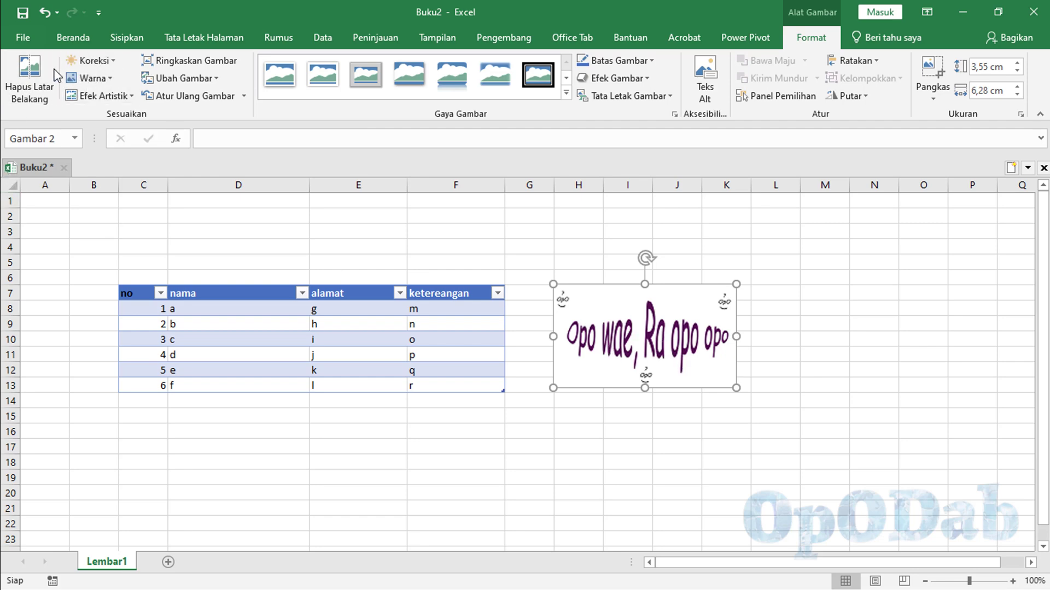
Step: Keep the picture's removed background, previewing Koreksi, Warna and Efek Artistik without applying any
left_click(30, 80)
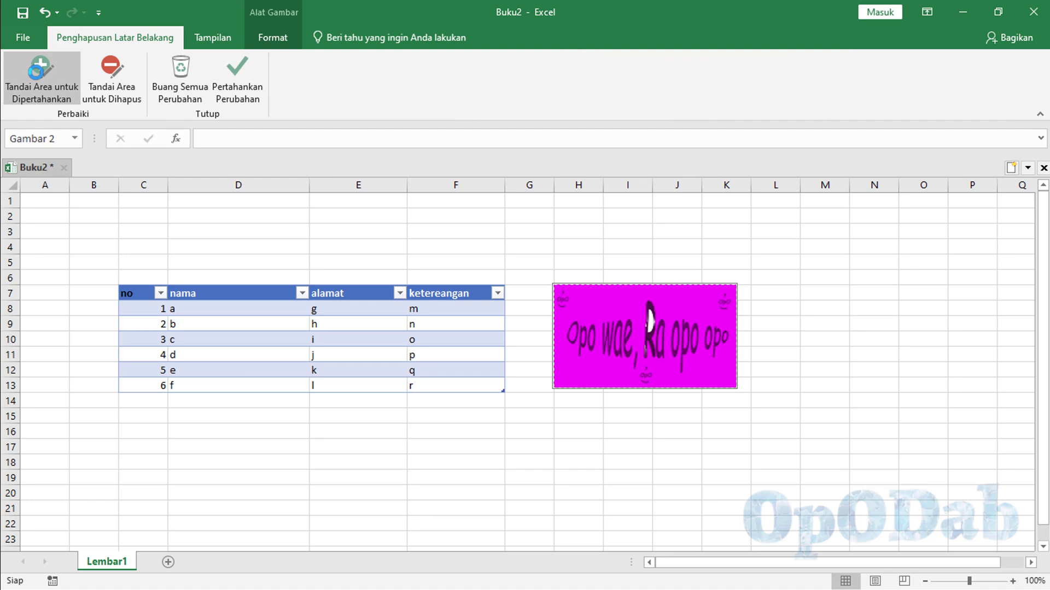
left_click(237, 80)
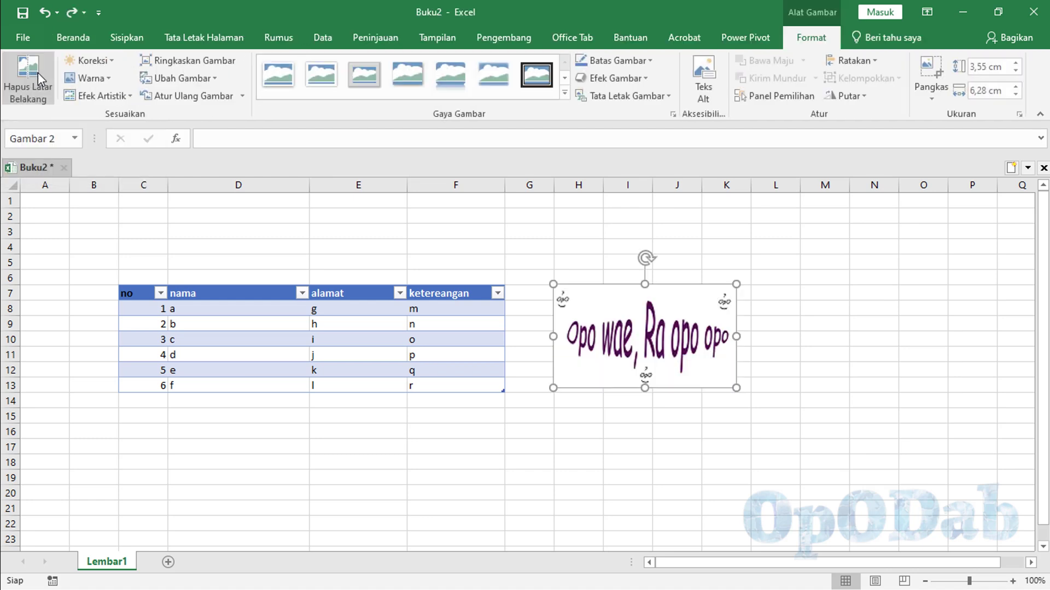
left_click(113, 61)
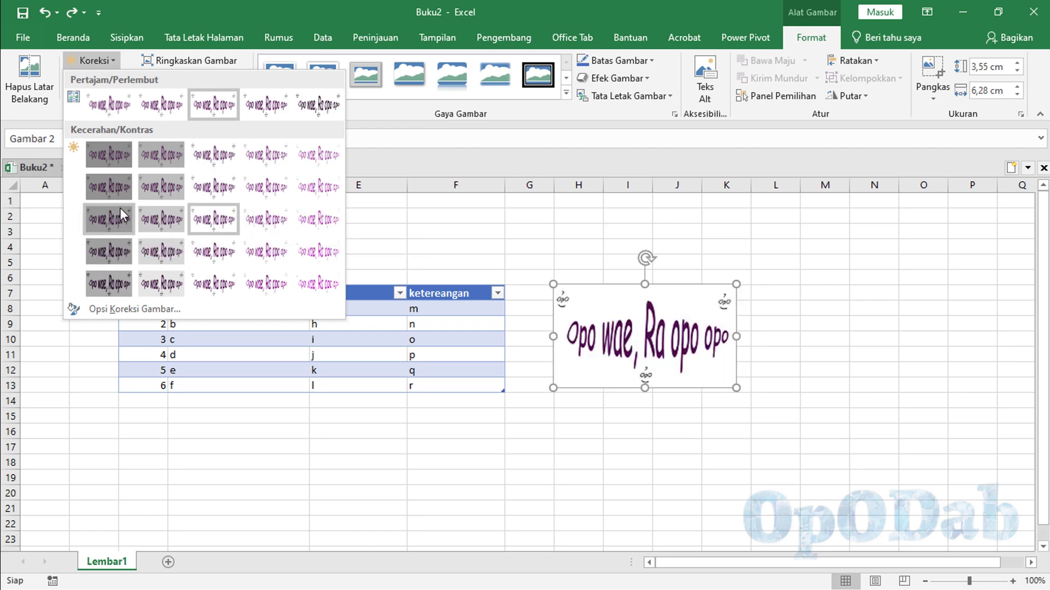
left_click(364, 129)
left_click(110, 80)
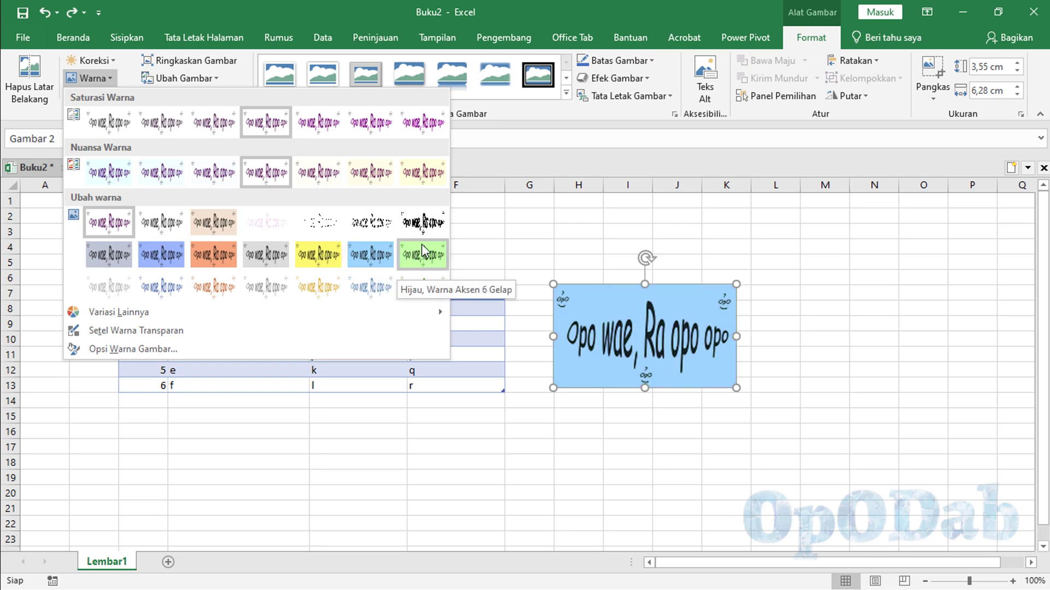
left_click(514, 216)
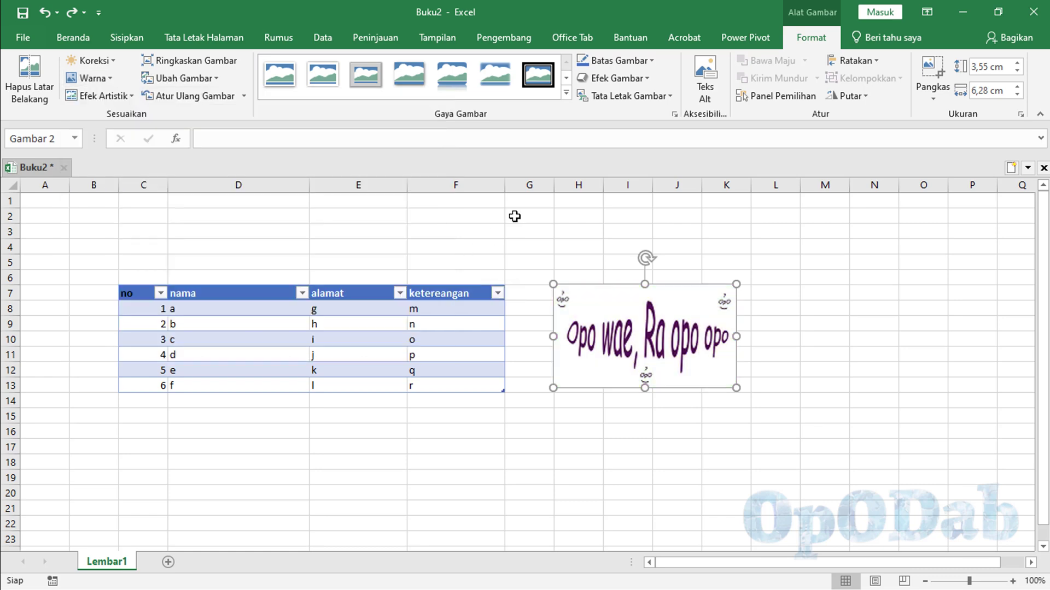
left_click(131, 97)
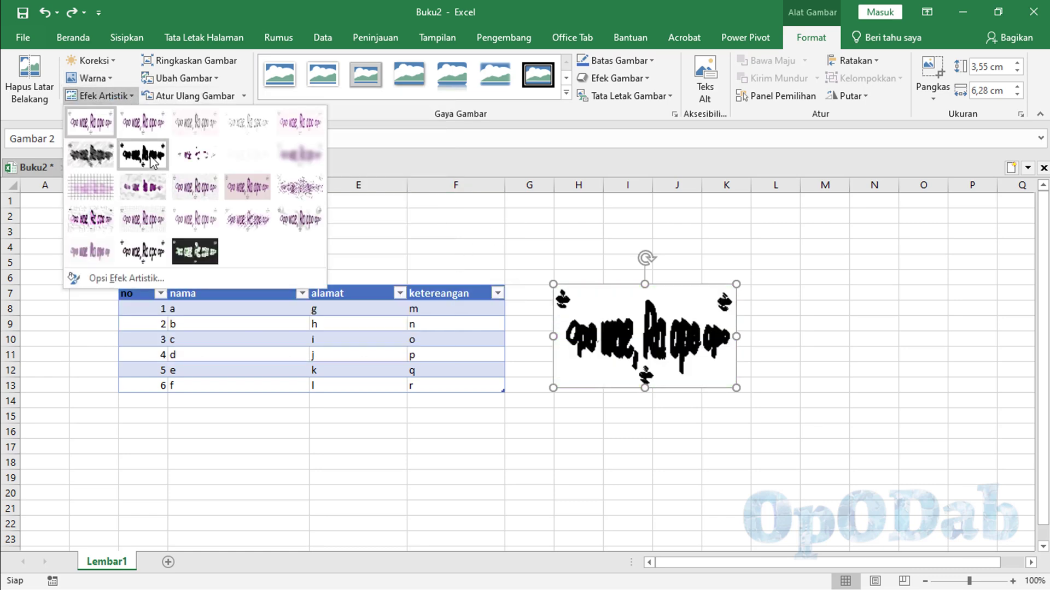
left_click(365, 229)
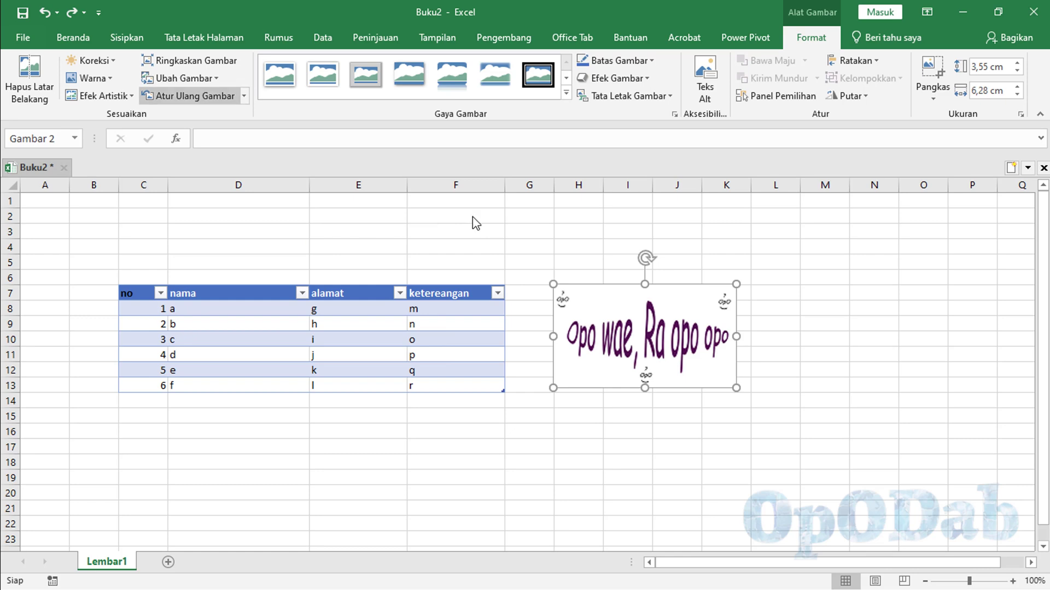
Step: Apply a soft-shadow picture style, leaving border, effects and layout options unchanged
left_click(280, 76)
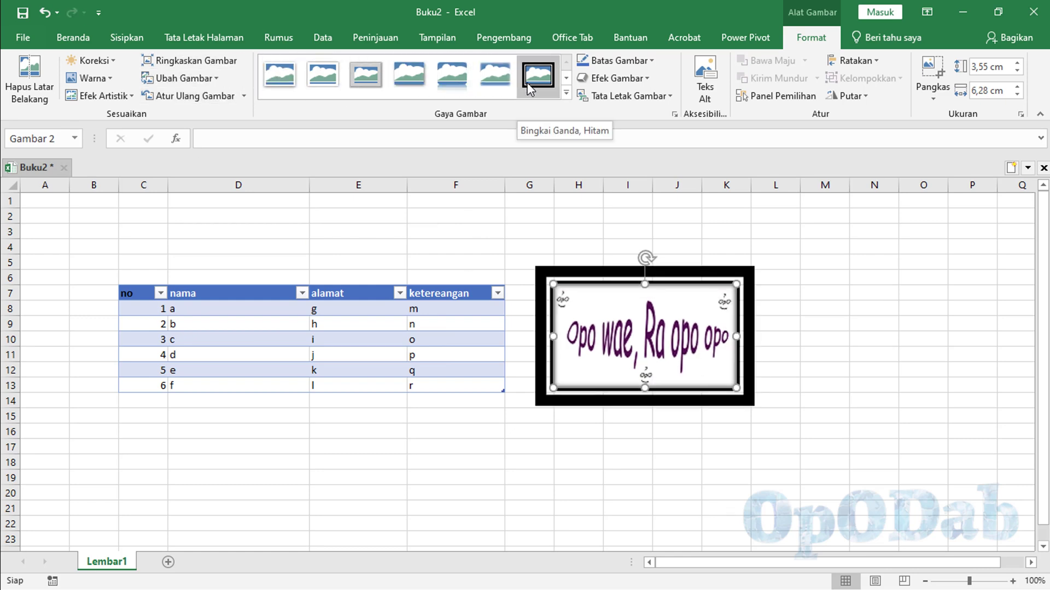
left_click(615, 60)
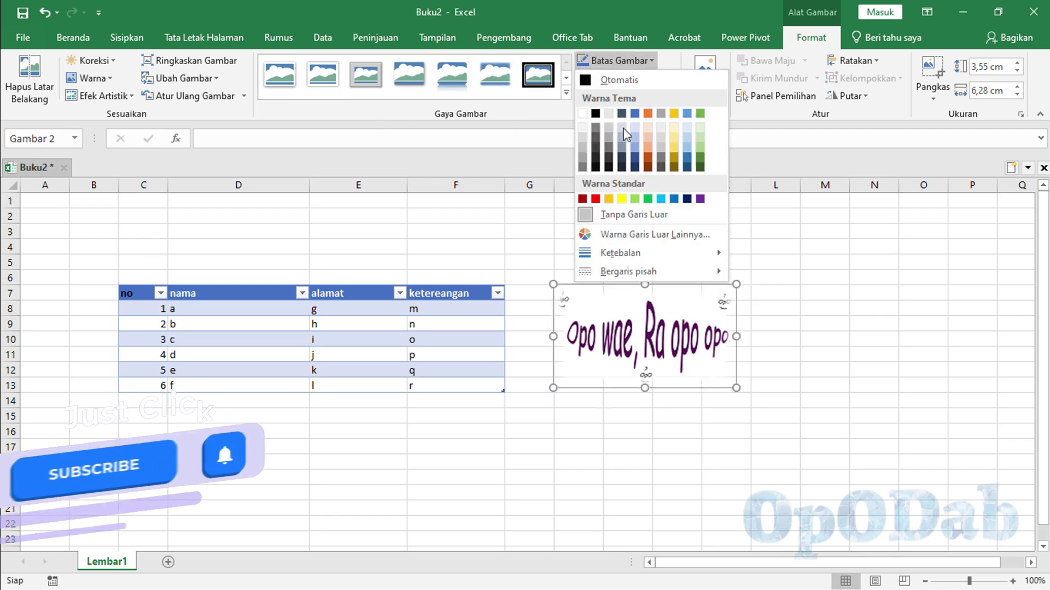
left_click(653, 61)
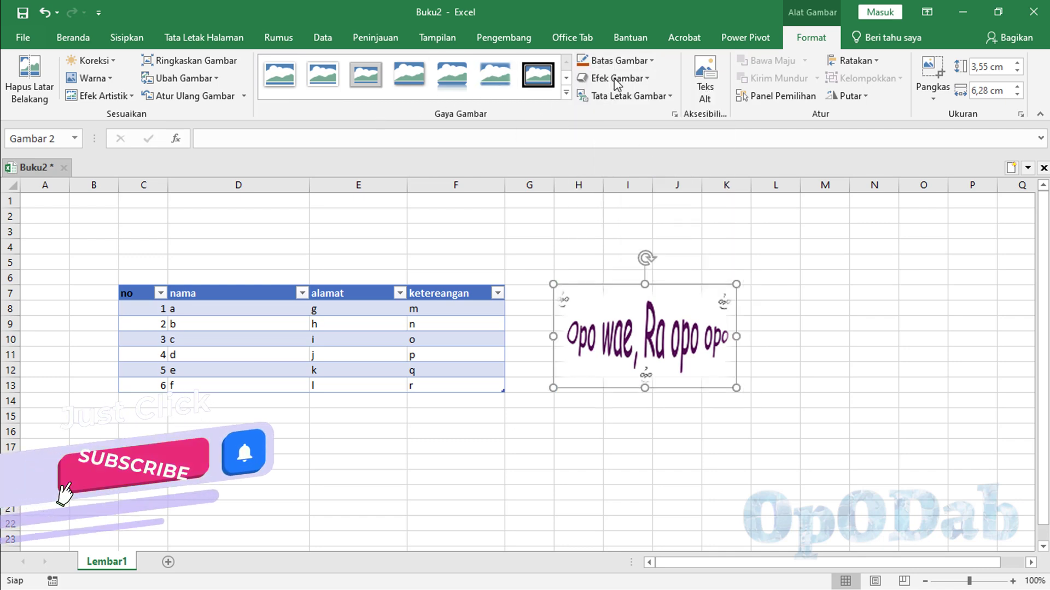
left_click(653, 61)
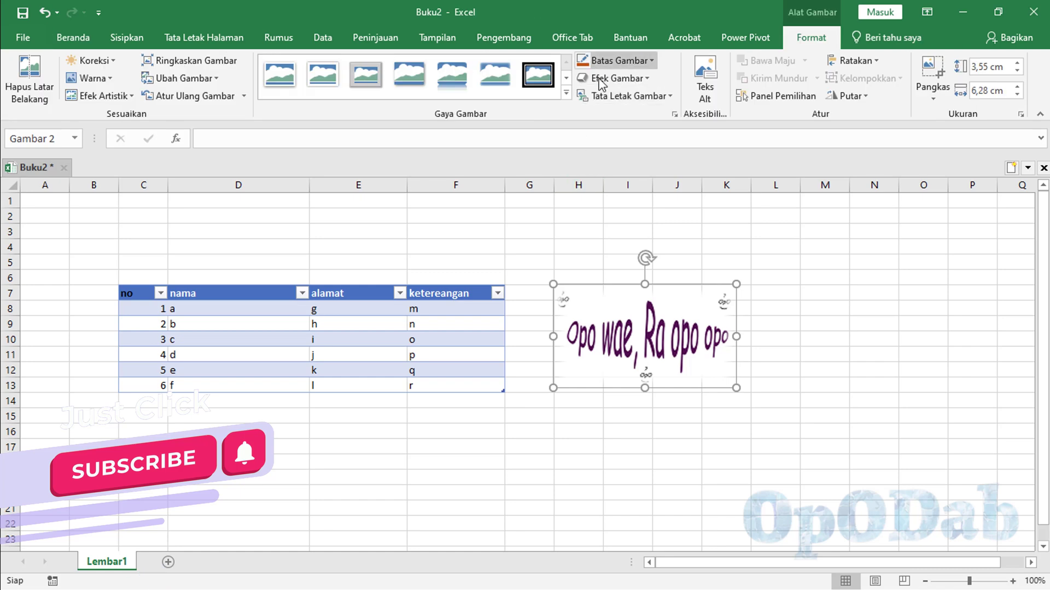
left_click(616, 78)
left_click(617, 78)
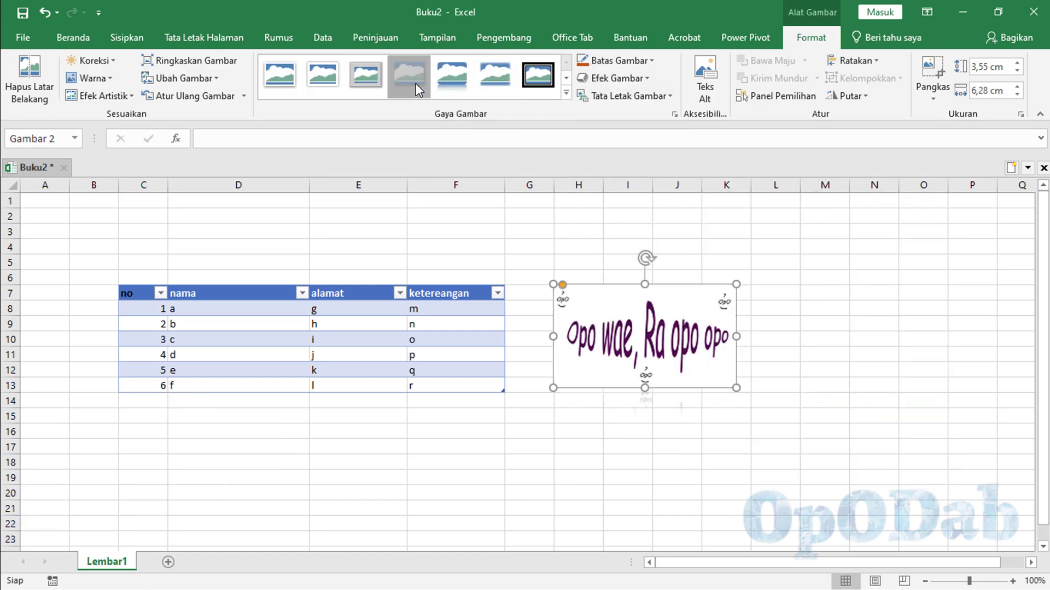
left_click(671, 96)
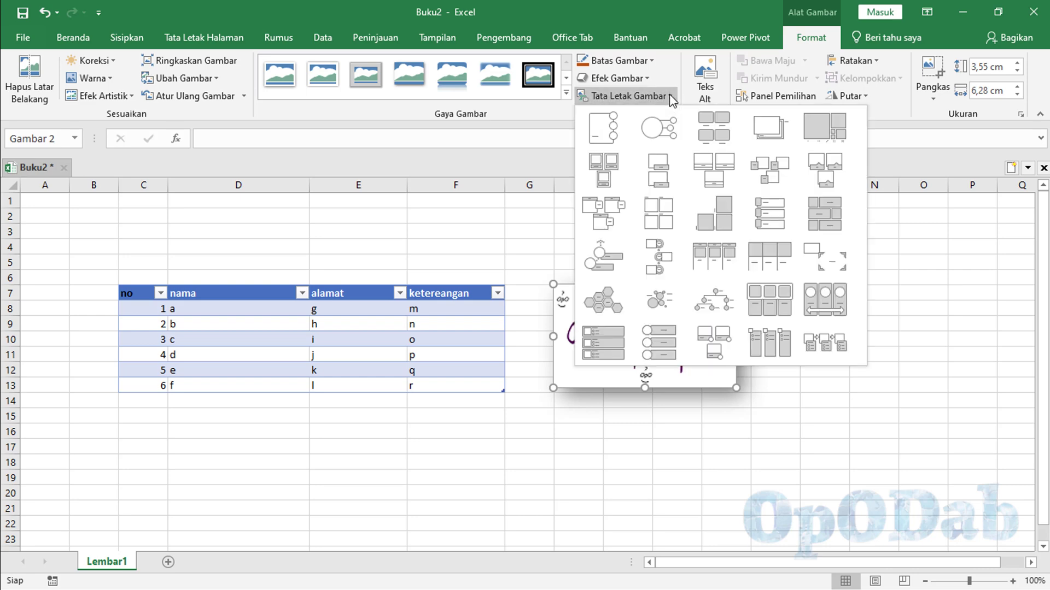
left_click(671, 97)
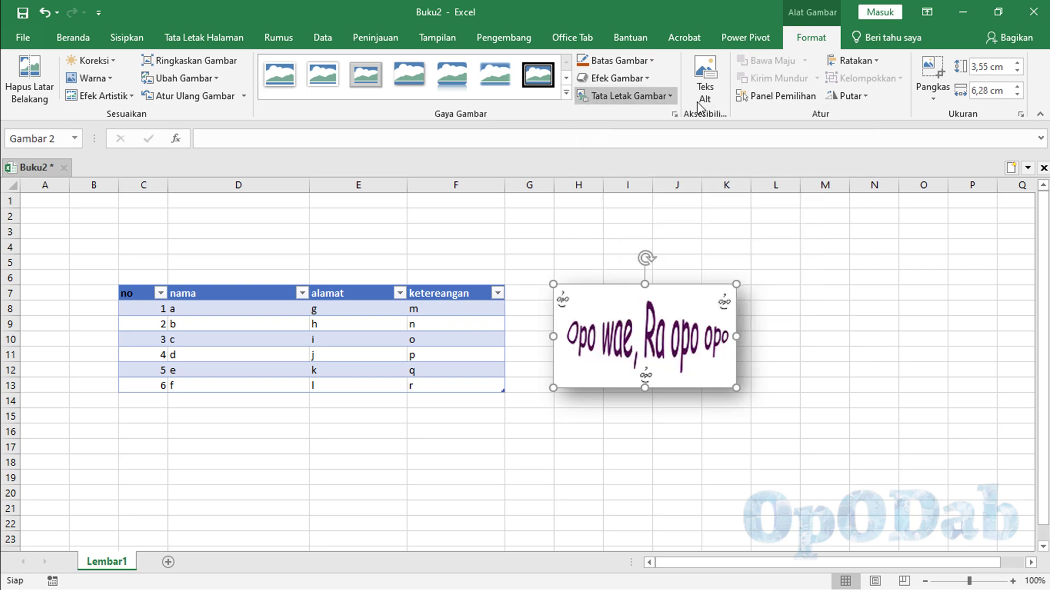
left_click(83, 37)
Step: Insert the green and red apples photo from the Apel online category and drag it below the table
left_click(127, 37)
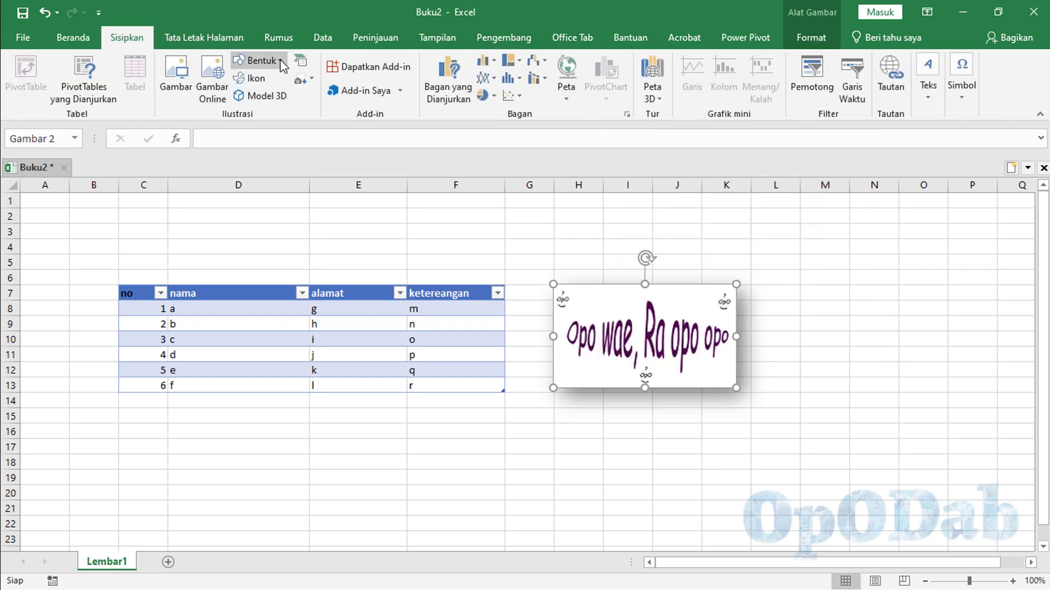
left_click(218, 95)
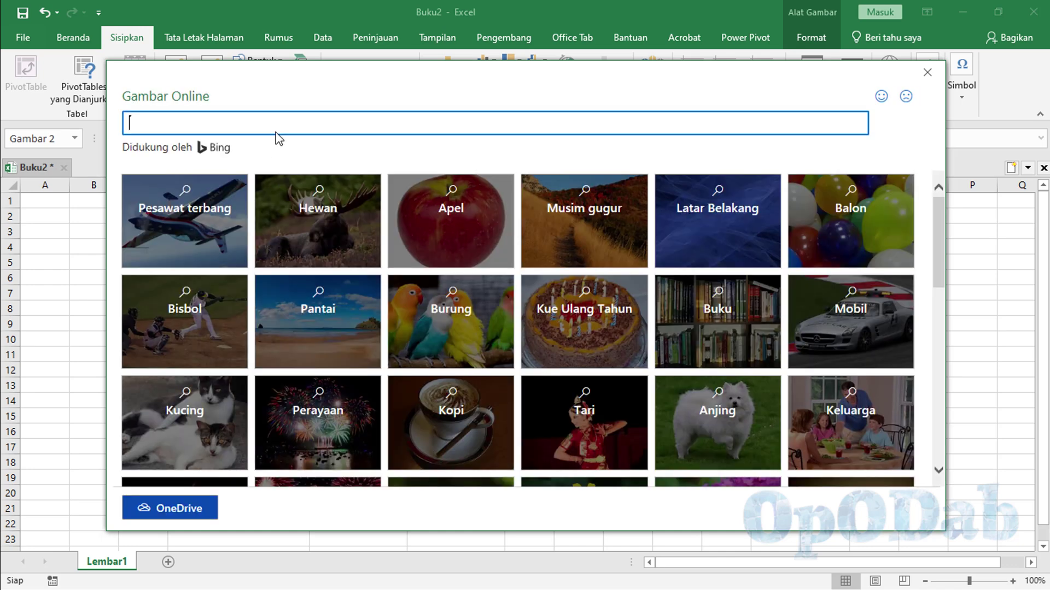
left_click(470, 241)
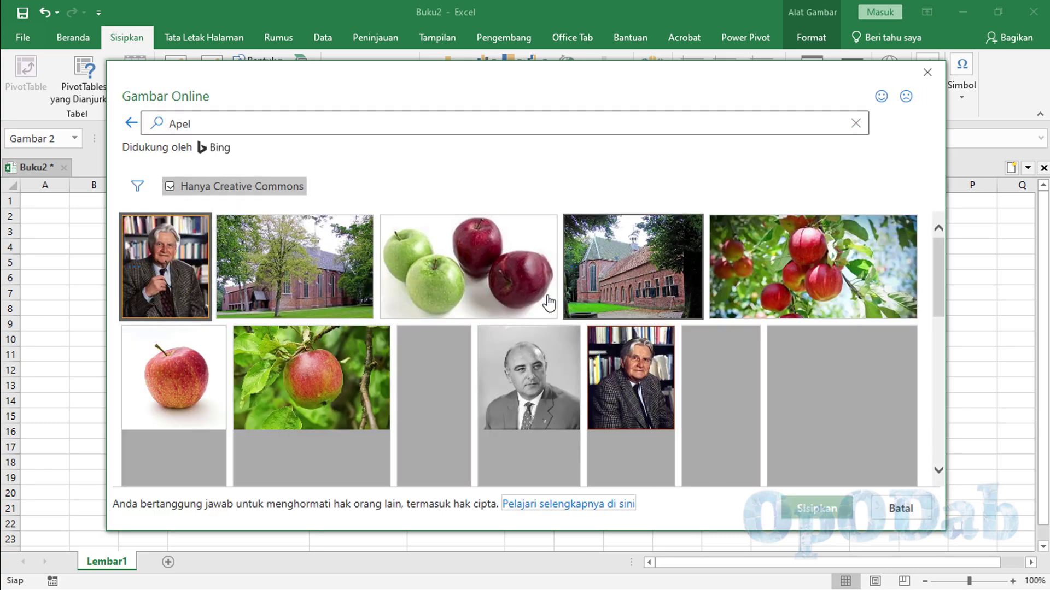
left_click(499, 286)
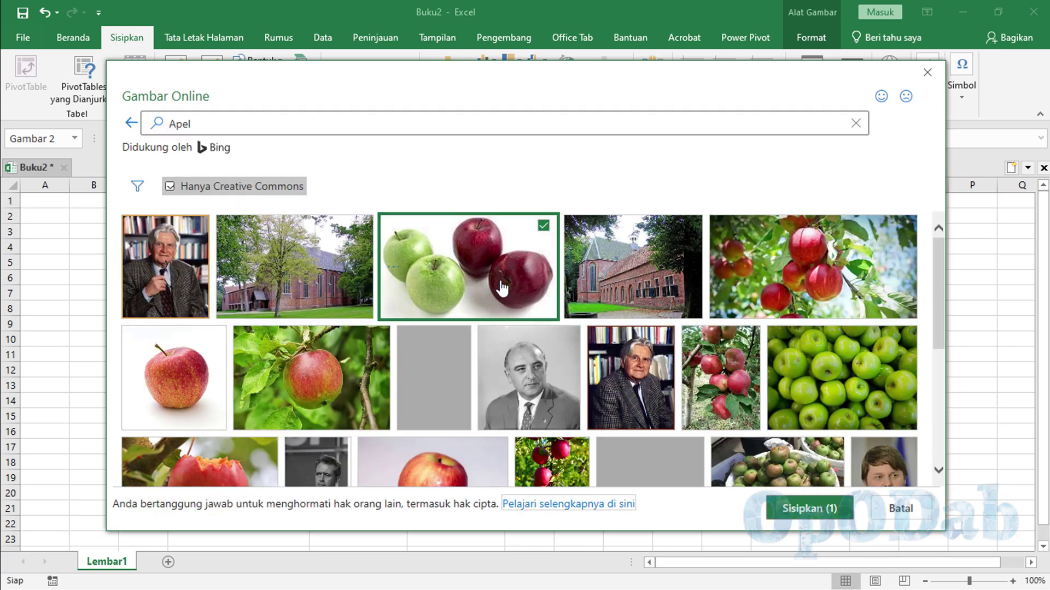
left_click(781, 508)
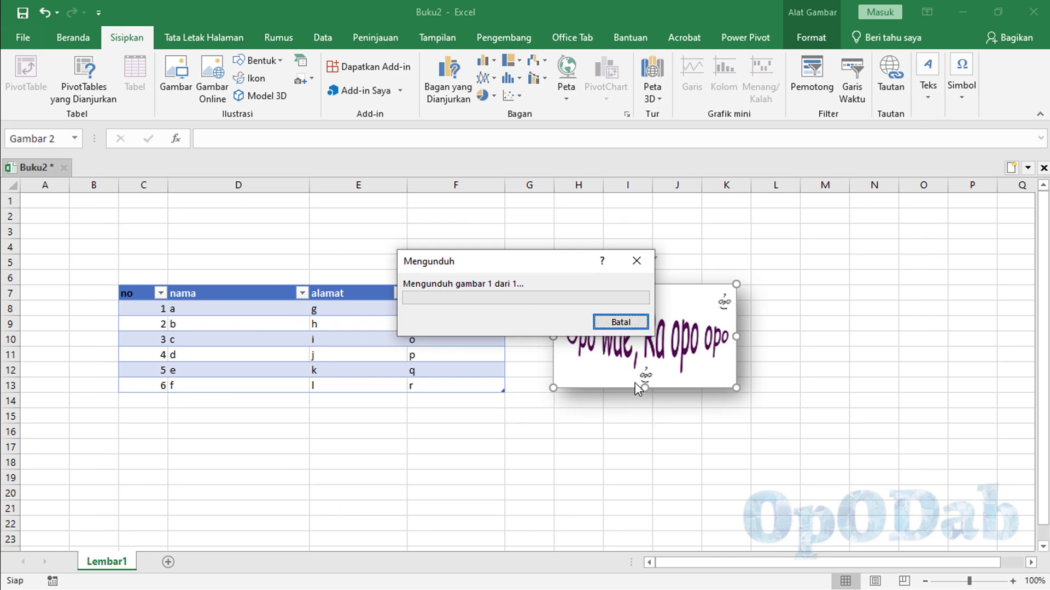
mouse_move(623, 244)
left_mouse_down()
mouse_move(303, 244)
mouse_move(195, 446)
left_mouse_up()
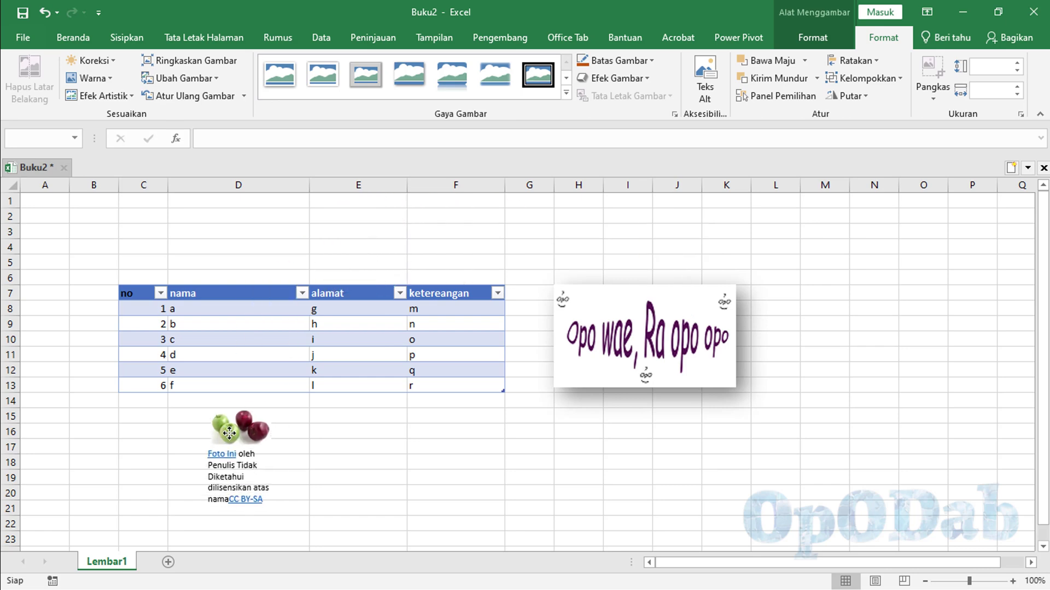
left_click(131, 38)
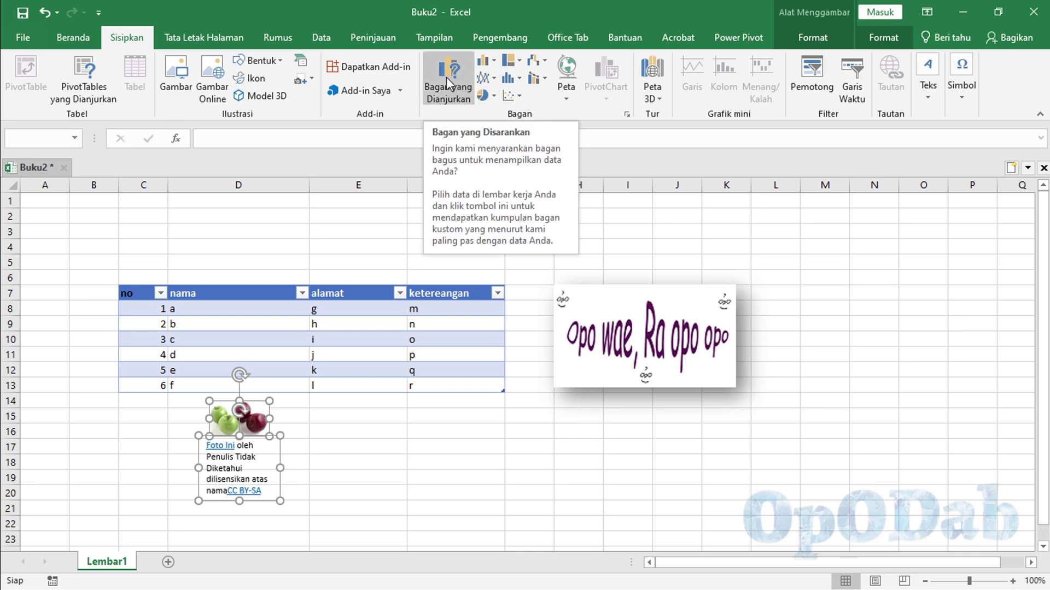
Step: Insert an empty chart titled Judul Bagan and drag it up-left over the table
left_click(566, 98)
left_click(589, 148)
left_click(554, 309)
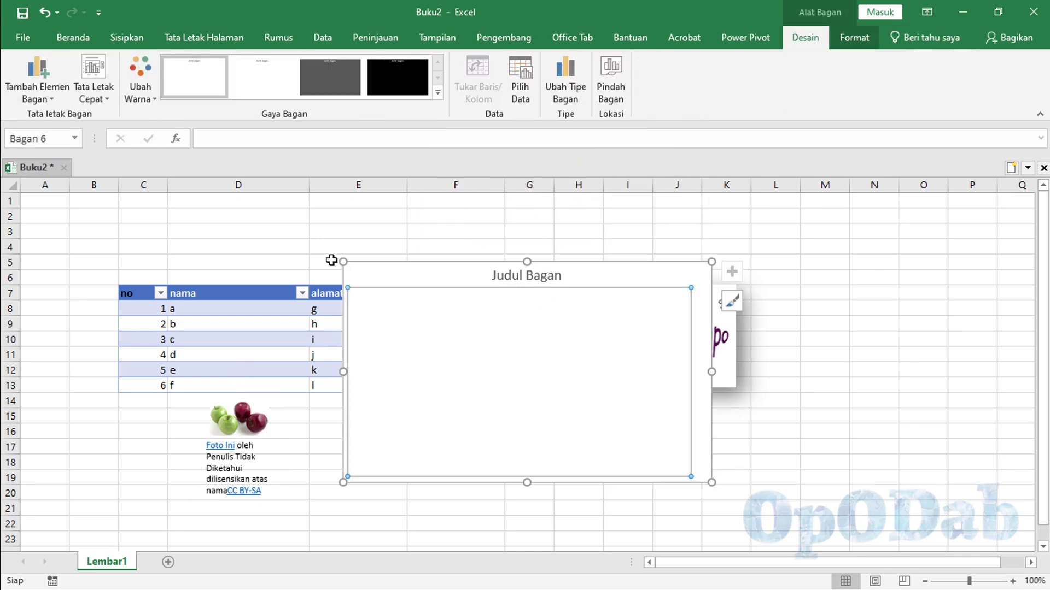
left_click_drag(431, 284, 272, 227)
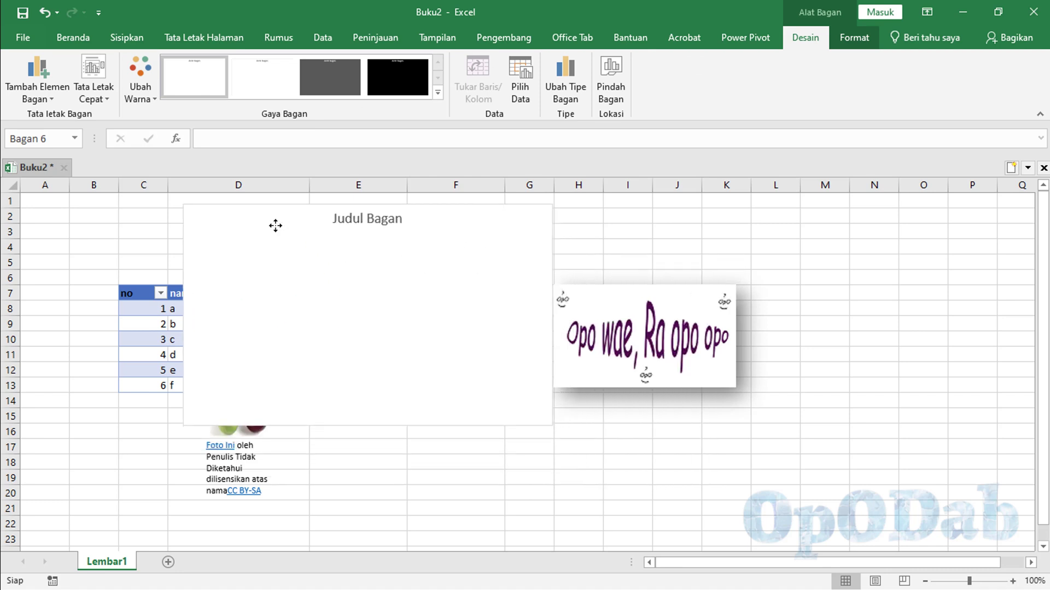
left_click(127, 38)
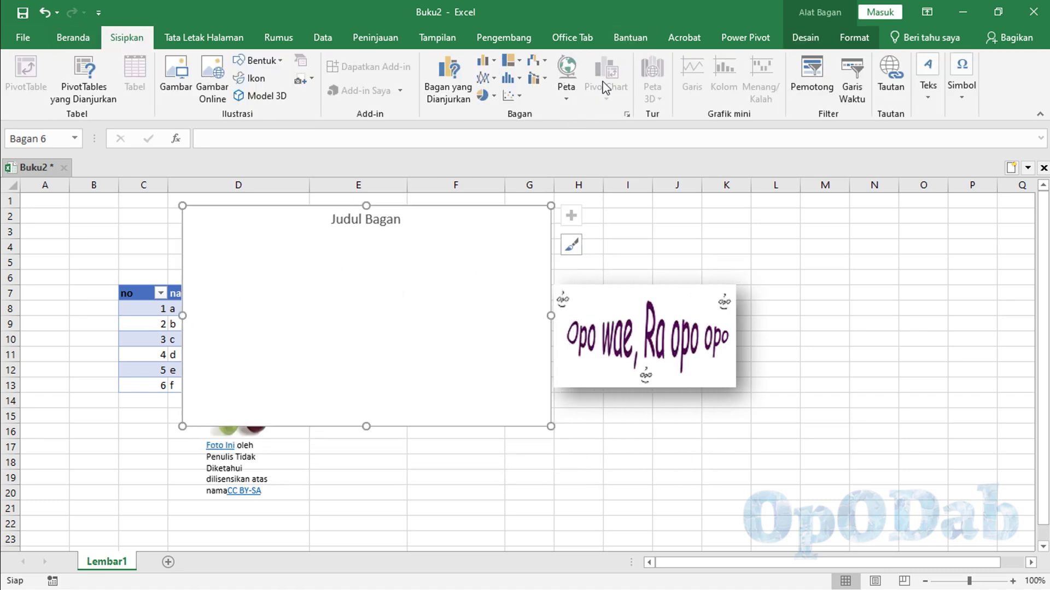
left_click(632, 229)
Step: Launch 3D Maps, turn the globe to Indonesia and zoom in close on Java
left_click(659, 99)
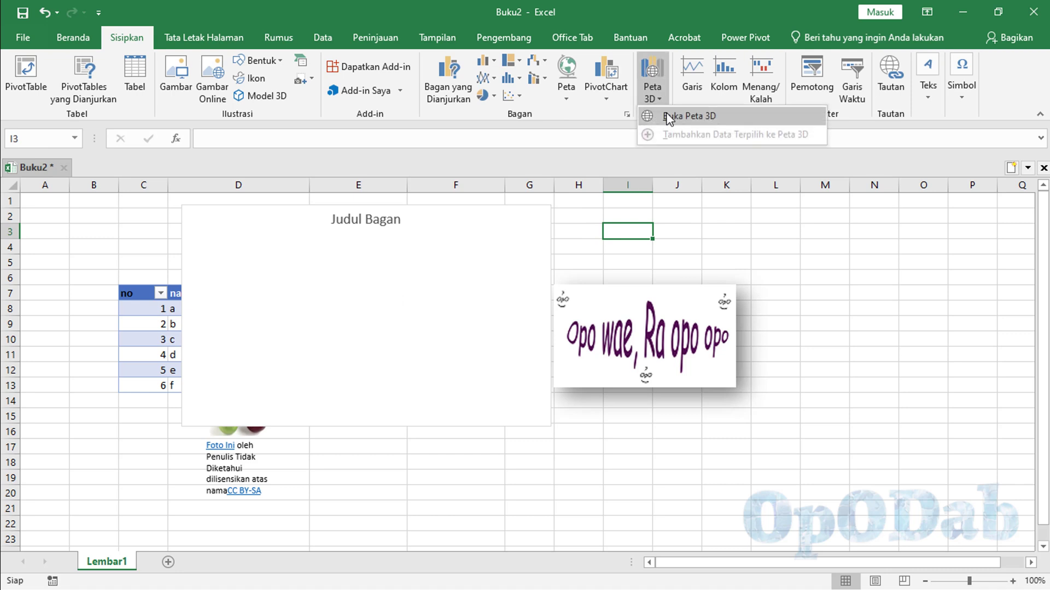
left_click(667, 115)
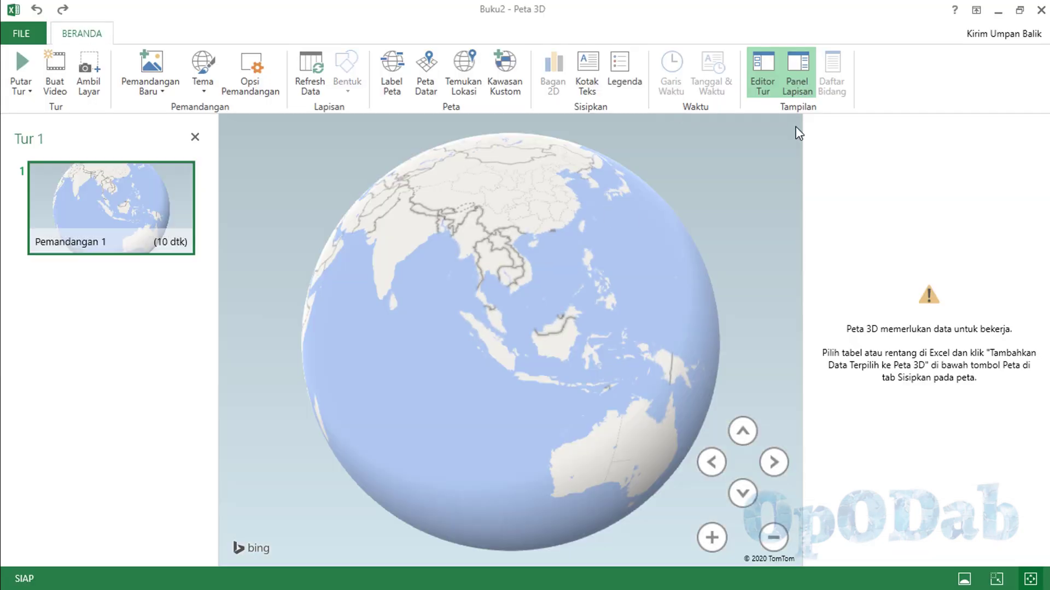
left_click_drag(553, 265, 562, 335)
scroll(494, 357, "up", 5)
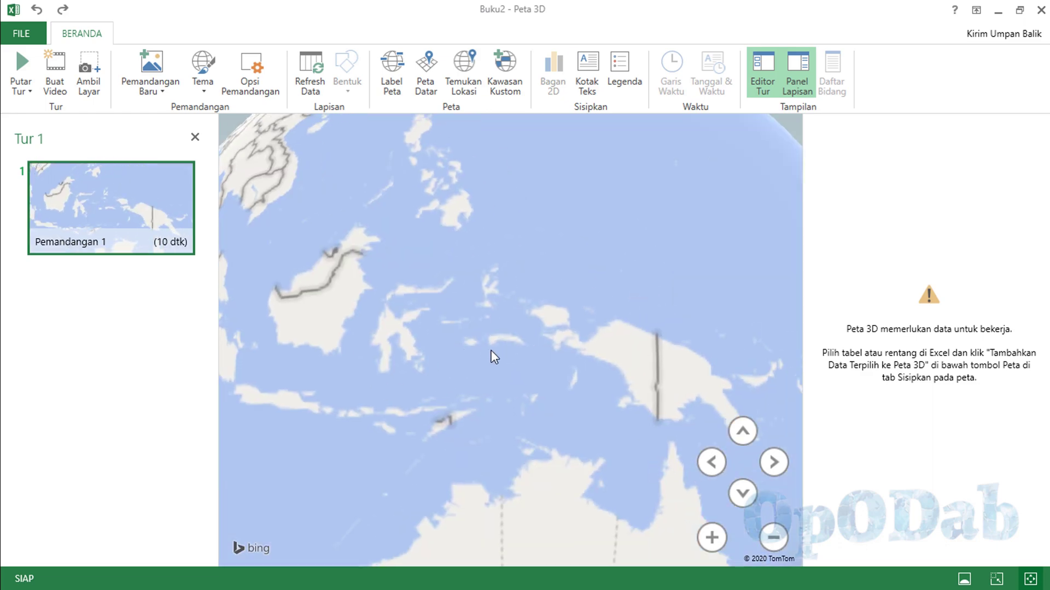
scroll(421, 353, "up", 3)
scroll(382, 344, "up", 2)
scroll(483, 339, "up", 3)
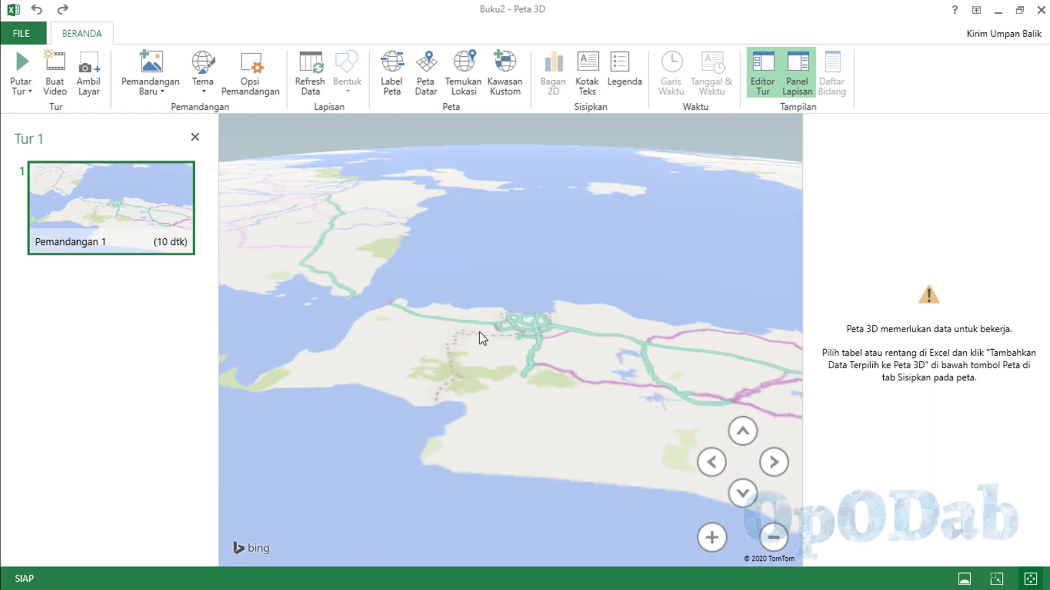
Step: Close 3D Maps and delete the empty chart
left_click(1039, 11)
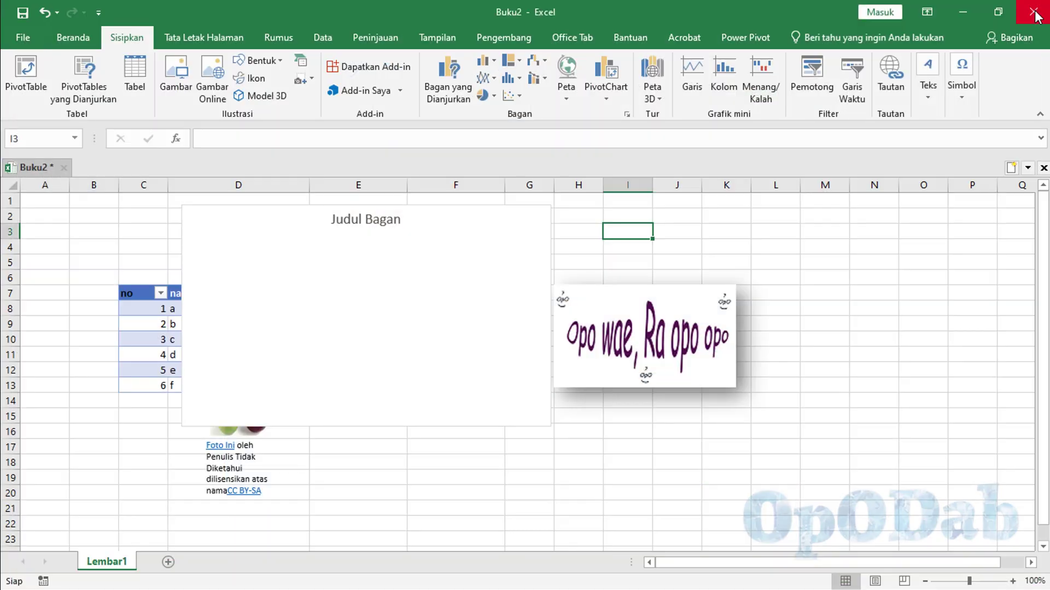
left_click(484, 320)
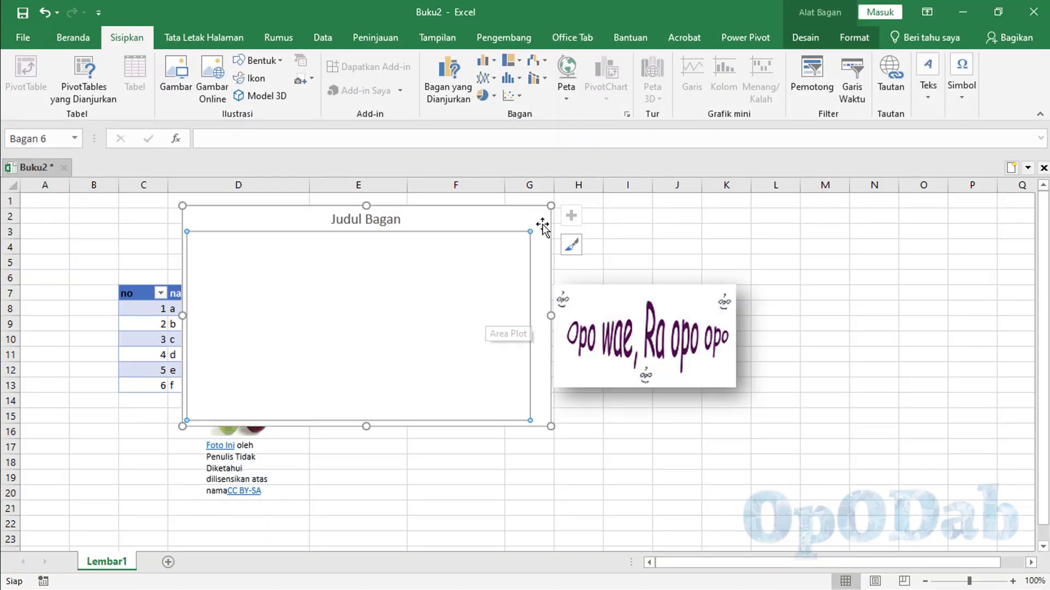
key("Delete")
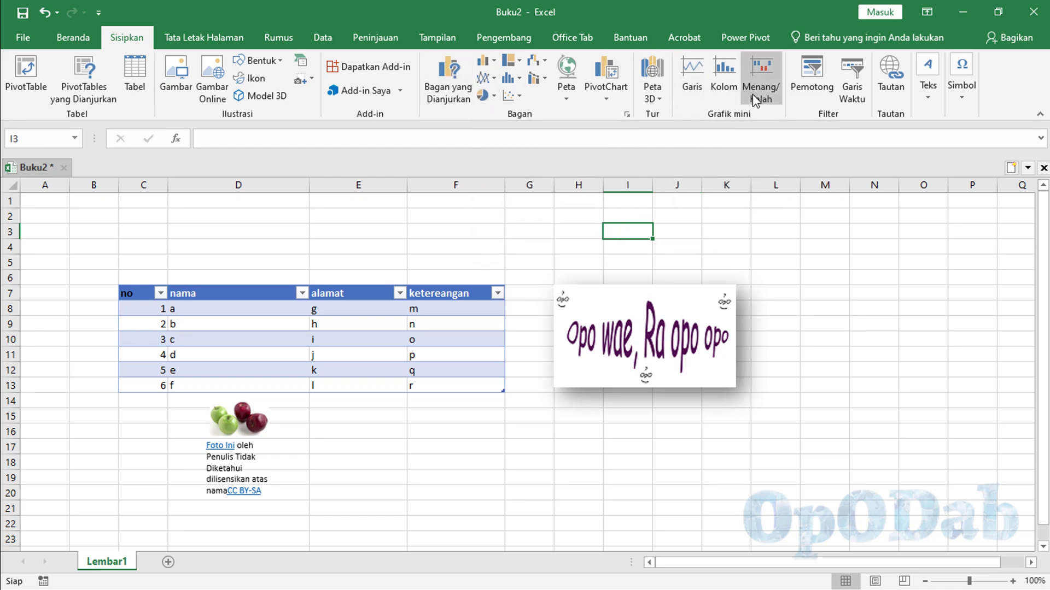
Step: Hyperlink the 'a' in D8 to D:\Dokumen\inMyMind_Banner_transparant_940_250.png
left_click(900, 96)
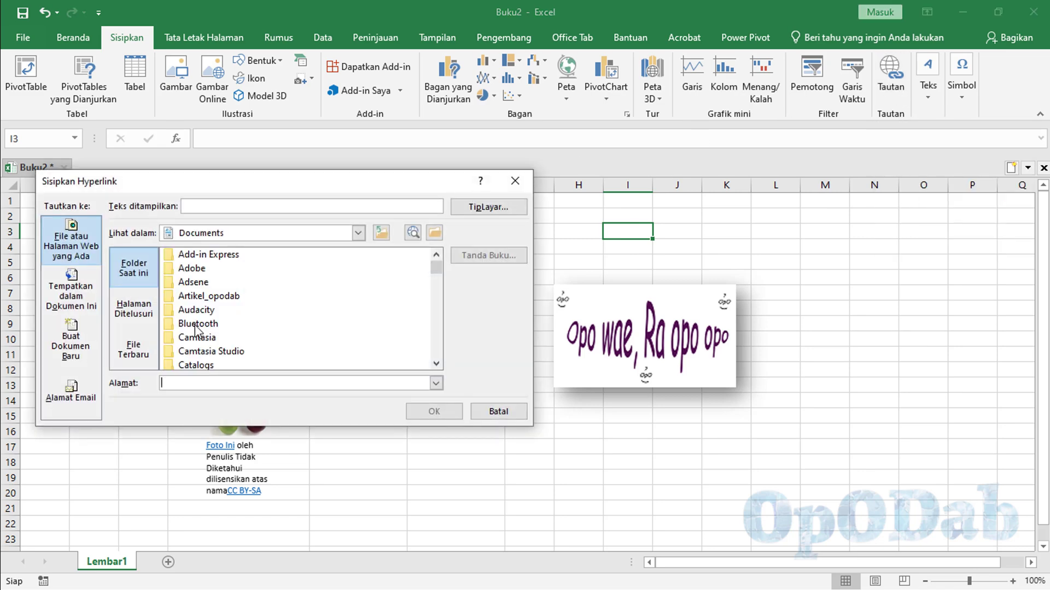
left_click(498, 412)
left_click(202, 311)
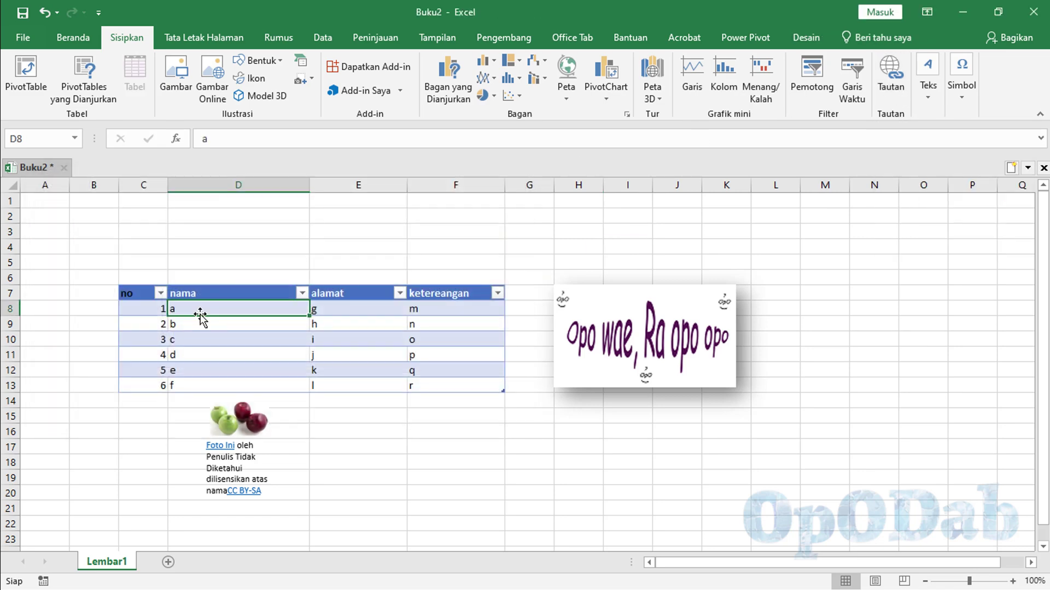
left_click(889, 93)
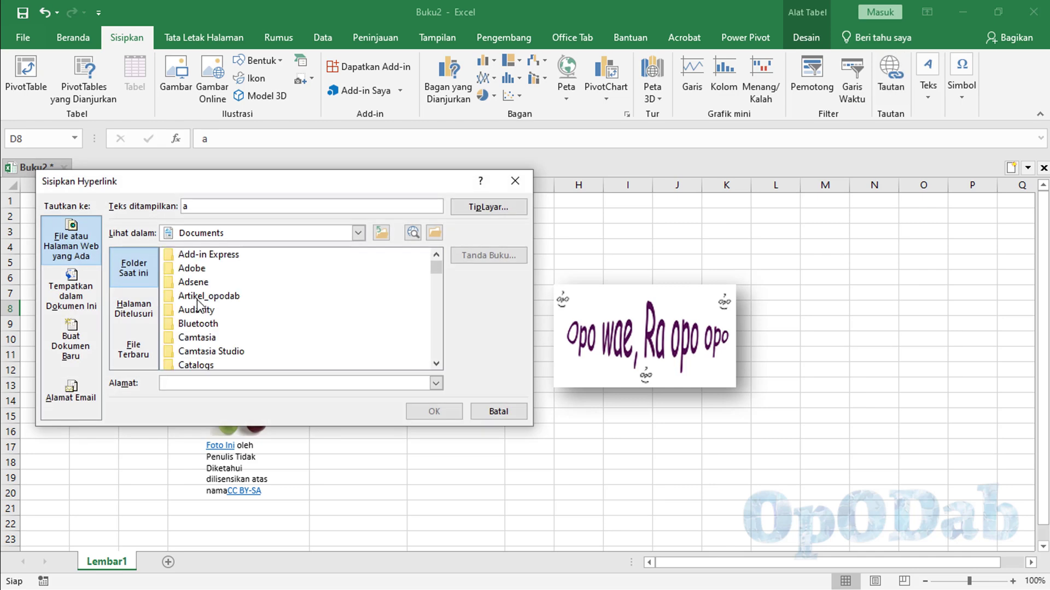
left_click(134, 309)
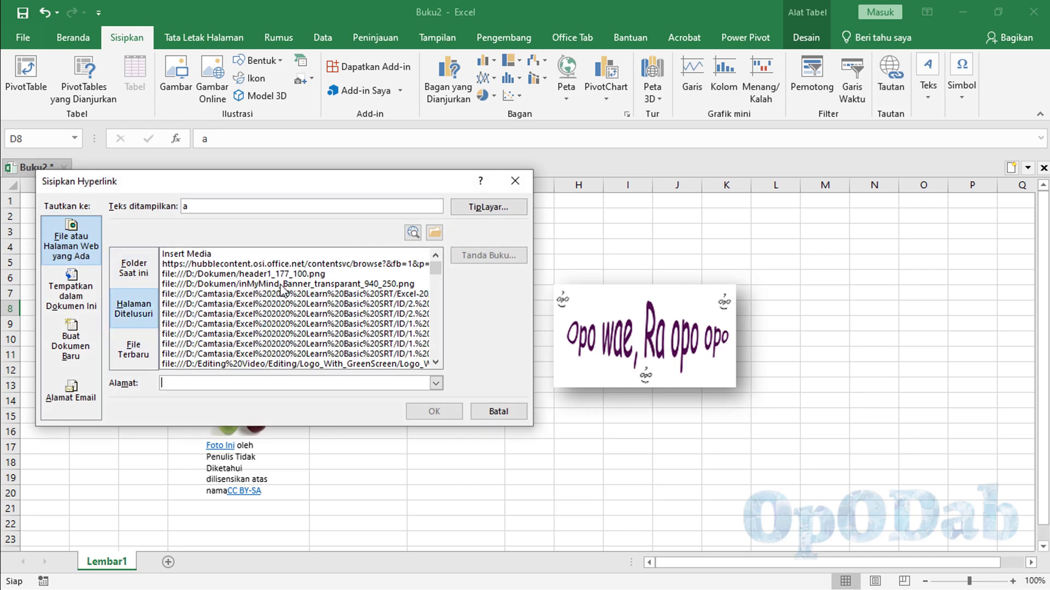
left_click(283, 285)
left_click(432, 411)
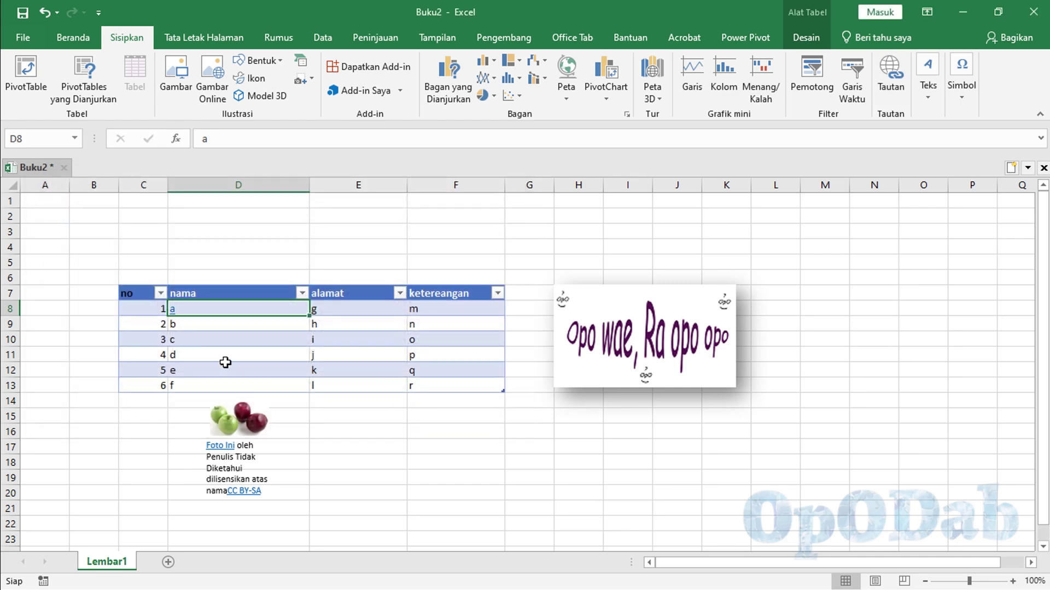
Step: Follow the D8 link, answering Ya to the security warning
left_click(174, 315)
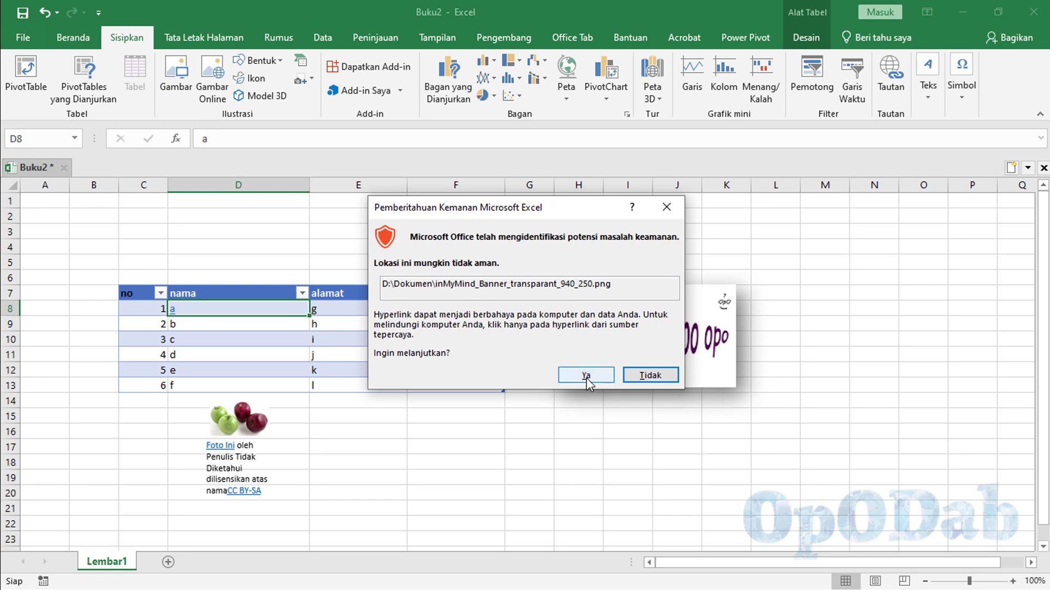
left_click(657, 376)
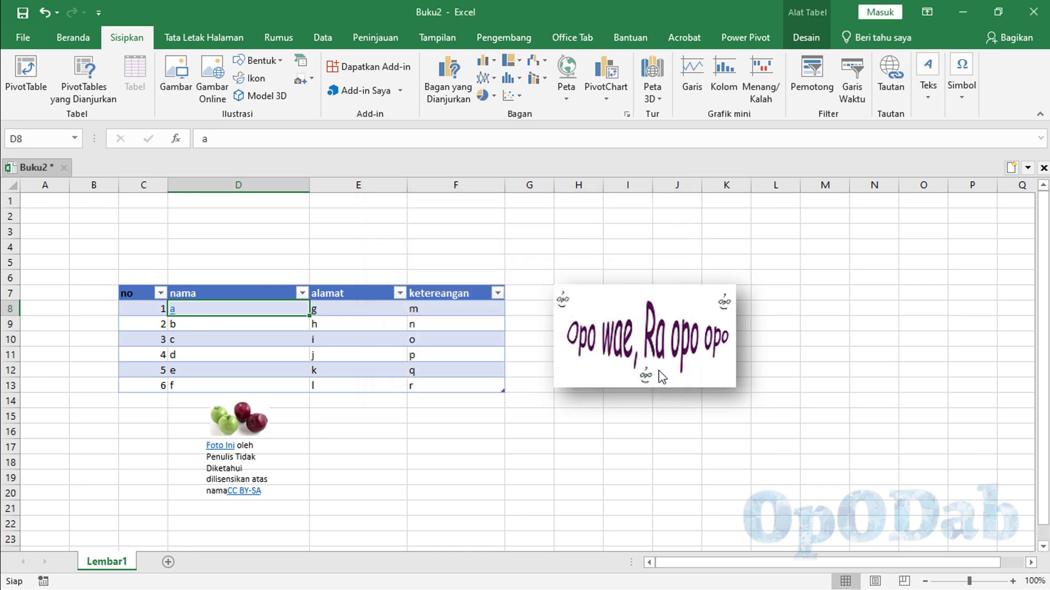
left_click(928, 107)
Step: Draw a text box reading 'Tutorial excel' and move it to around cell C4
left_click(868, 146)
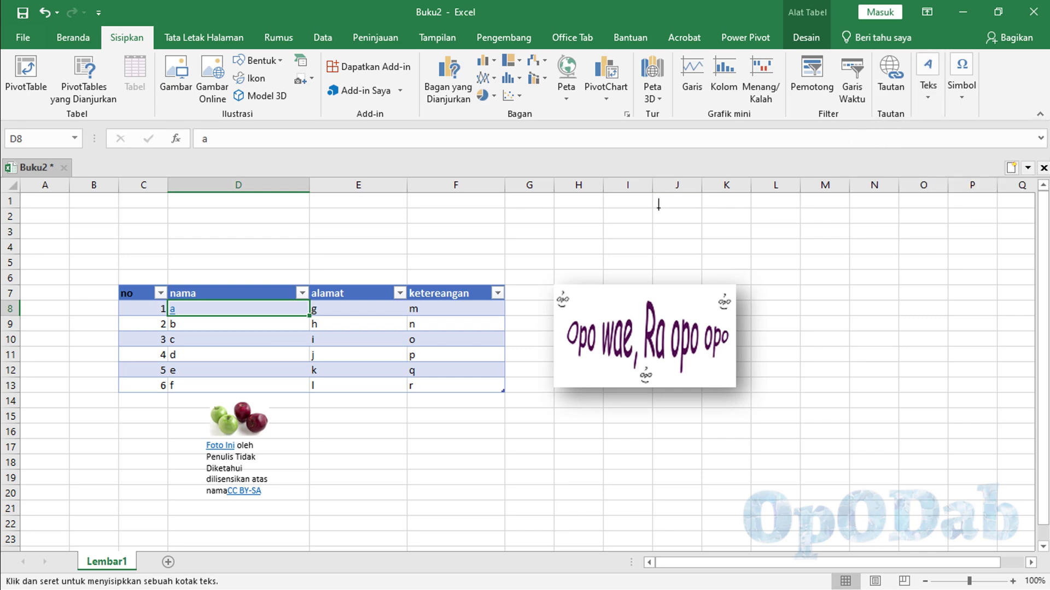
left_click_drag(344, 243, 450, 275)
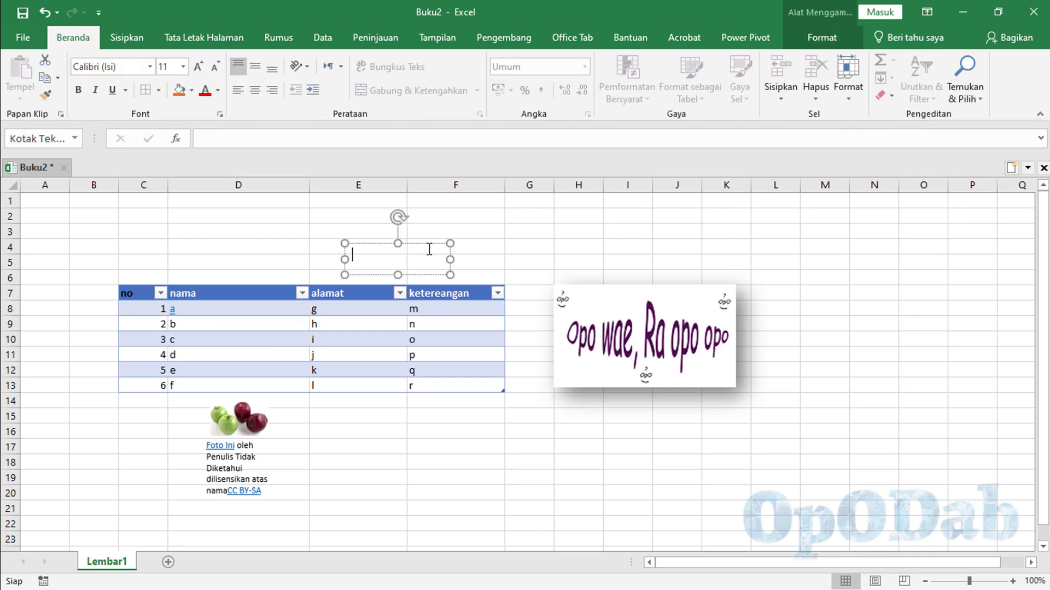
type("Tutoria")
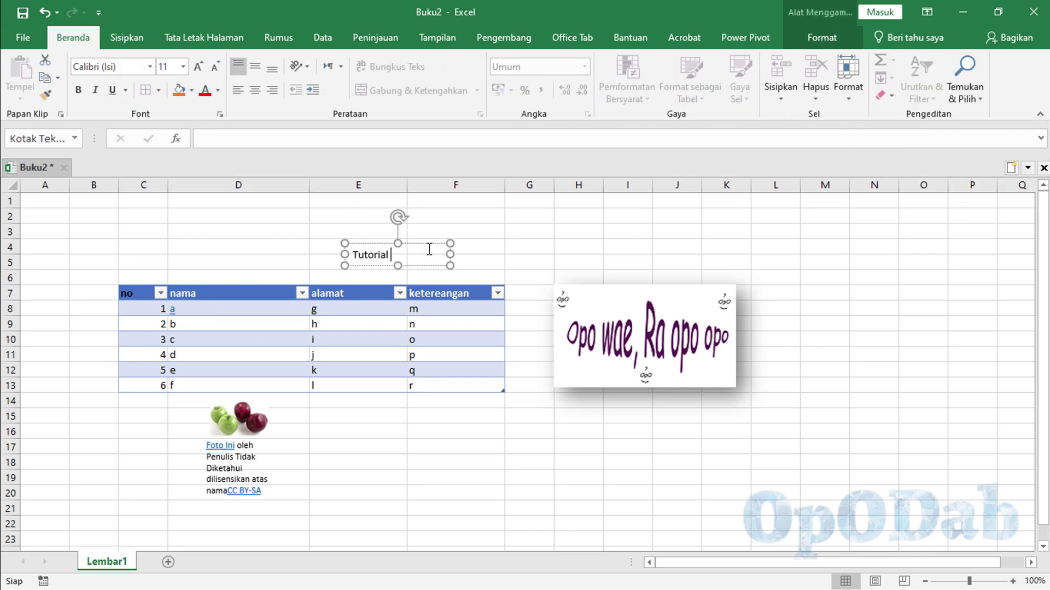
type("l")
key("Return")
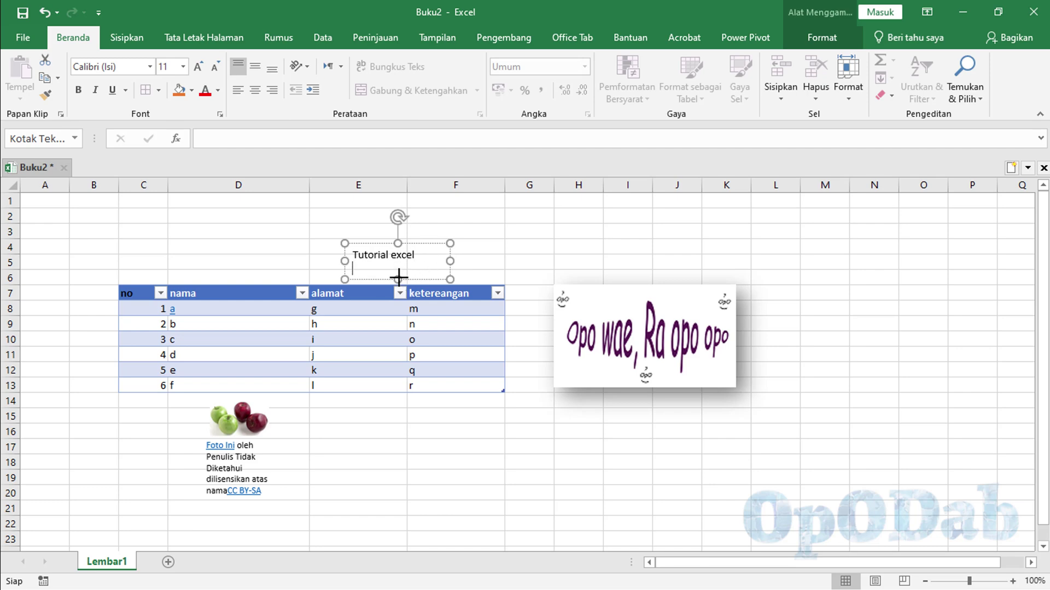
key("BackSpace")
left_click(474, 248)
left_click(347, 256)
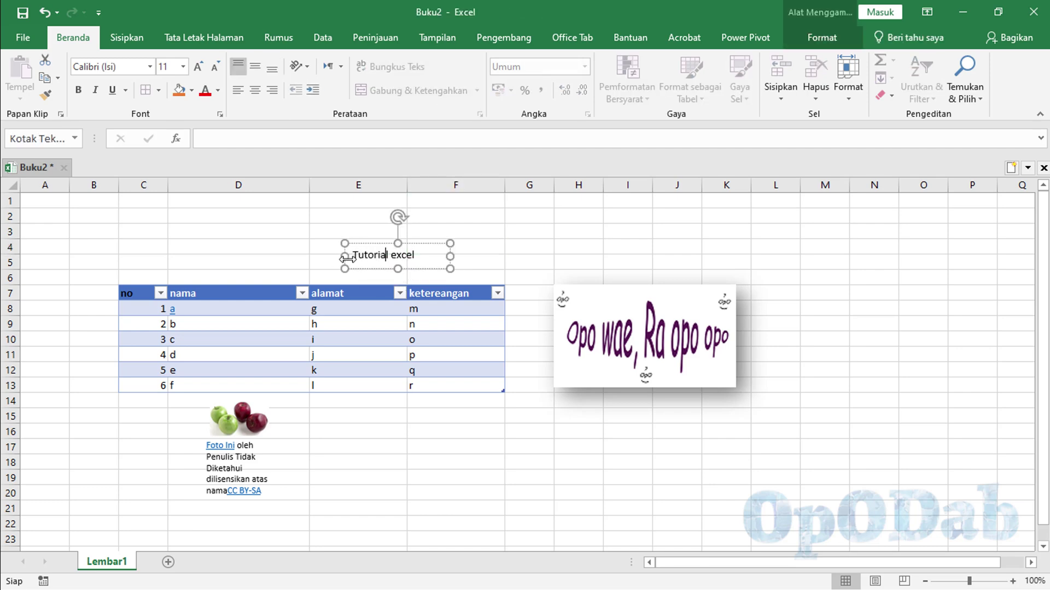
left_click_drag(354, 266, 137, 263)
left_click(358, 324)
left_click(127, 37)
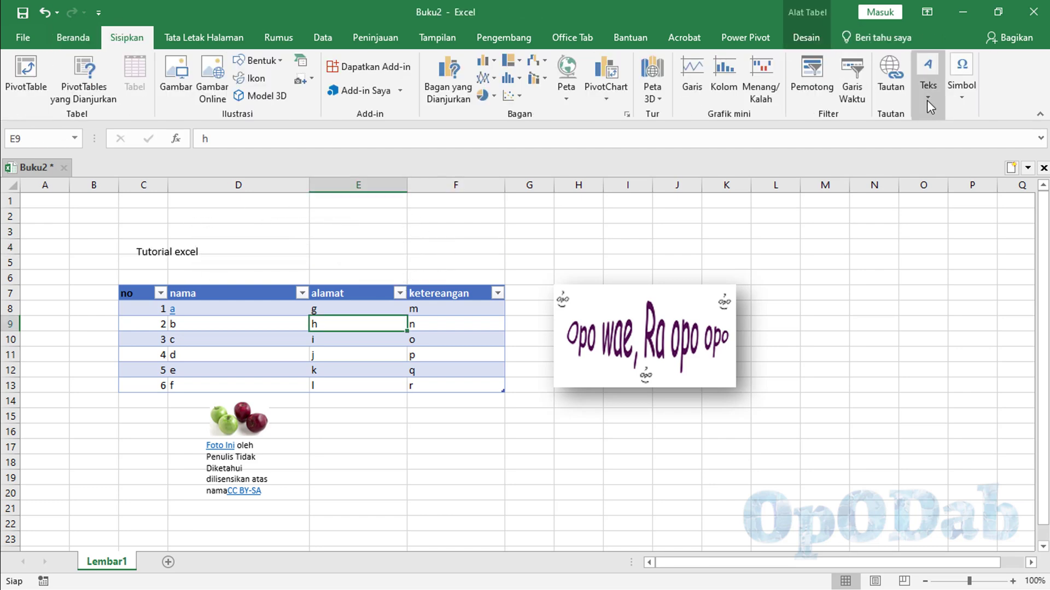
left_click(927, 100)
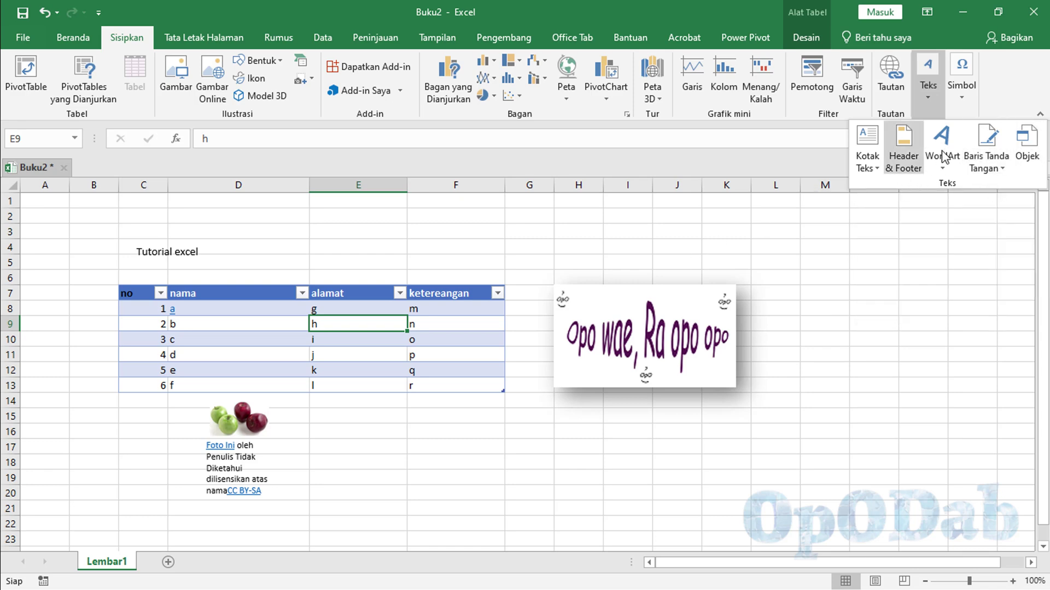
Step: Open the Persamaan gallery under Simbol and scroll through built-ins like Luas Lingkaran and Teori Binomial
left_click(963, 99)
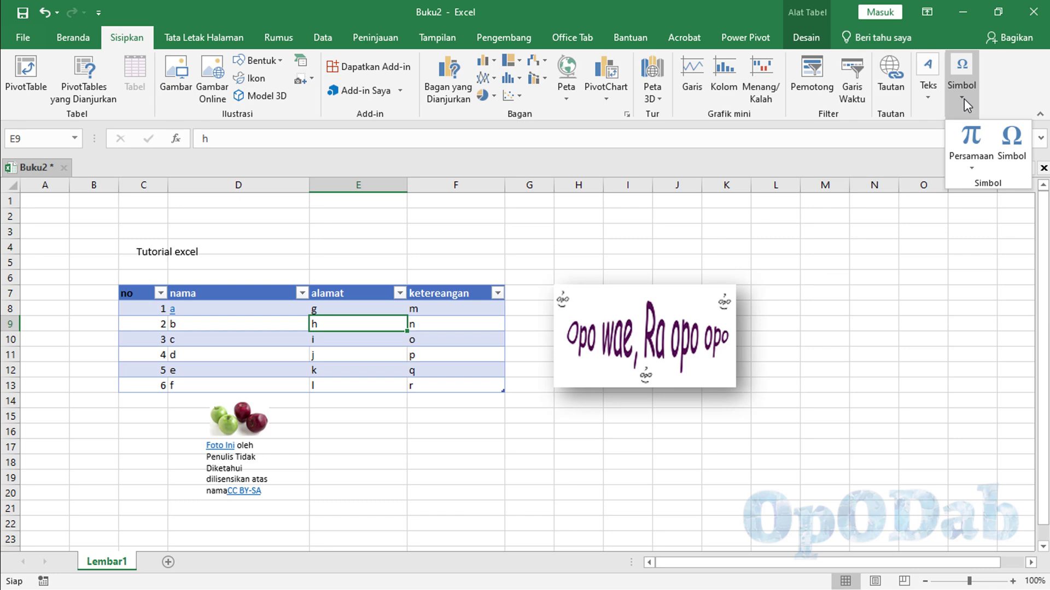
left_click(361, 251)
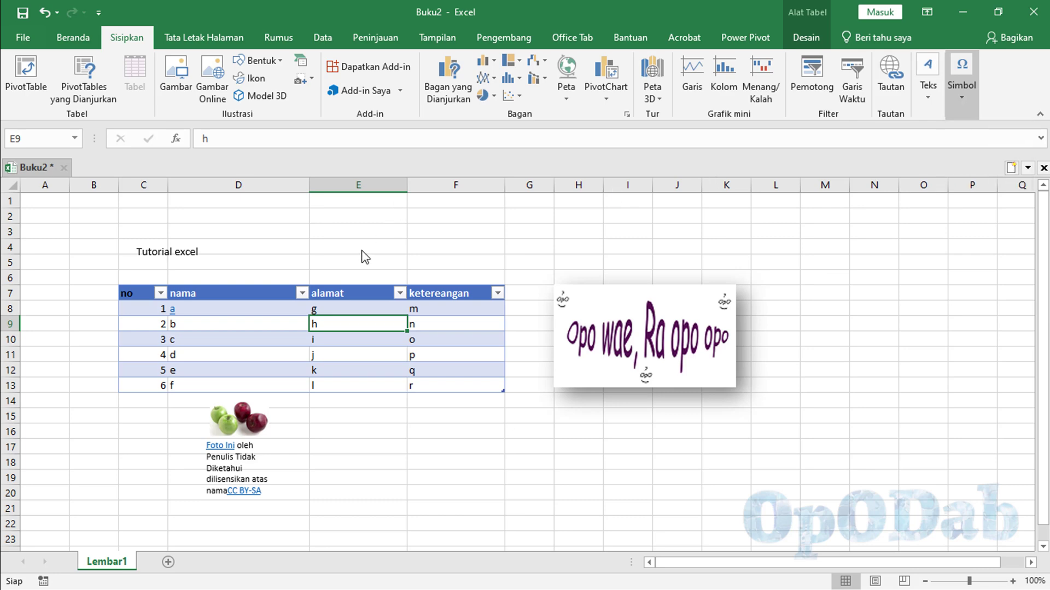
left_click(963, 100)
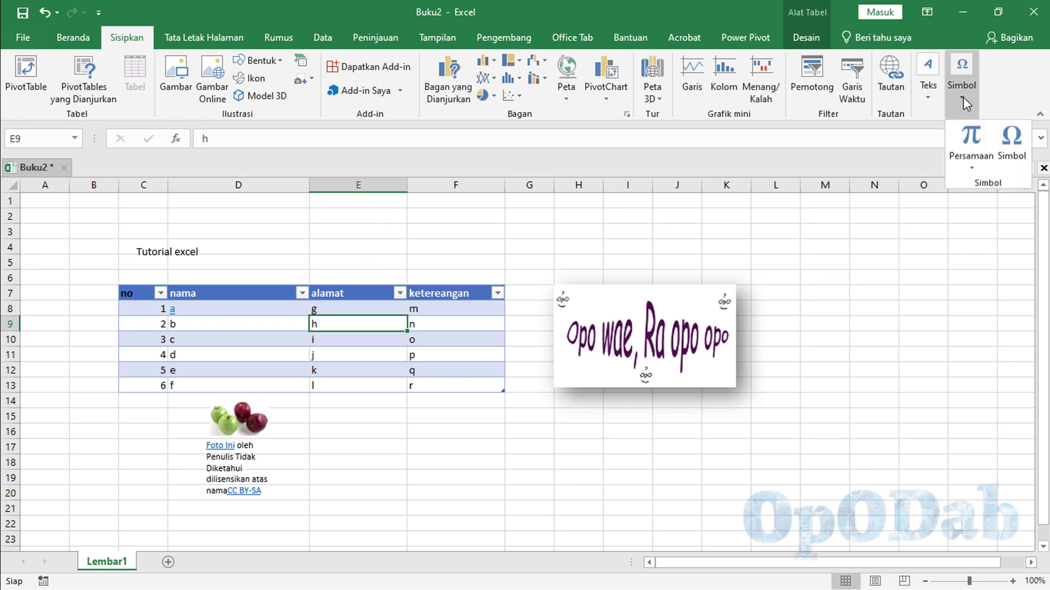
left_click(973, 169)
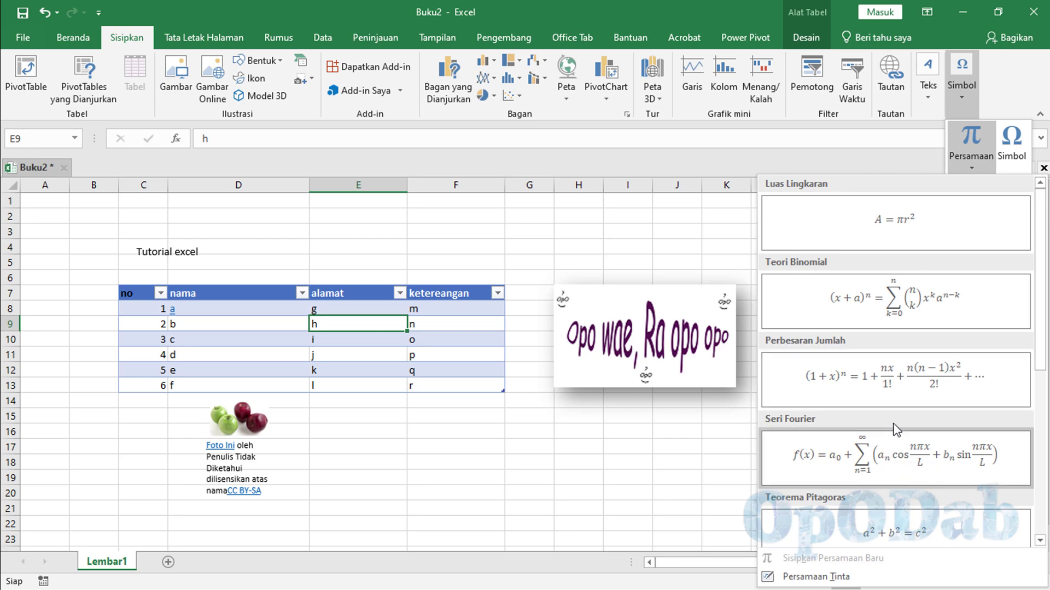
scroll(889, 334, "down", 5)
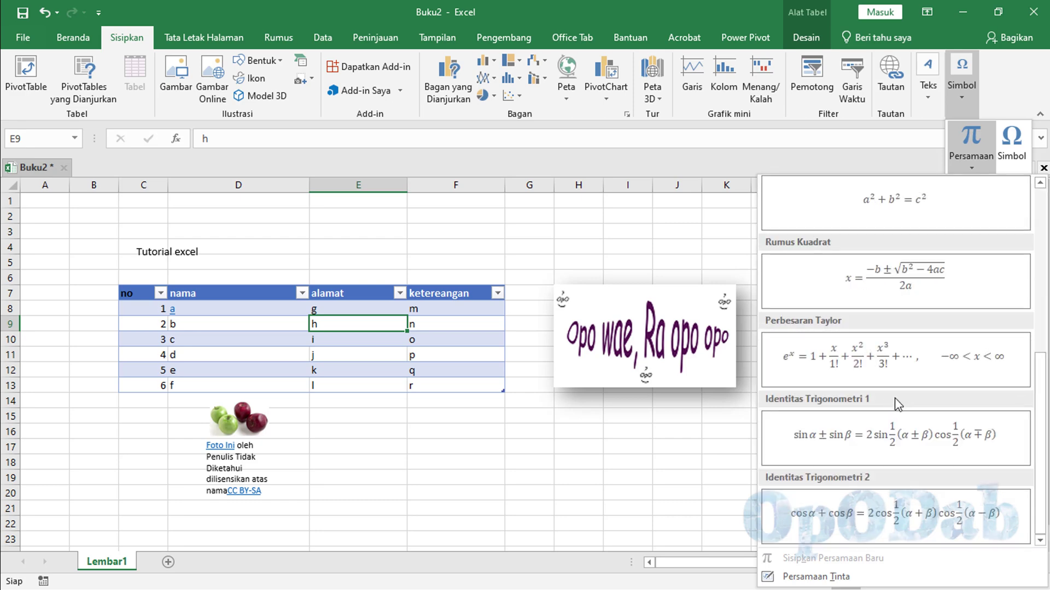
scroll(897, 405, "up", 5)
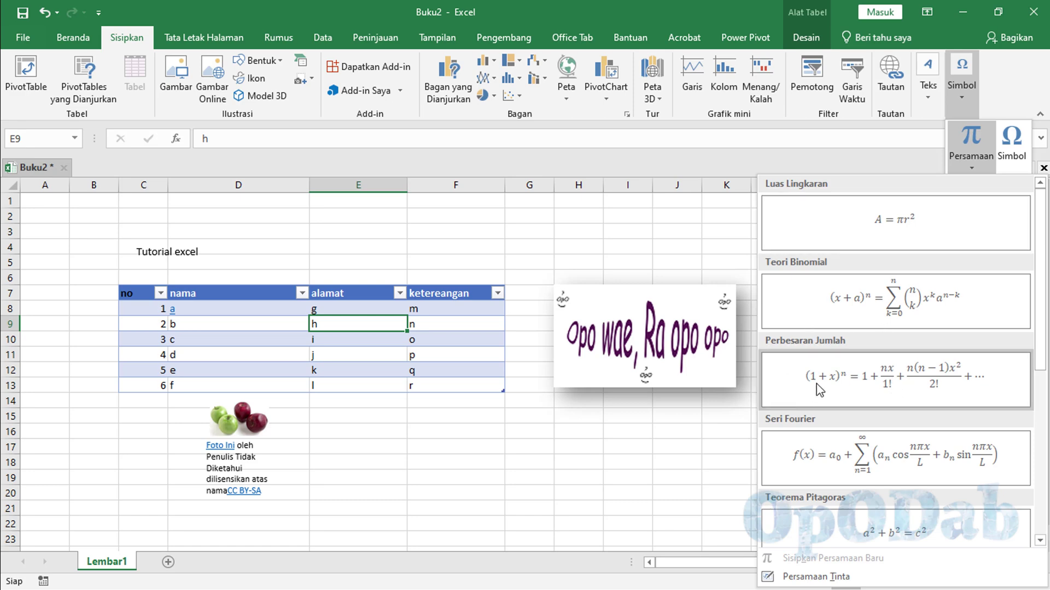
Step: Insert the Luas Lingkaran equation A = πr², place it beside Tutorial excel at D4, then select E4
left_click(880, 221)
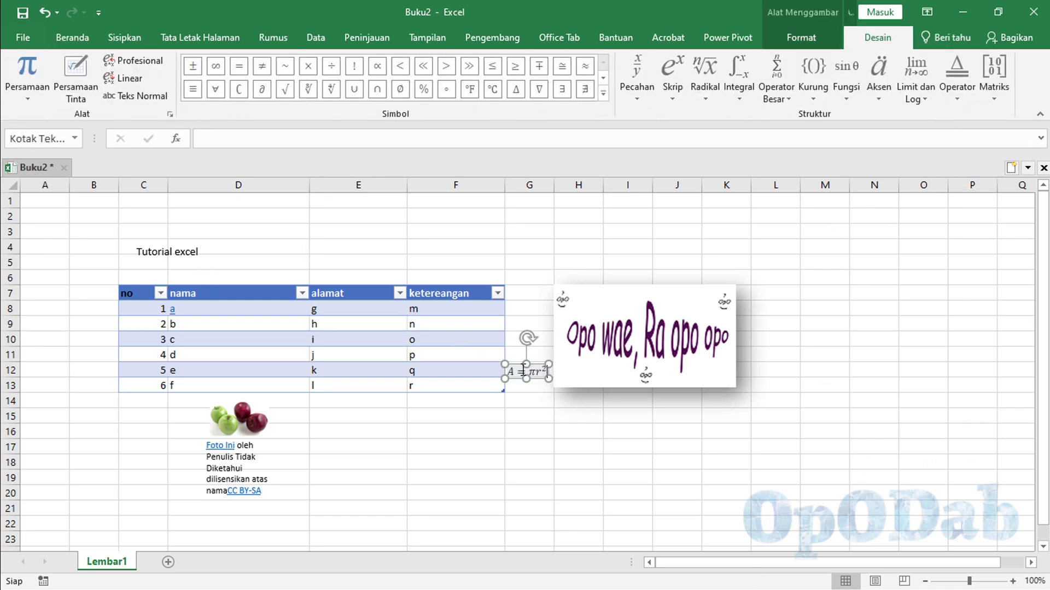
mouse_move(523, 370)
left_mouse_down()
mouse_move(254, 243)
mouse_move(225, 246)
left_mouse_up()
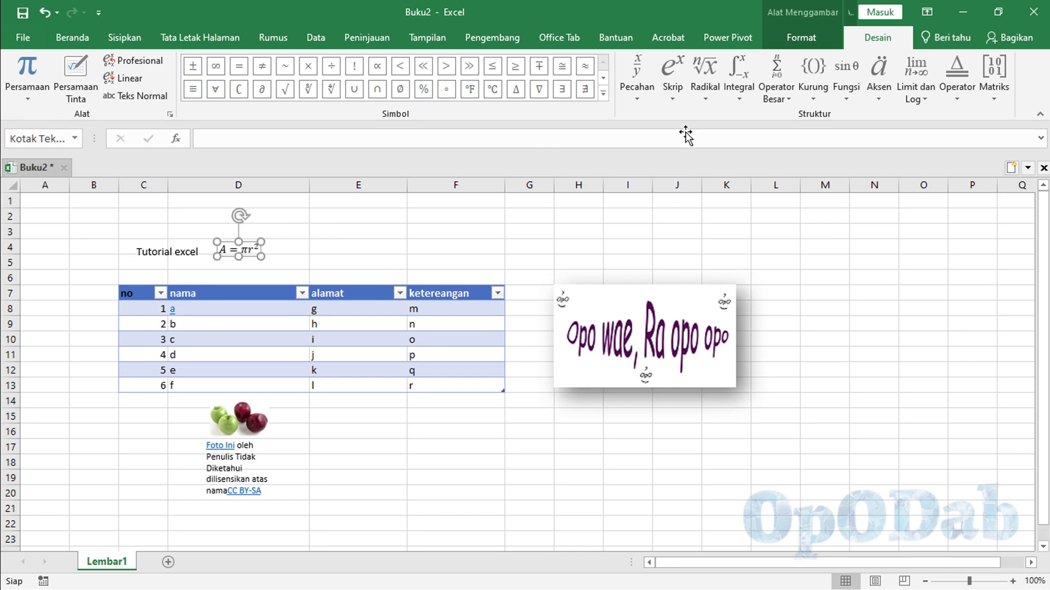
left_click(125, 37)
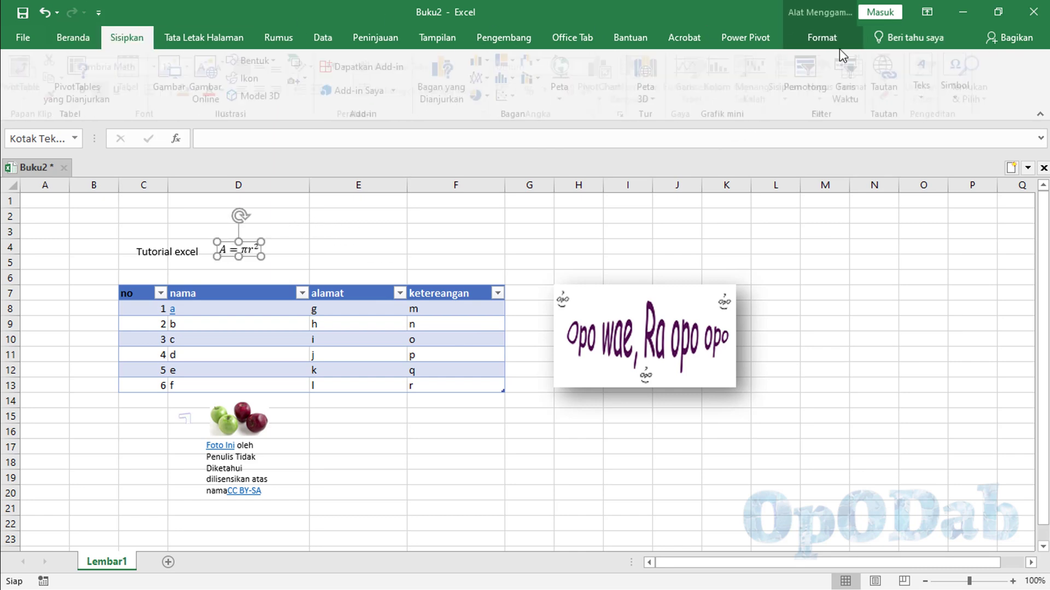
left_click(960, 95)
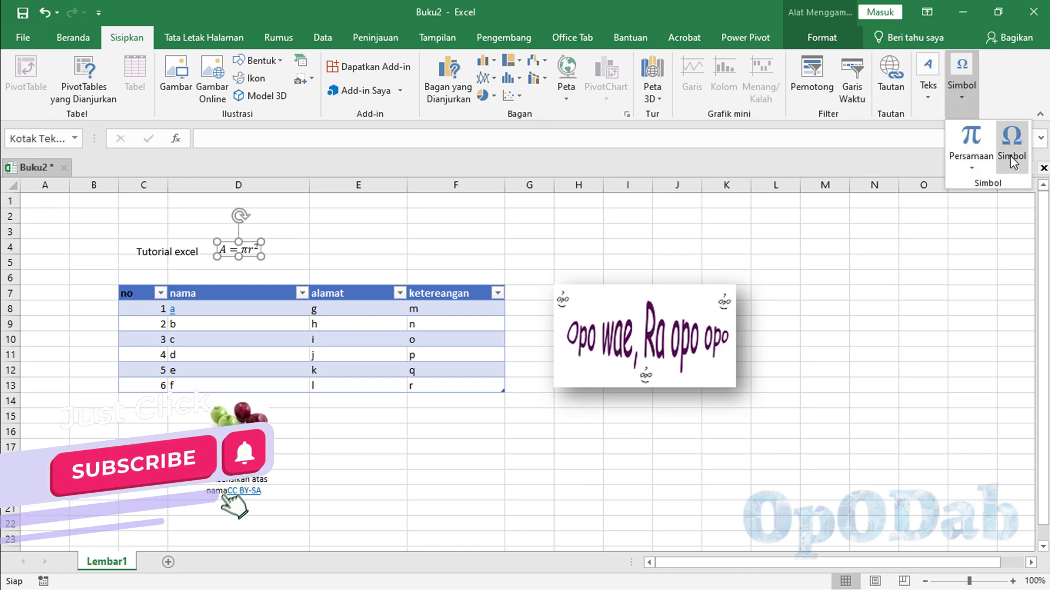
left_click(335, 235)
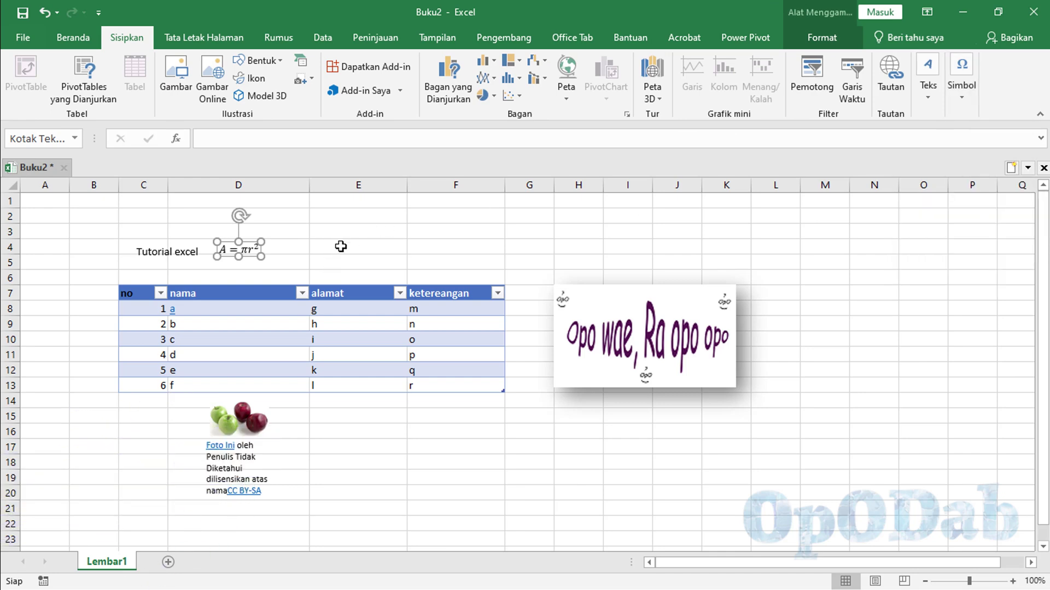
left_click(340, 246)
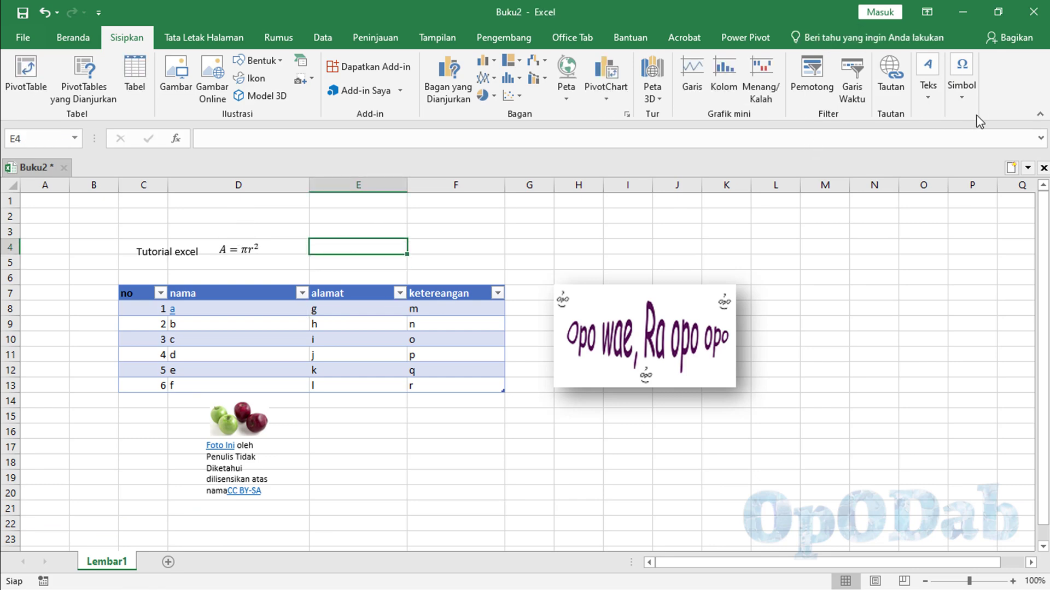
Step: Insert β and © into cell E4 from the Symbol dialog, then select F16
left_click(962, 96)
left_click(1011, 143)
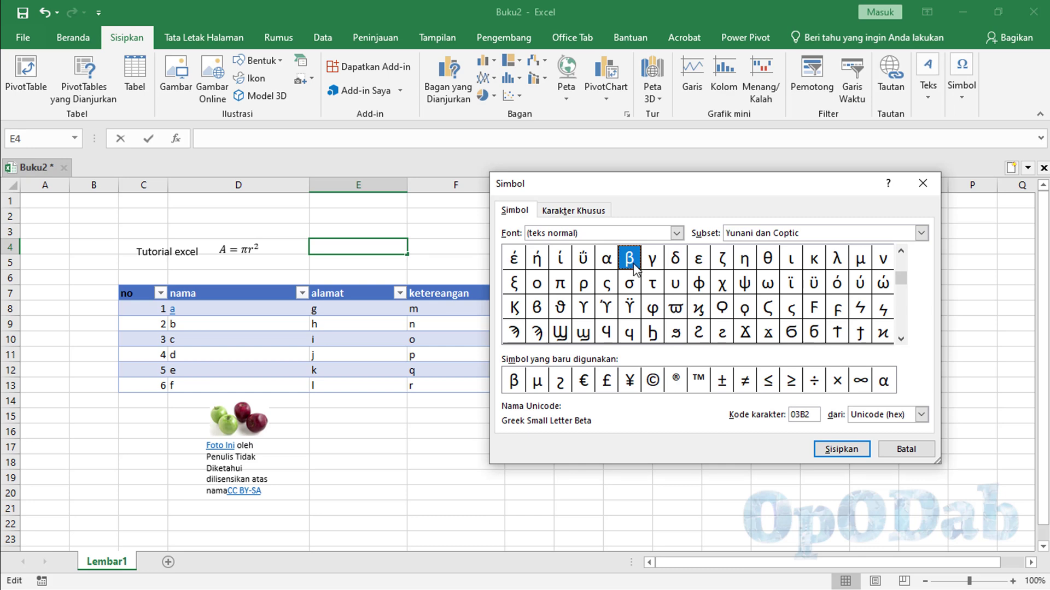
left_click(824, 450)
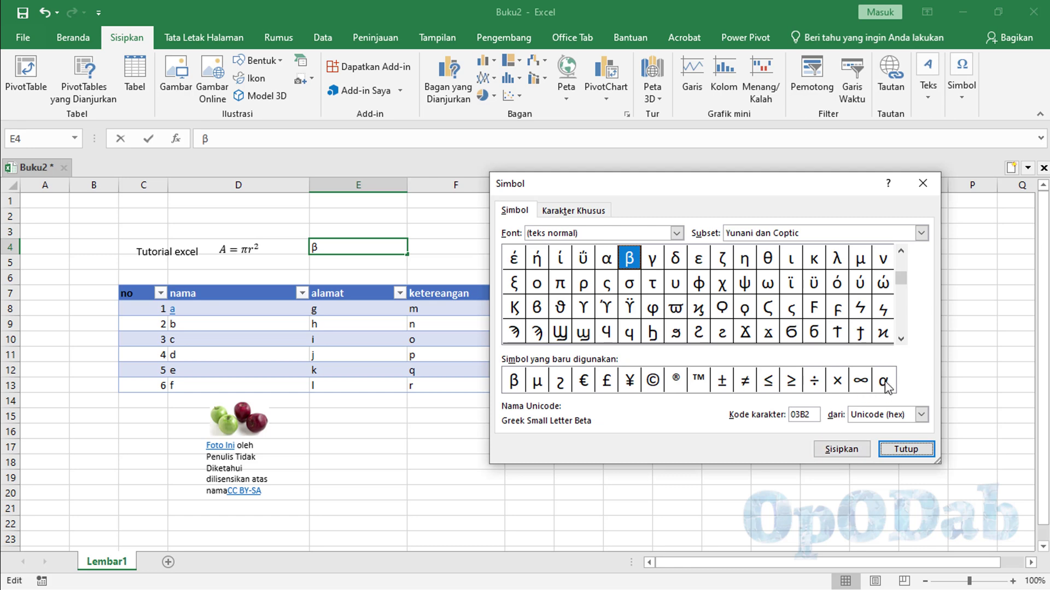
double_click(652, 383)
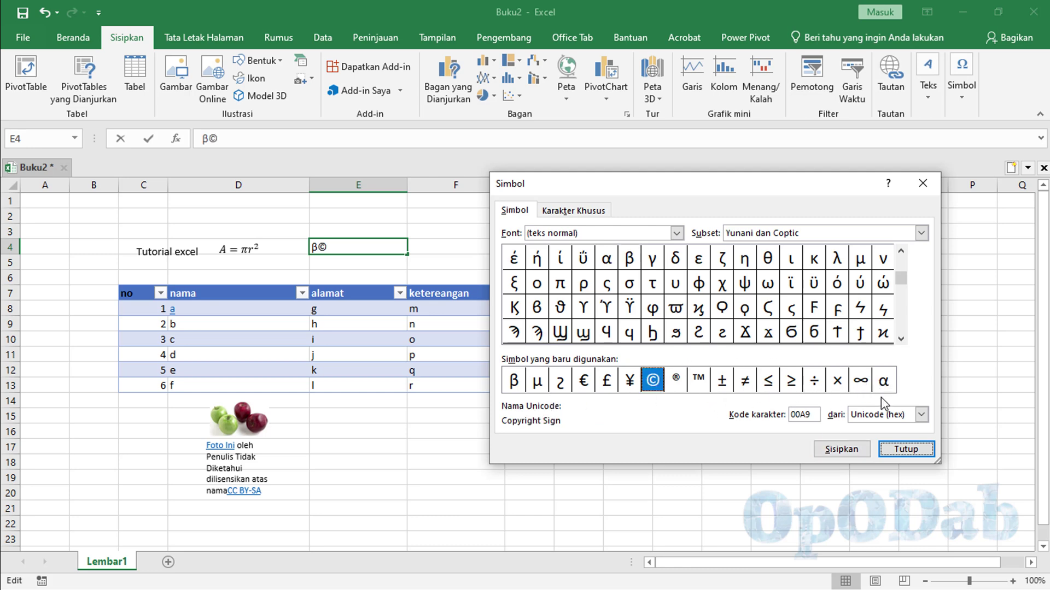
left_click(885, 457)
left_click(455, 431)
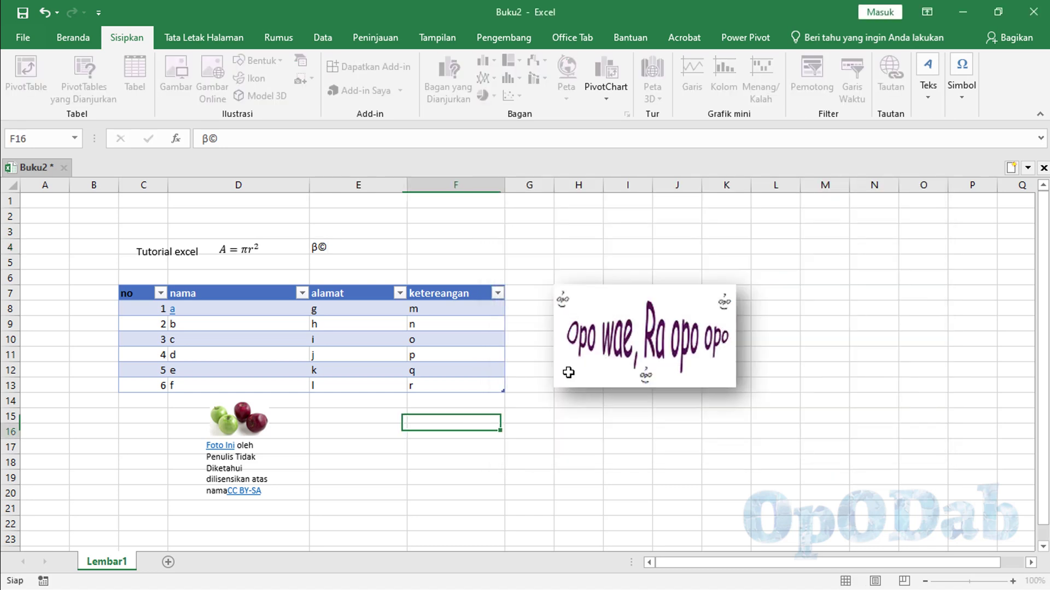
left_click(175, 36)
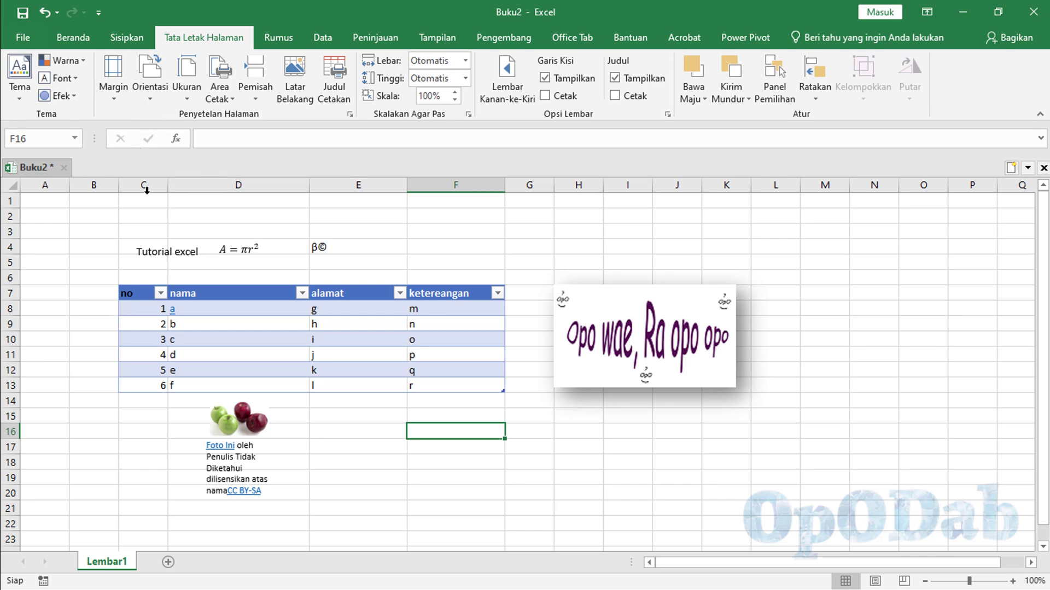
left_click(114, 96)
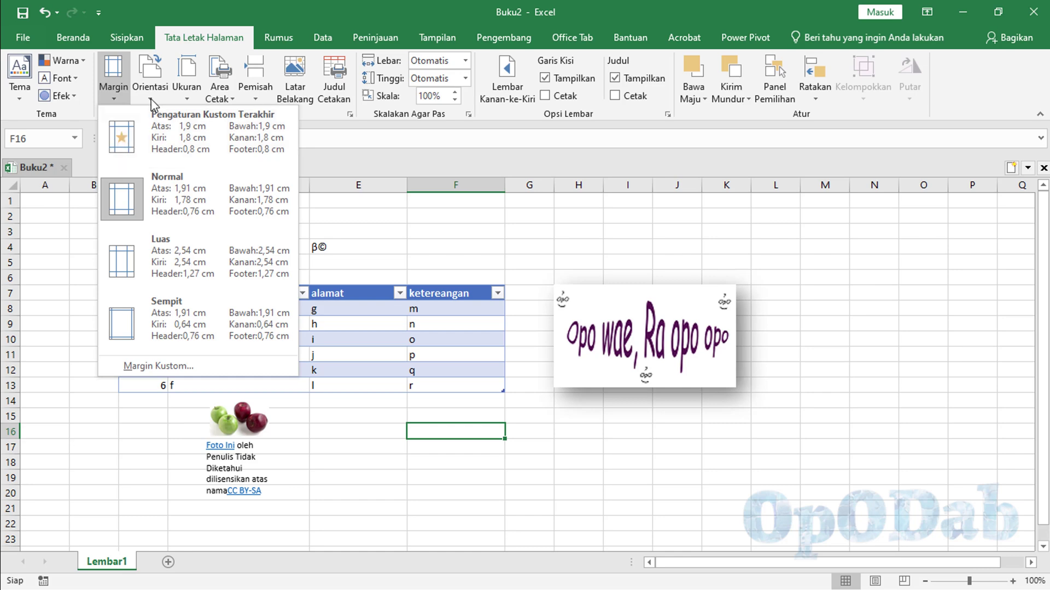
key("Escape")
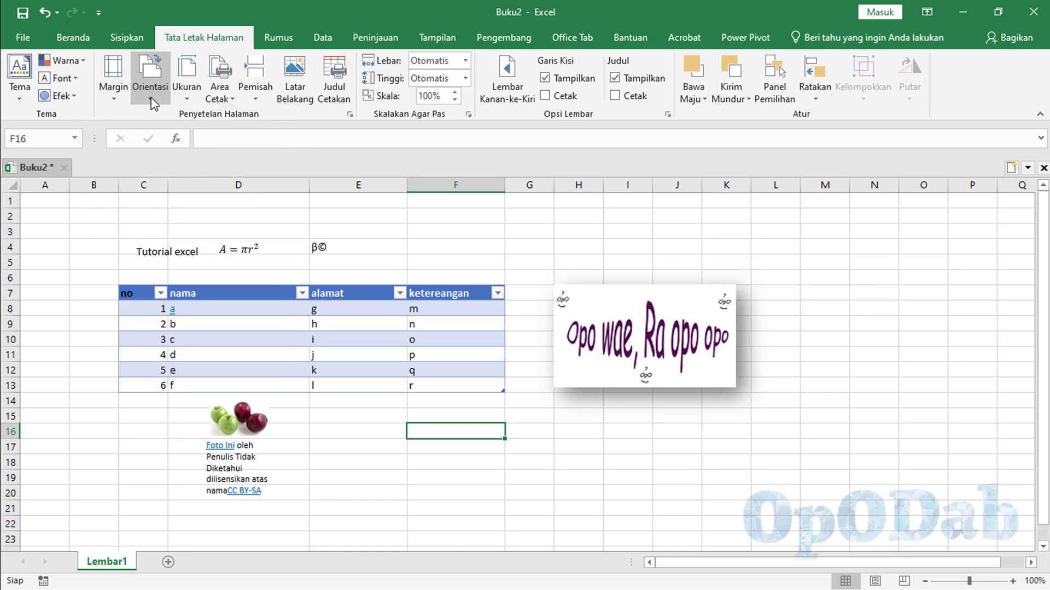
left_click(149, 103)
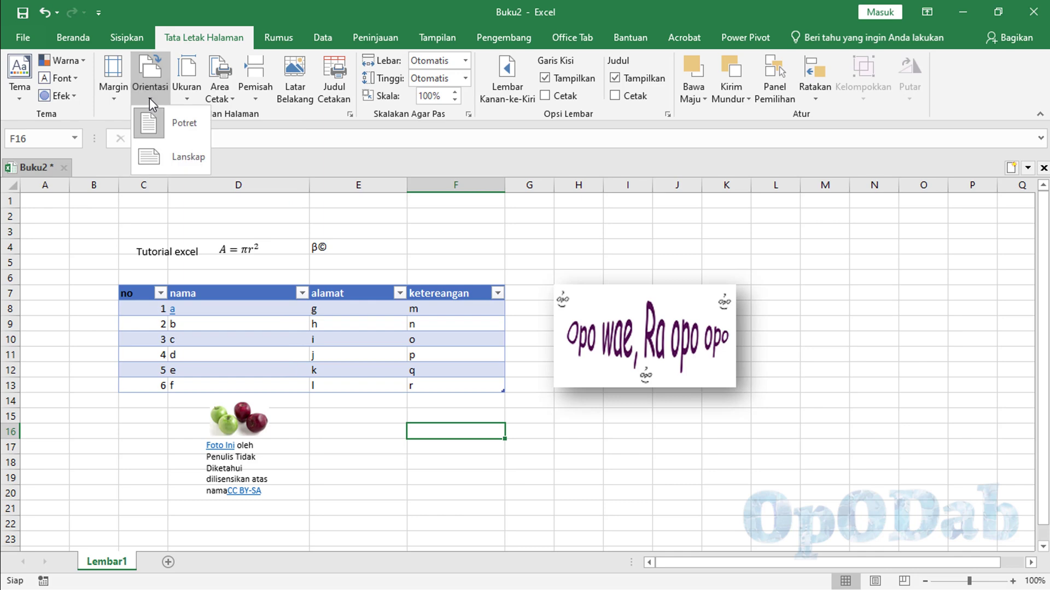
left_click(167, 123)
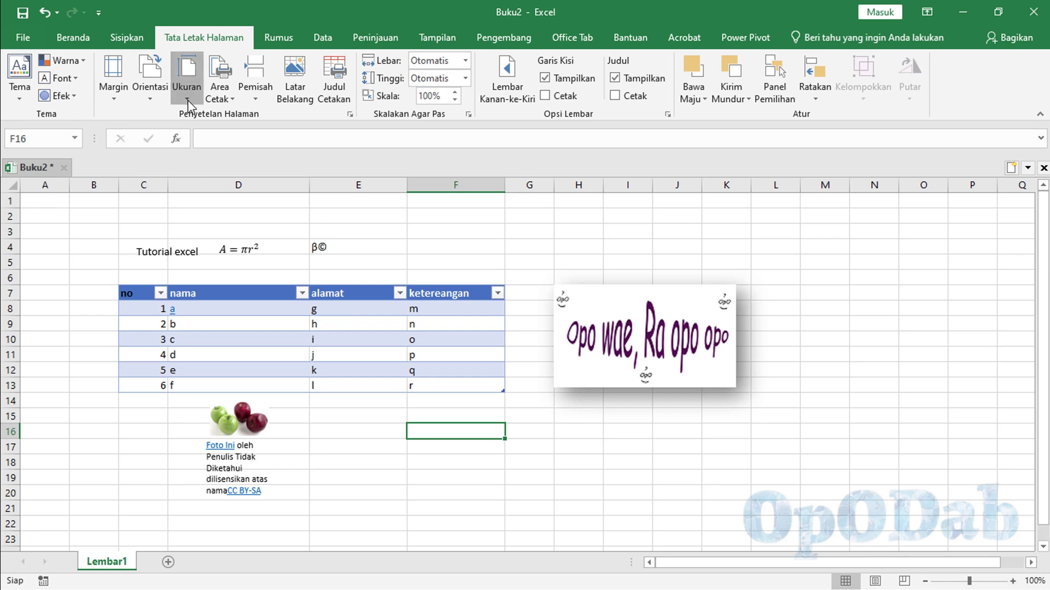
left_click(188, 100)
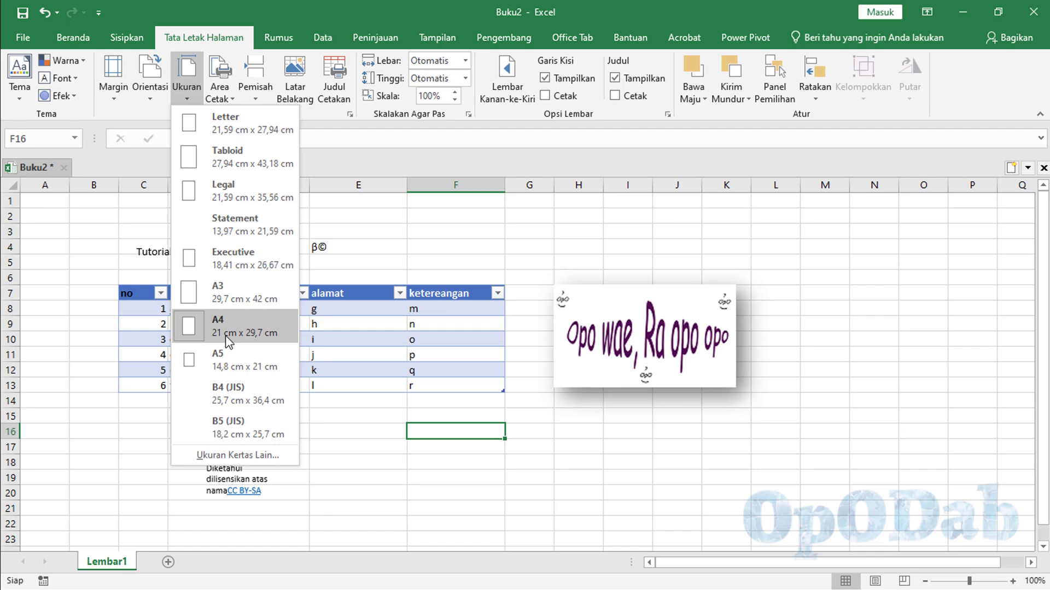
left_click(402, 274)
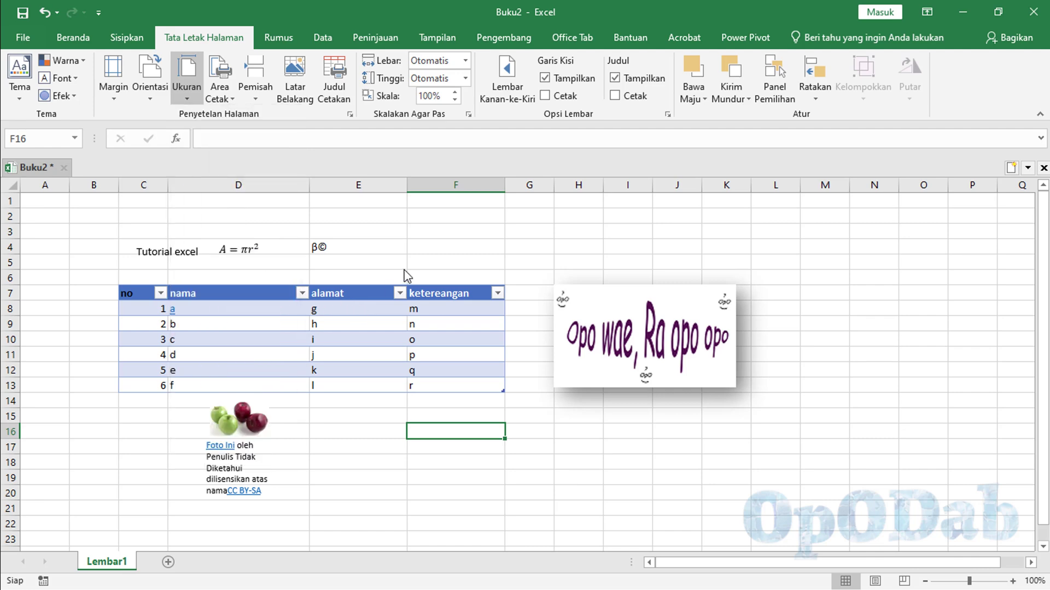
left_click(229, 100)
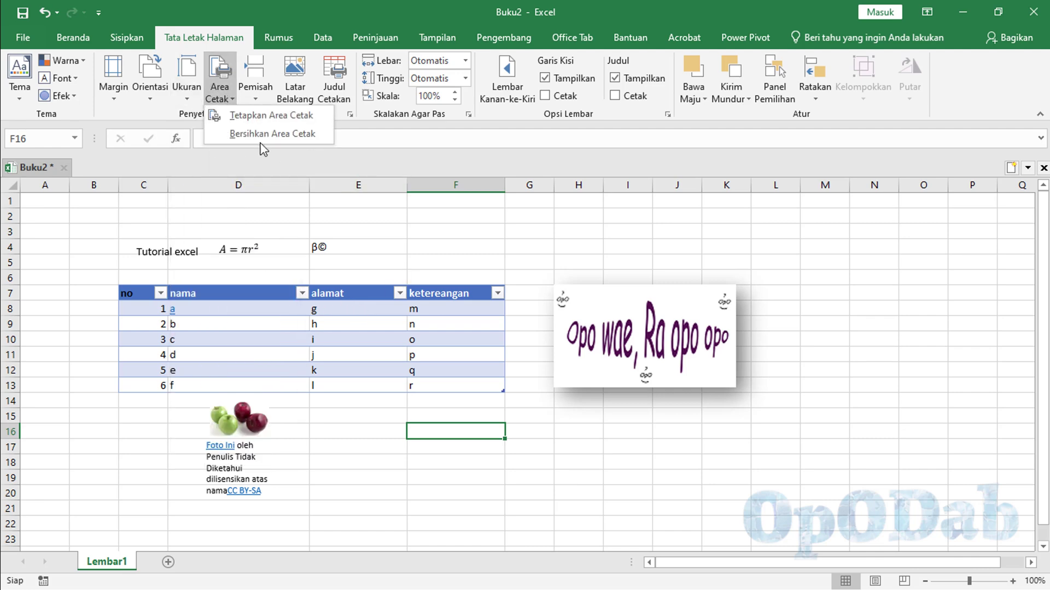
left_click(215, 238)
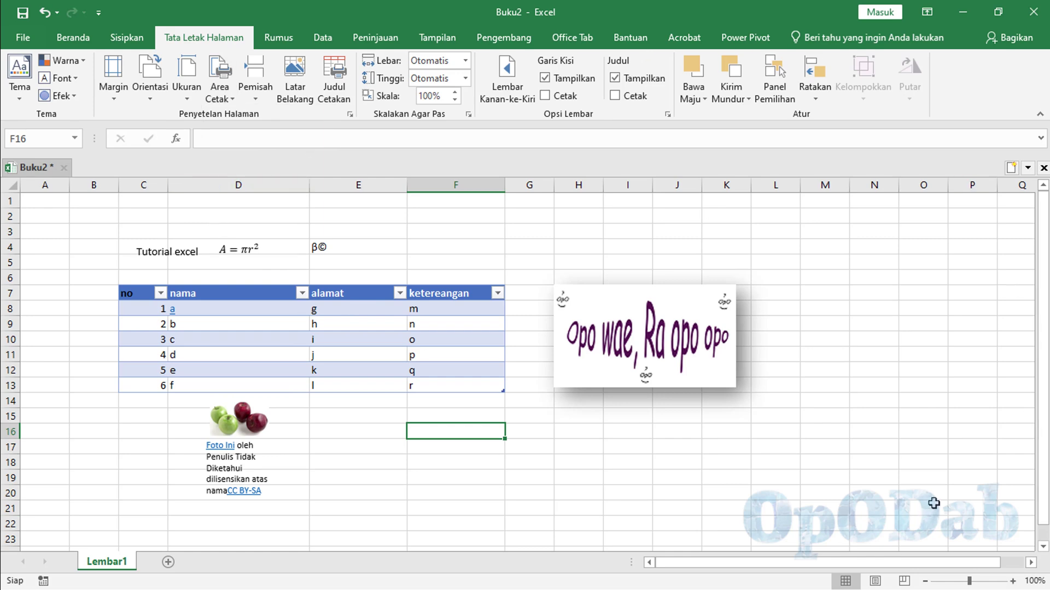
Step: View Page Break Preview, select a table cell and the Opo wae WordArt, then return to Normal view
left_click(905, 581)
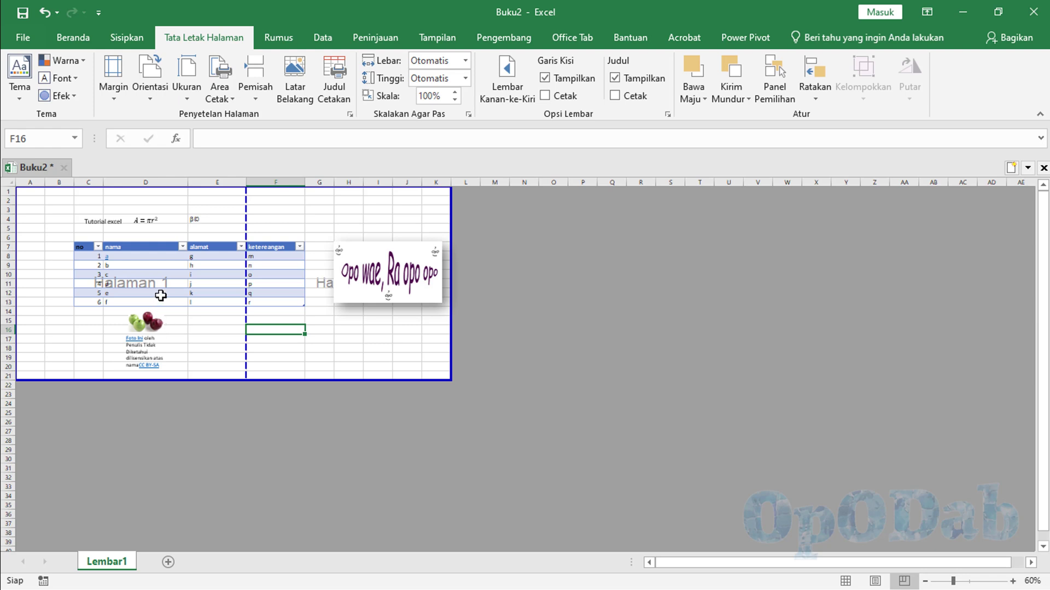
left_click(156, 274)
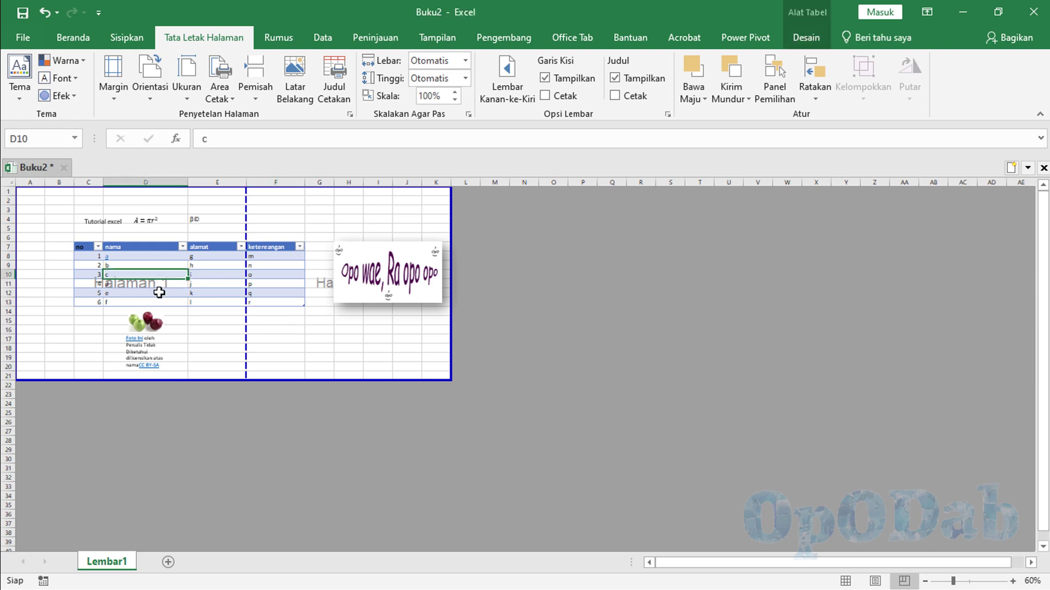
left_click(345, 284)
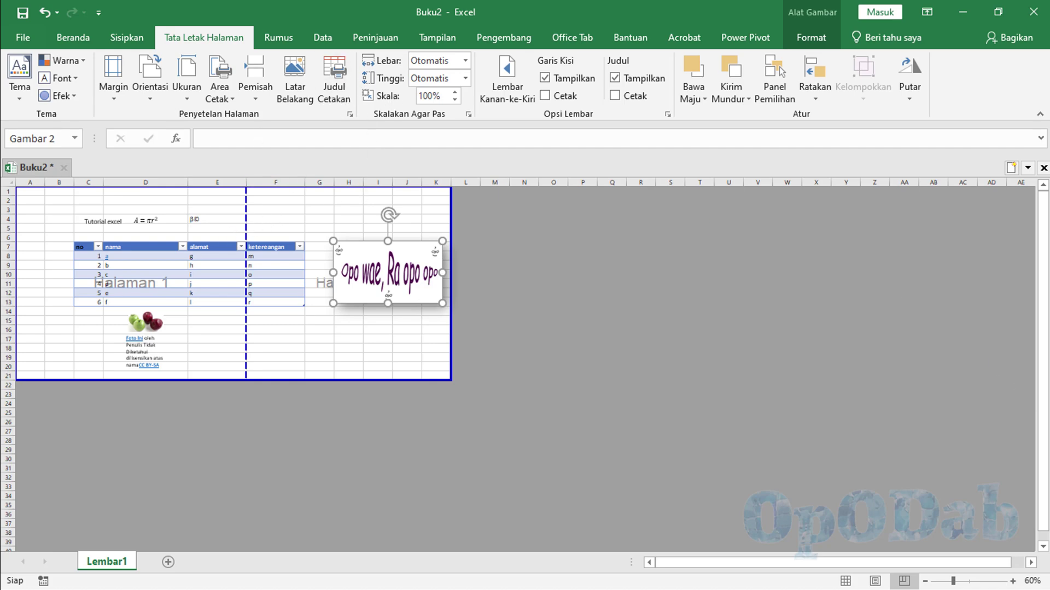
left_click(845, 581)
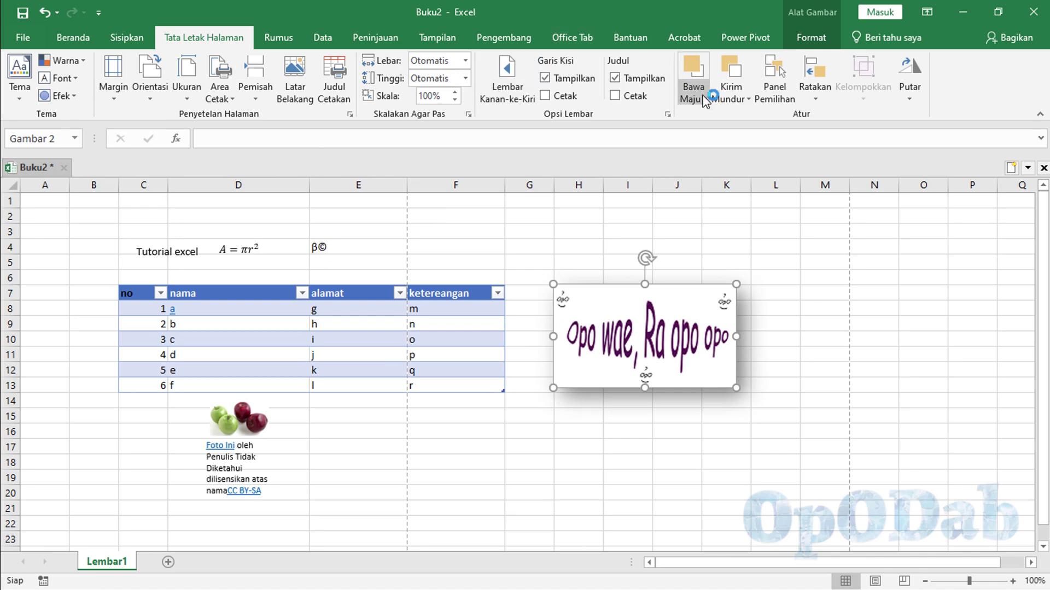
Step: On the Rumus tab, select cell D3 and open the Sisipkan Fungsi dialog
left_click(278, 37)
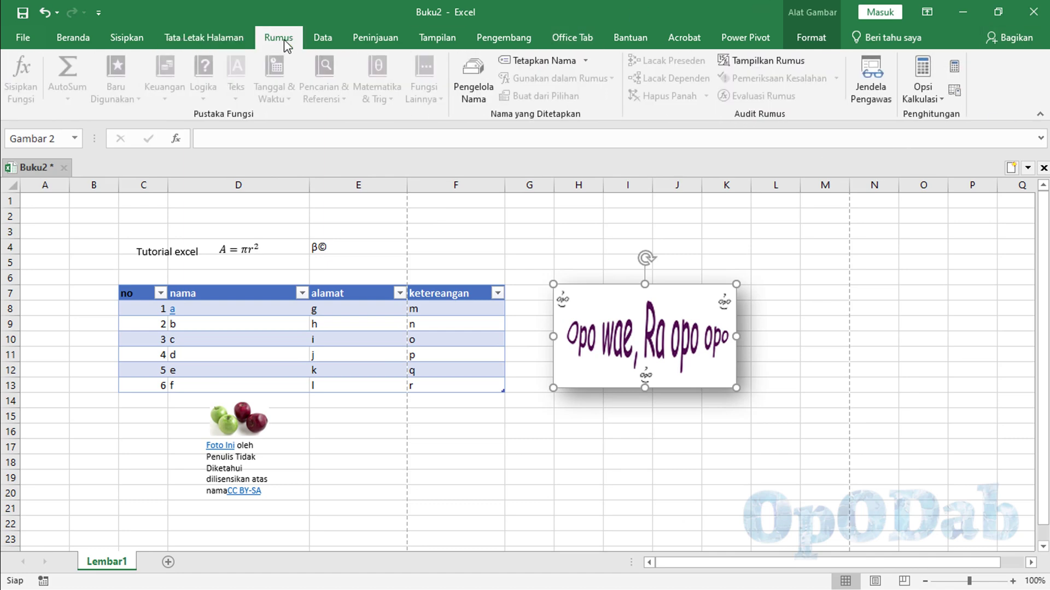
left_click(368, 246)
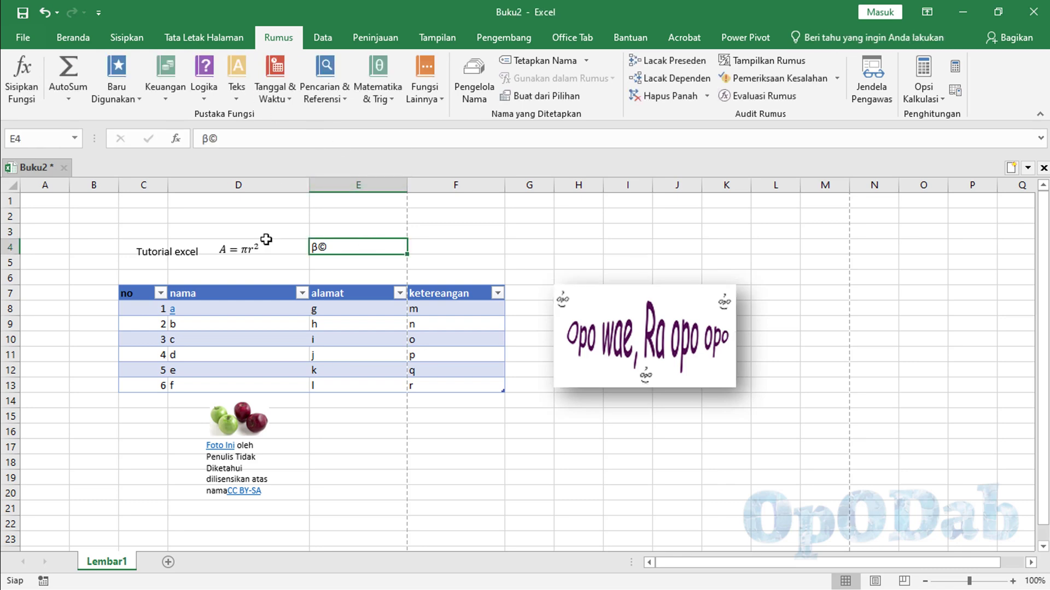
left_click(286, 230)
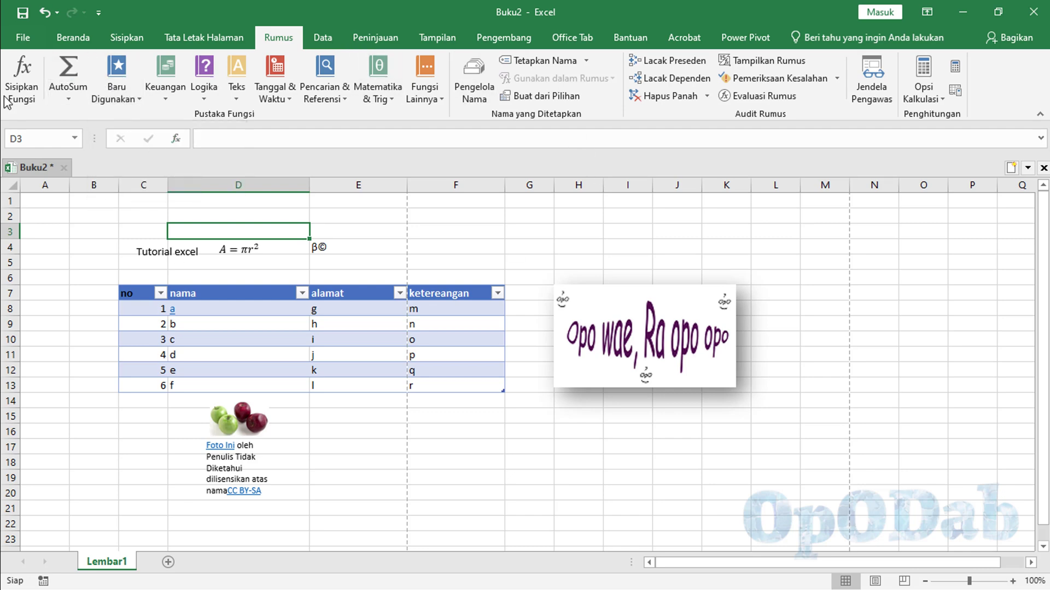
left_click(24, 86)
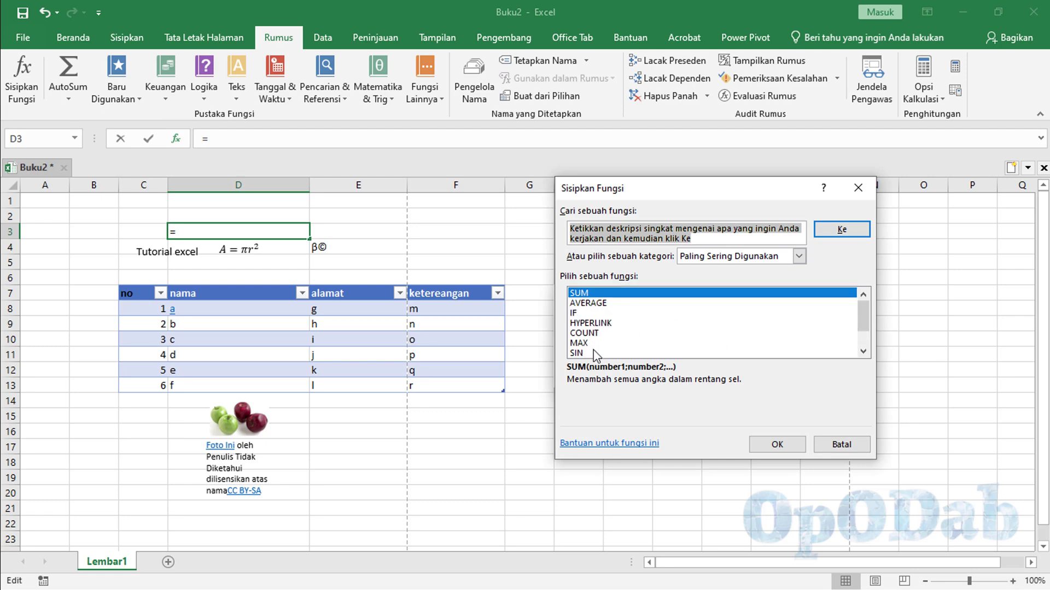
scroll(596, 349, "down", 1)
scroll(629, 356, "up", 1)
Step: Cancel Insert Function, then browse the AutoSum, recently used and financial function lists
left_click(842, 445)
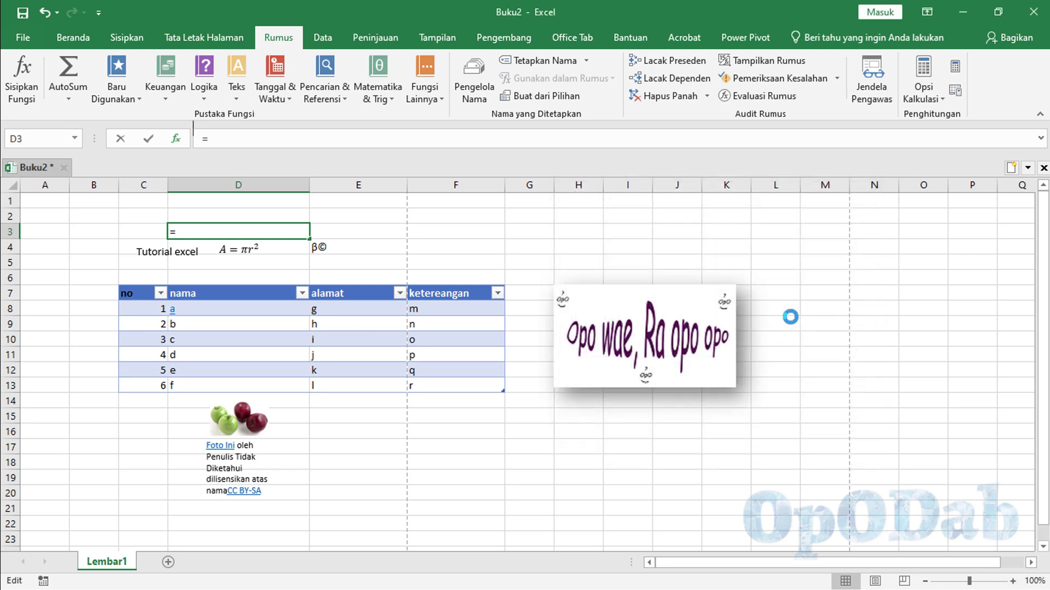
left_click(82, 99)
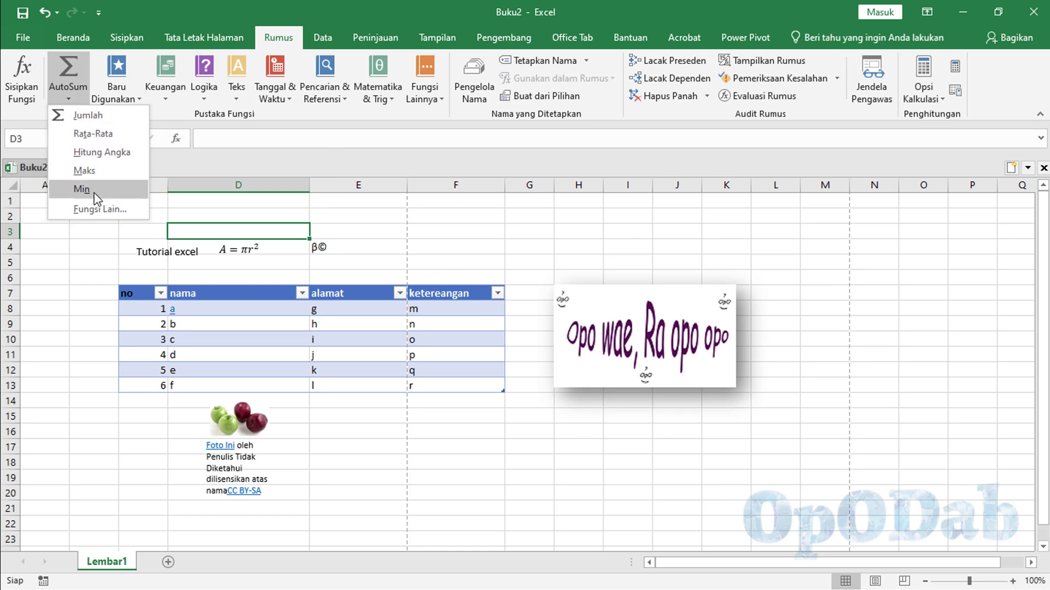
left_click(137, 98)
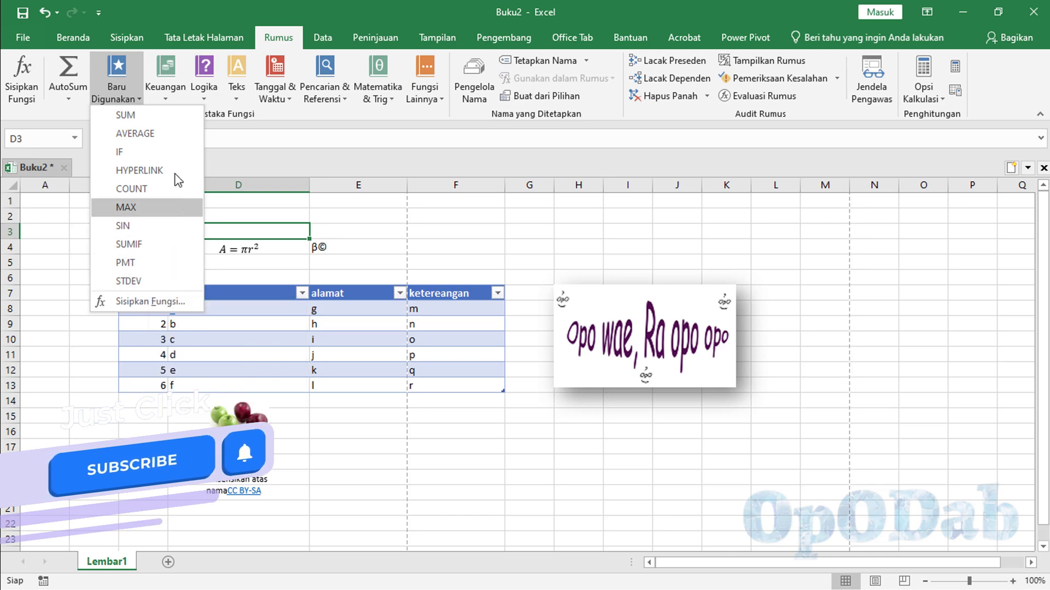
left_click(165, 82)
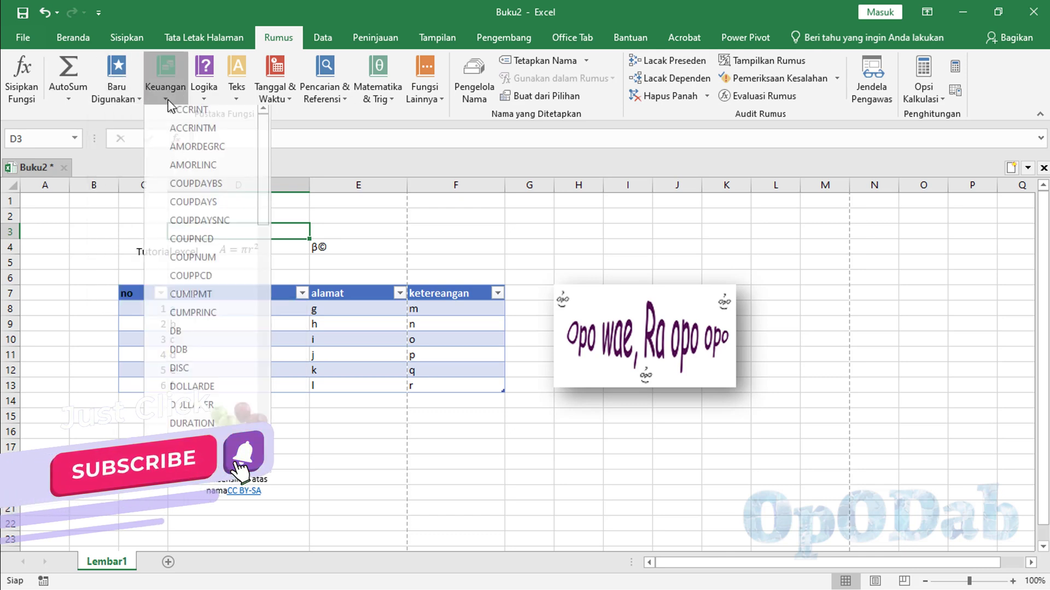
scroll(219, 198, "down", 10)
scroll(218, 241, "down", 3)
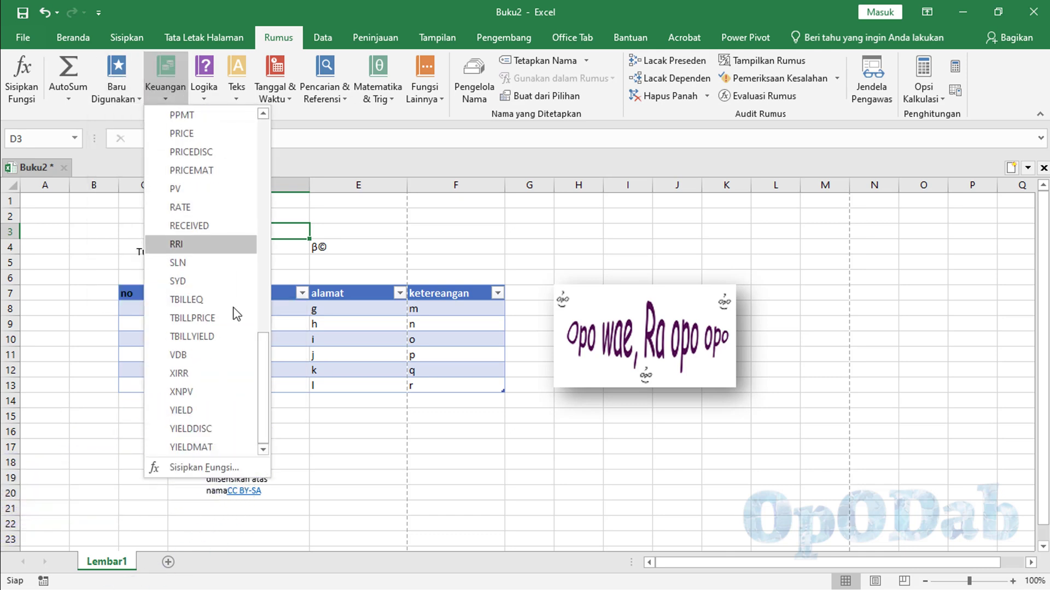
scroll(227, 303, "up", 5)
scroll(227, 304, "up", 7)
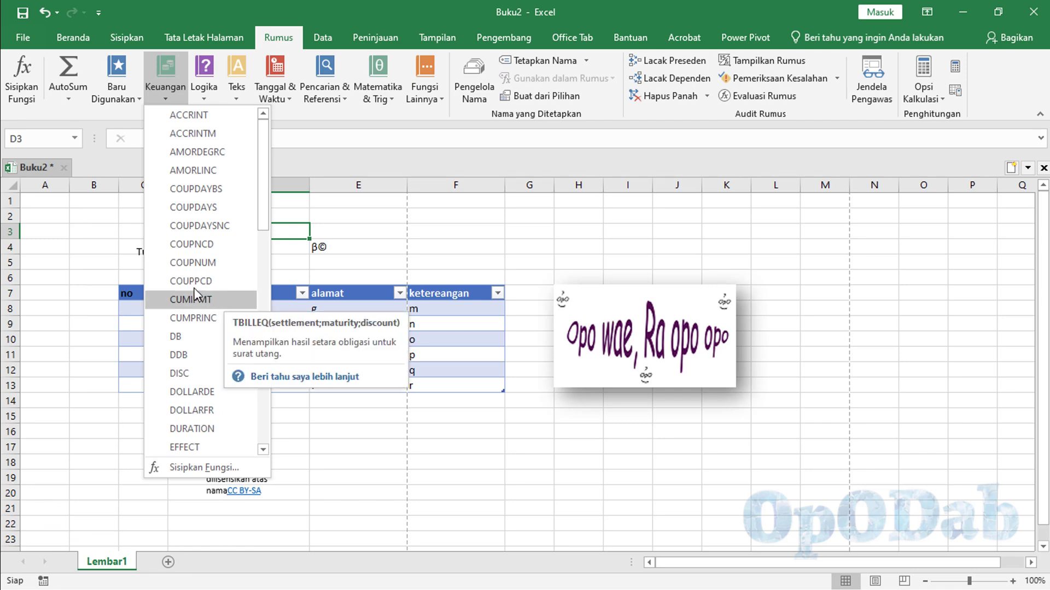
Step: Browse the Logical, Text, Date & Time, Lookup & Reference and Math & Trig function lists
left_click(205, 98)
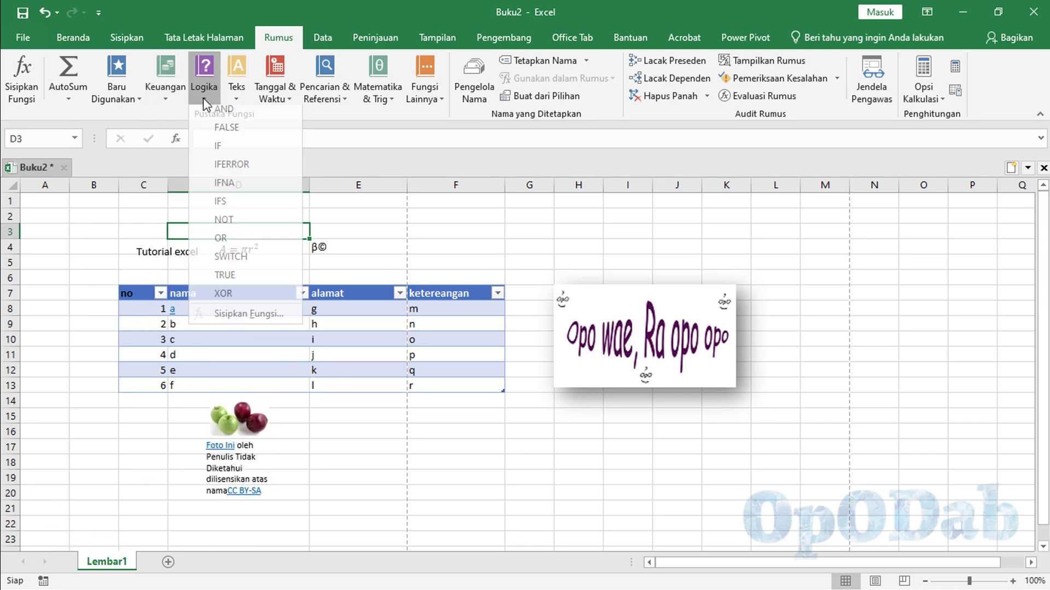
left_click(205, 99)
left_click(236, 98)
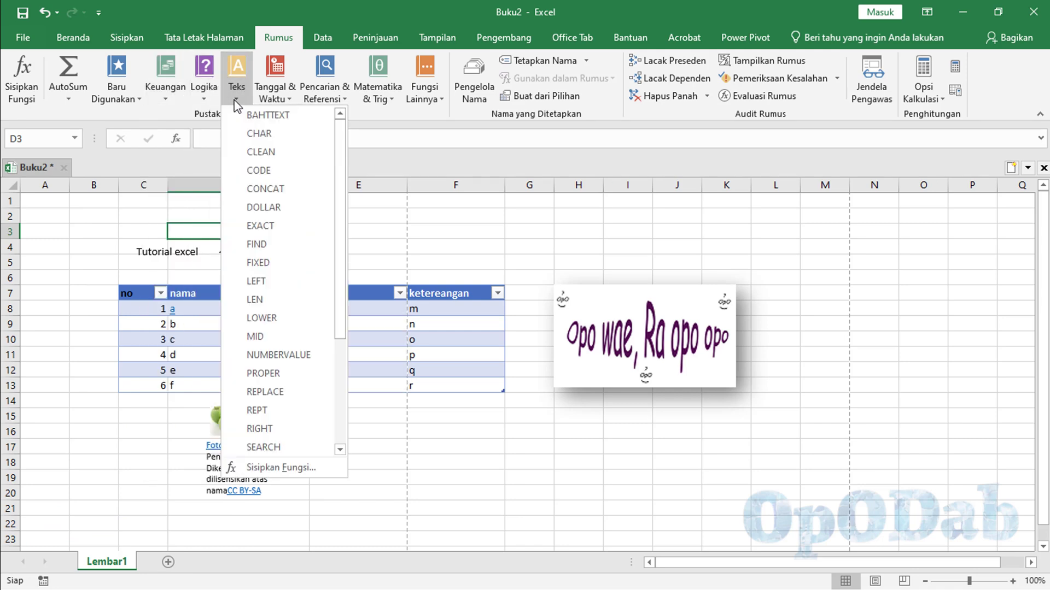
left_click(291, 90)
left_click(291, 90)
left_click(345, 94)
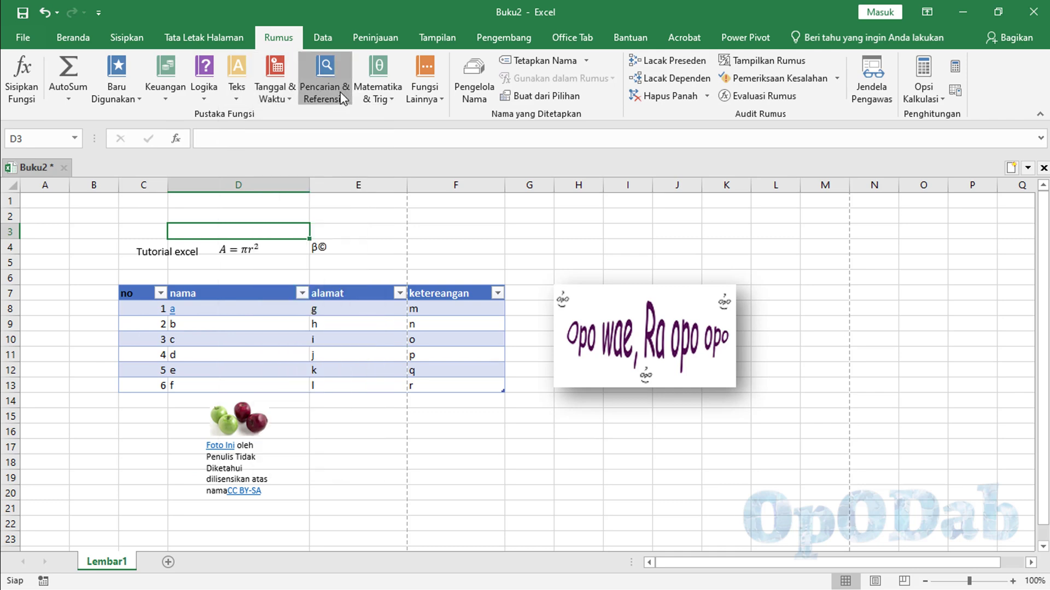
left_click(346, 94)
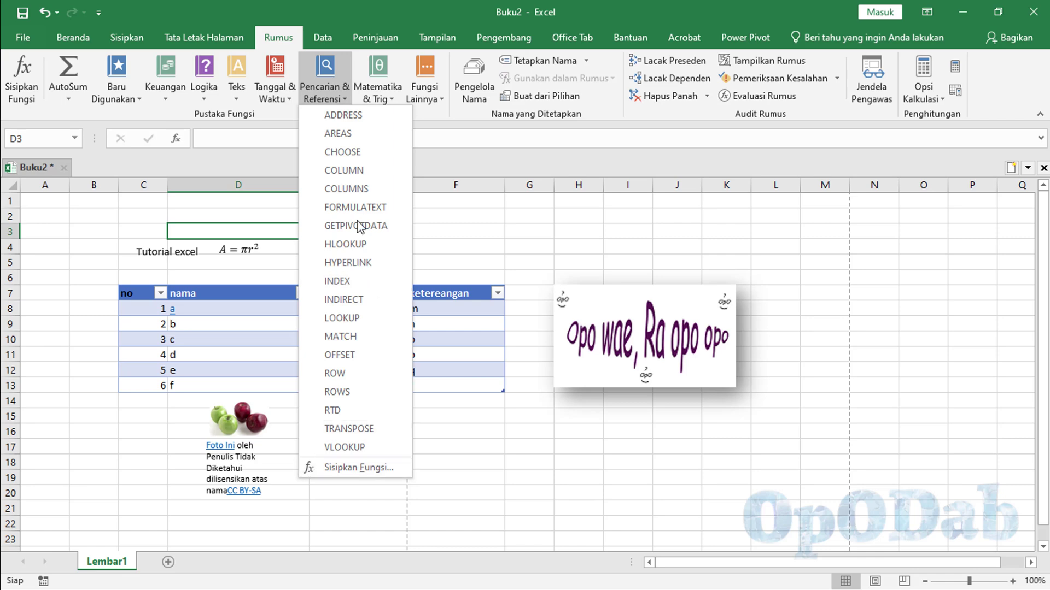
left_click(393, 100)
left_click(393, 101)
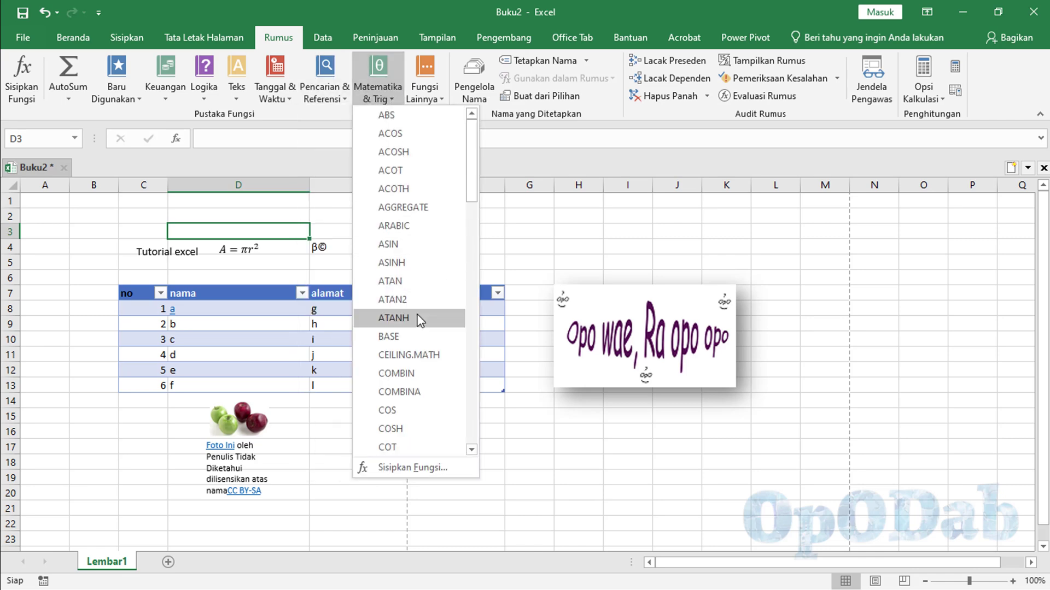
scroll(416, 314, "down", 4)
scroll(418, 312, "down", 1)
scroll(418, 296, "up", 5)
Step: Browse the More Functions categories, starting with Statistical, then close the list
left_click(440, 98)
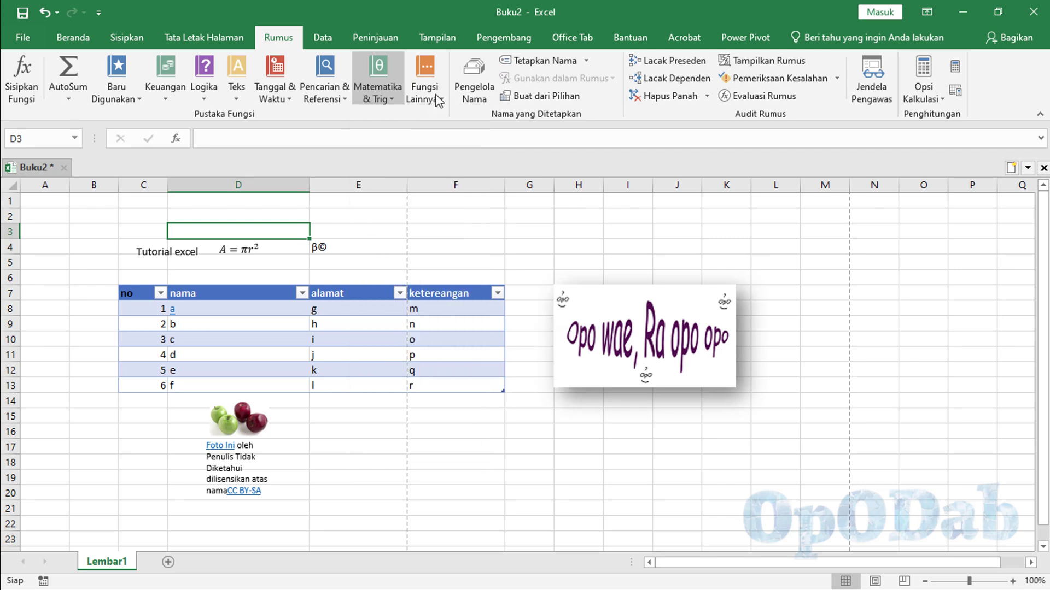
left_click(440, 98)
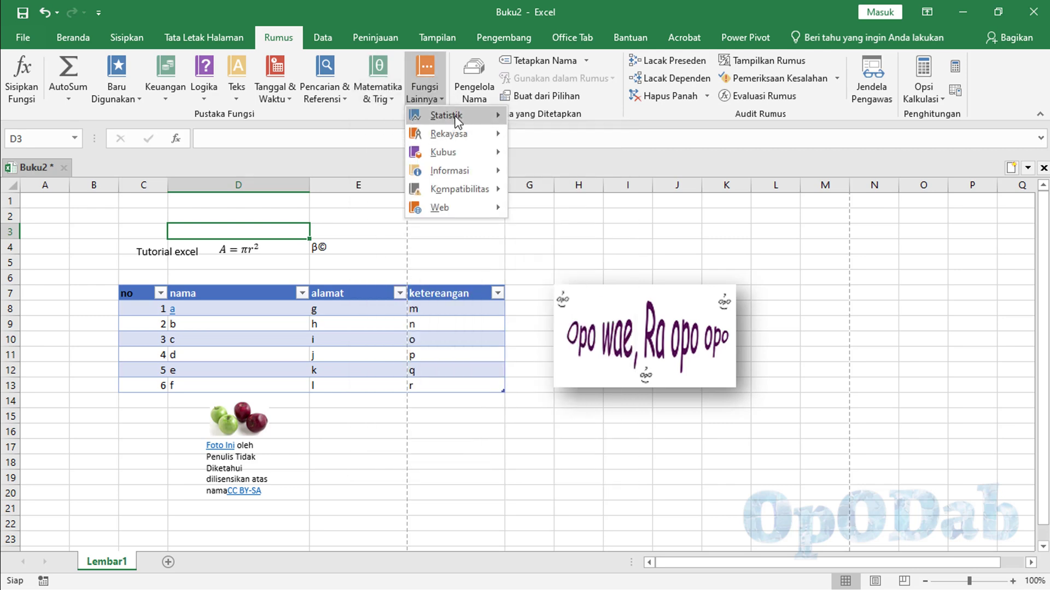
mouse_move(448, 115)
scroll(583, 180, "down", 5)
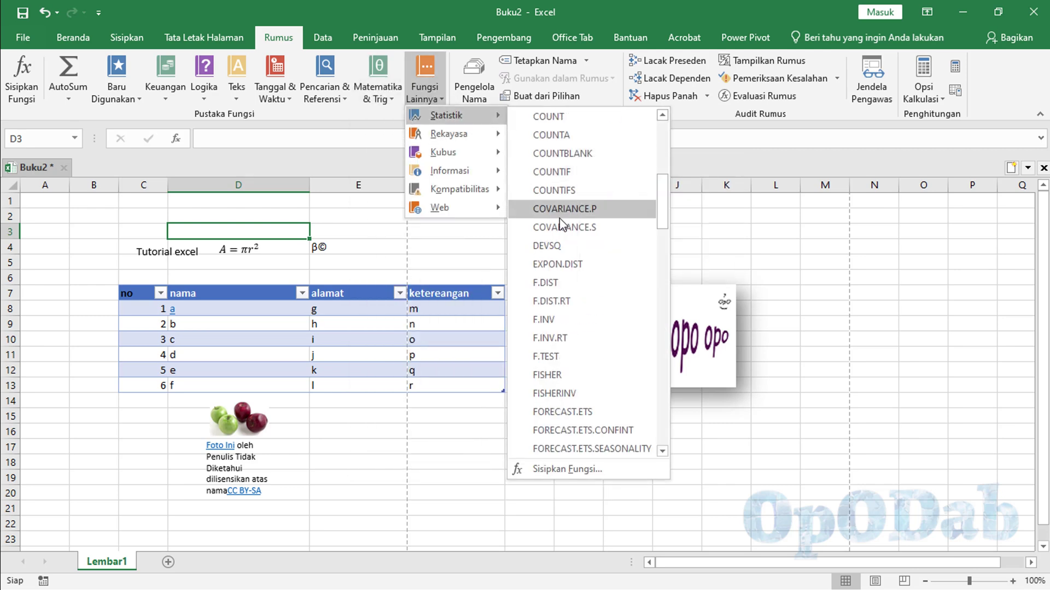
scroll(580, 207, "up", 5)
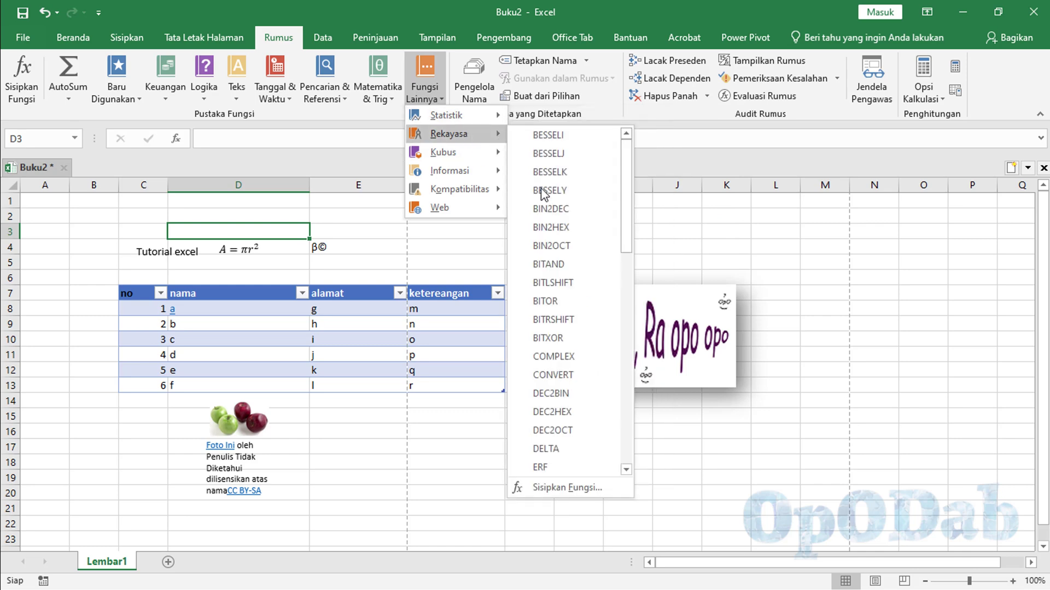
scroll(540, 191, "down", 6)
scroll(540, 192, "down", 4)
scroll(540, 191, "up", 9)
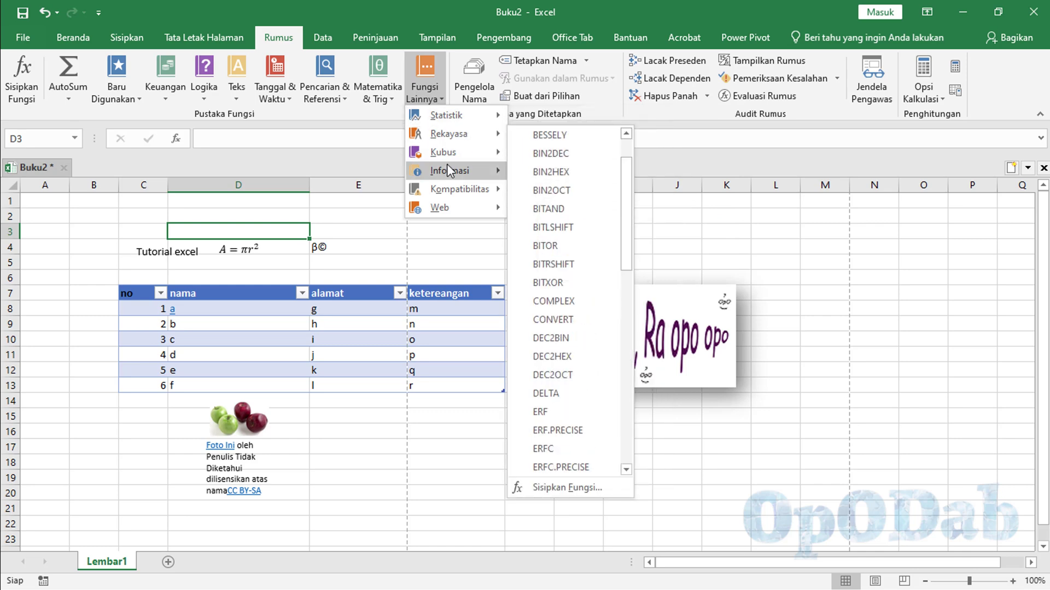
left_click(727, 146)
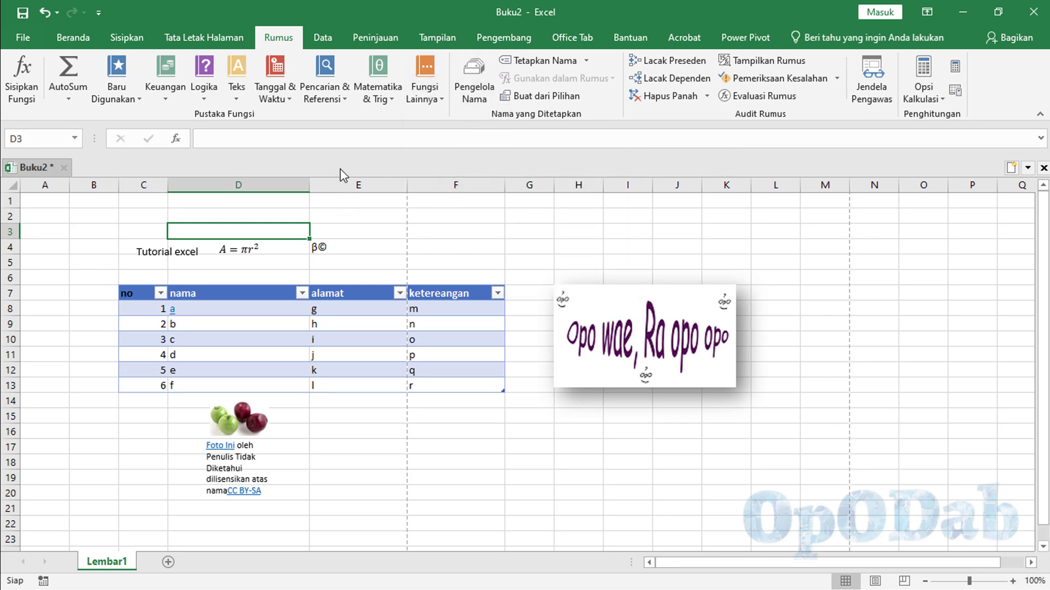
Step: On the Data tab, view the Dapatkan Data database sources, then dismiss the menu
left_click(325, 42)
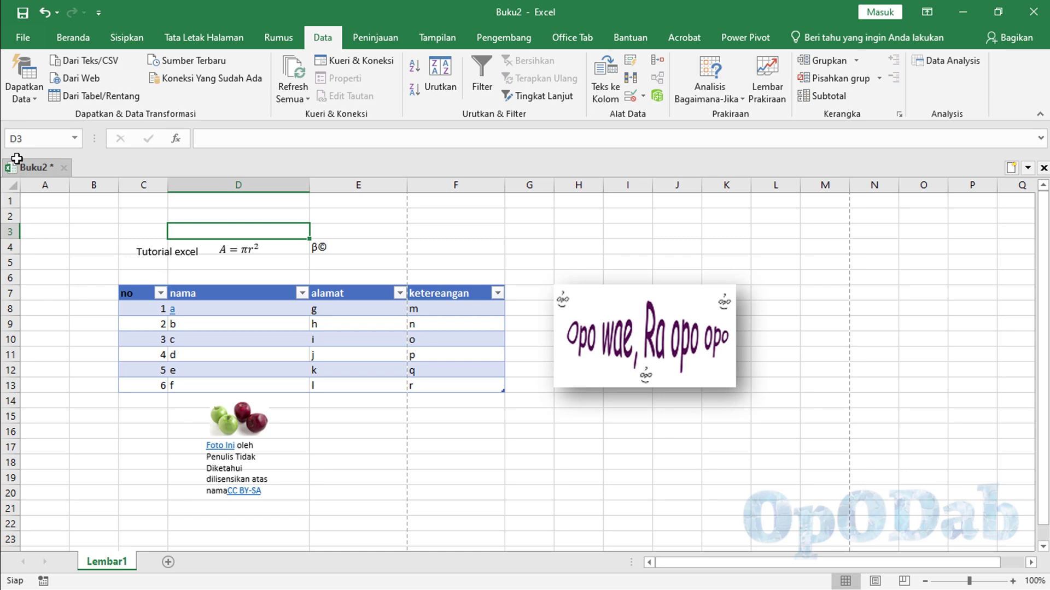
left_click(35, 102)
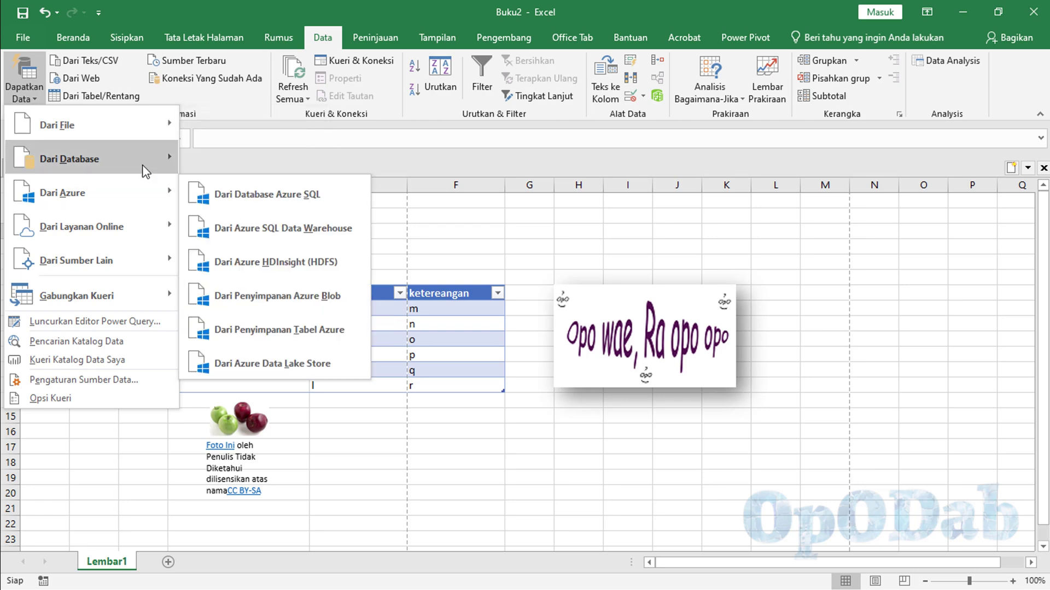
mouse_move(90, 159)
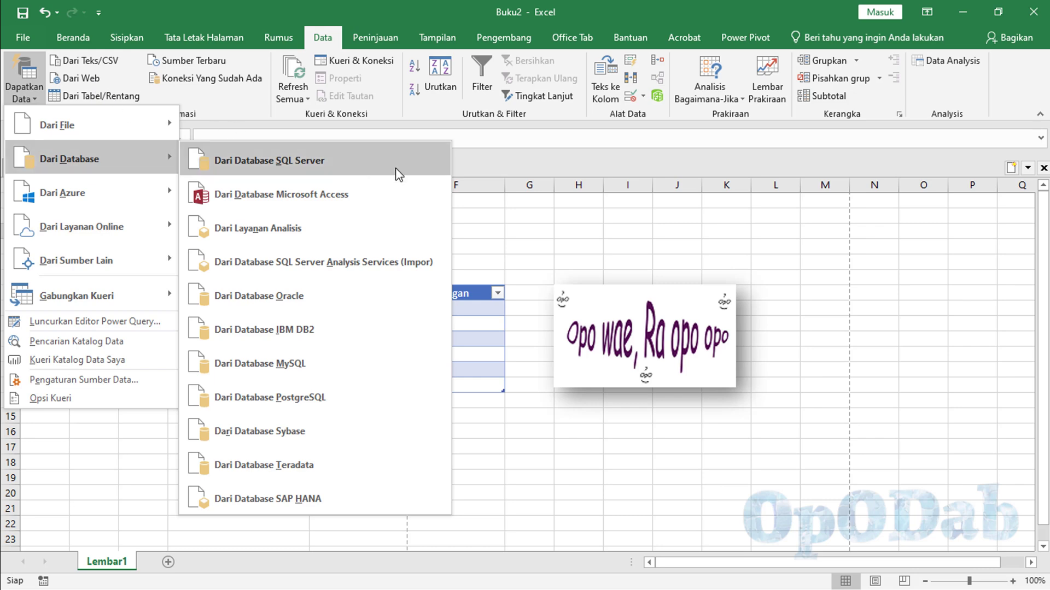
left_click(554, 159)
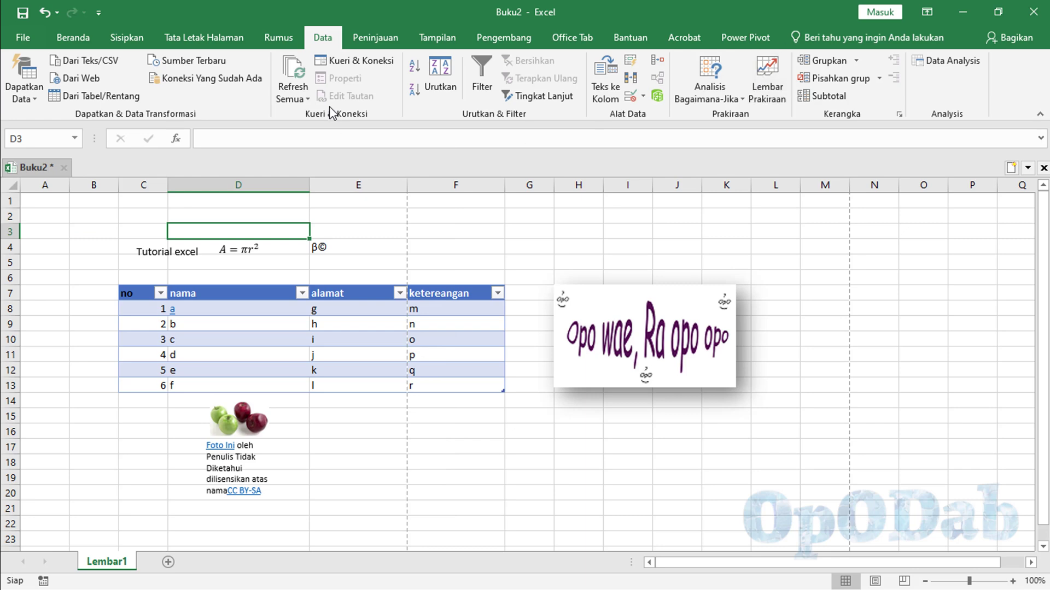
Step: Show the Peninjauan (Review) commands and select cell D8, the first name in the table
left_click(375, 37)
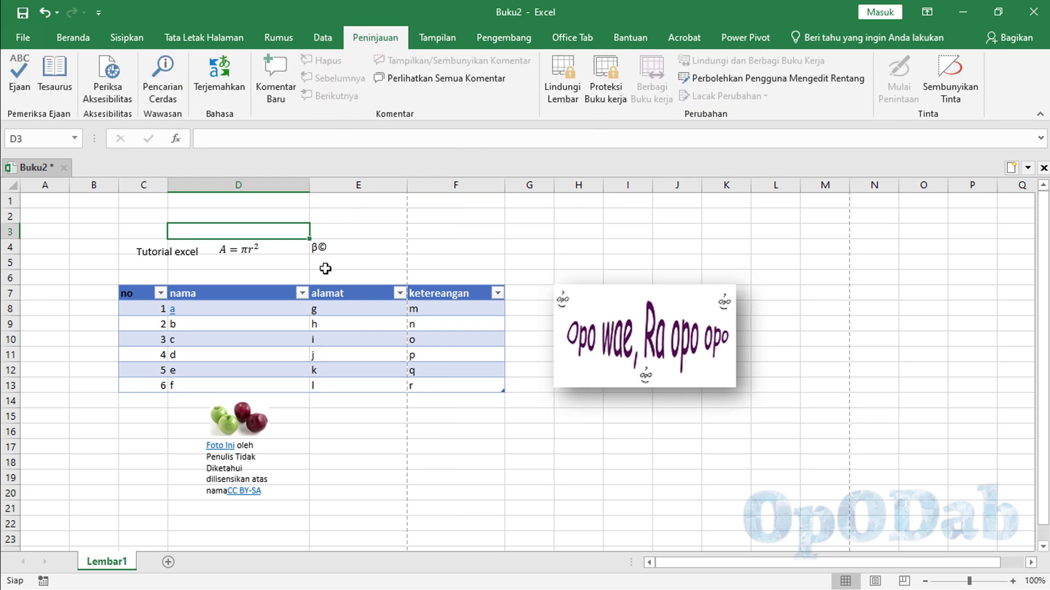
scroll(339, 293, "down", 3)
scroll(339, 293, "up", 3)
left_click(159, 94)
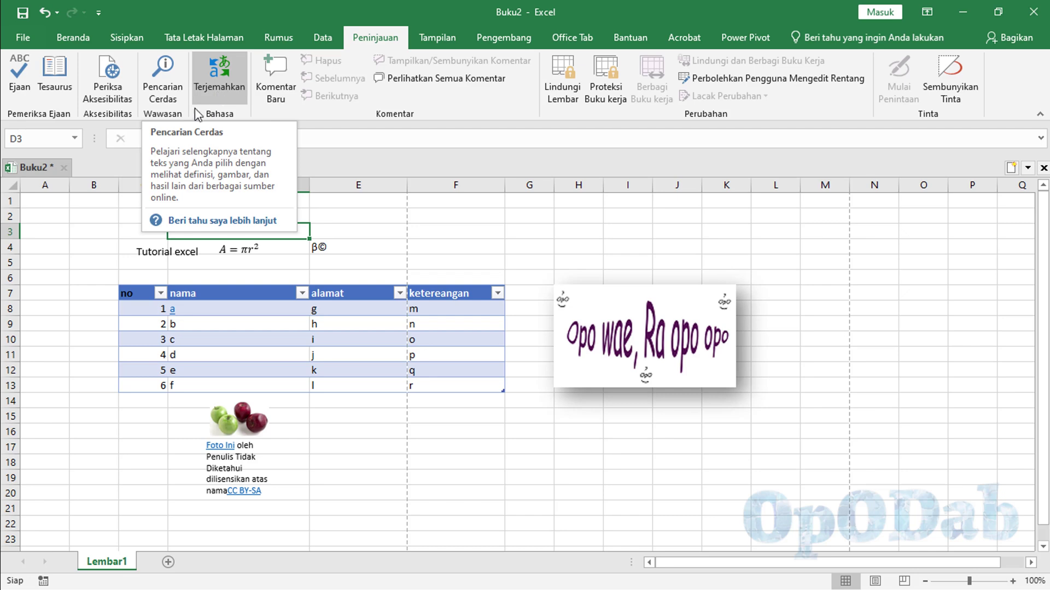
left_click(198, 310)
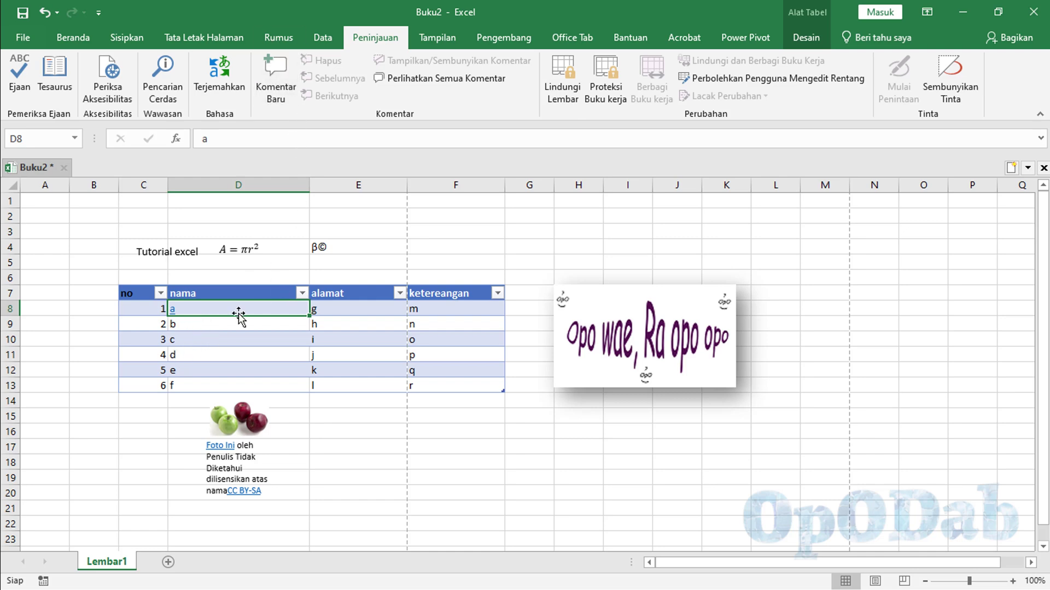
left_click(265, 325)
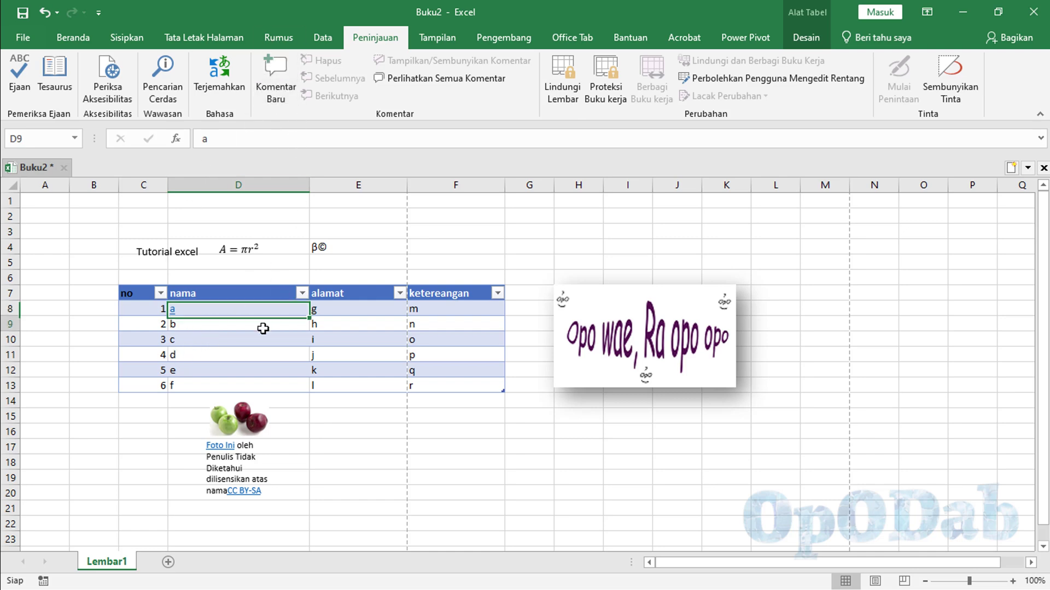
left_click(274, 340)
left_click(283, 356)
left_click(254, 377)
key("Down")
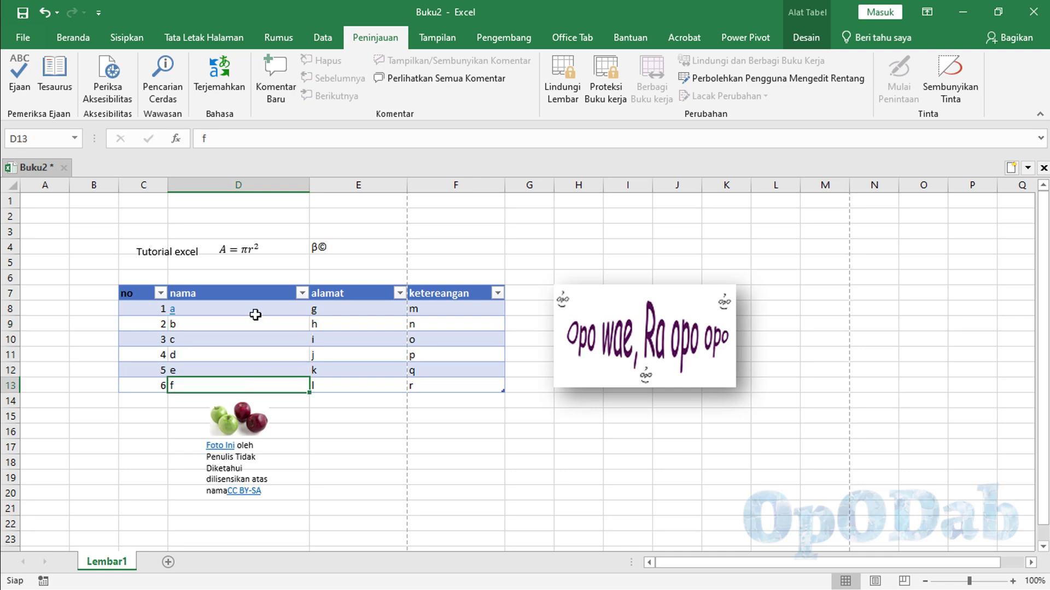
key("Up")
key("Up")
key("Up")
key("Up")
key("Up")
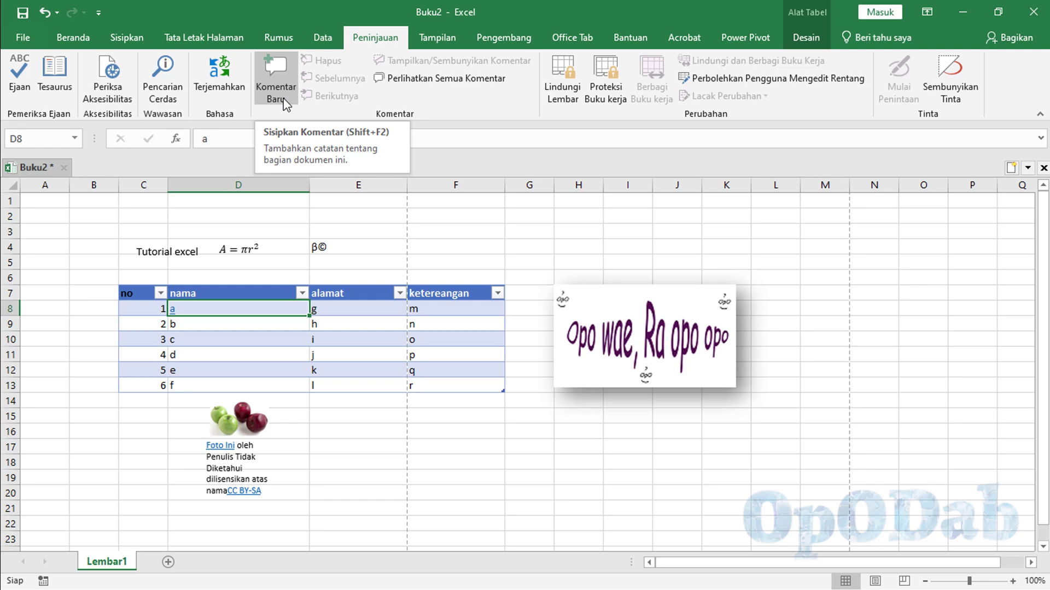
Step: Add a new comment reading 'Jarang masuk' to D8 and move away from the cell
left_click(284, 104)
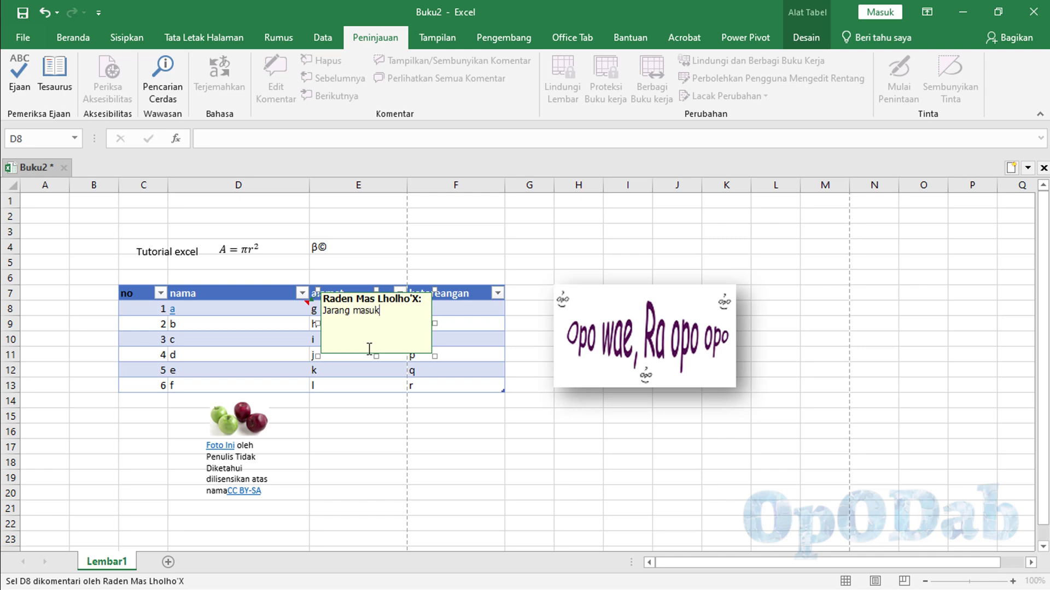
mouse_move(306, 303)
type("Jarang masuk")
left_click(366, 256)
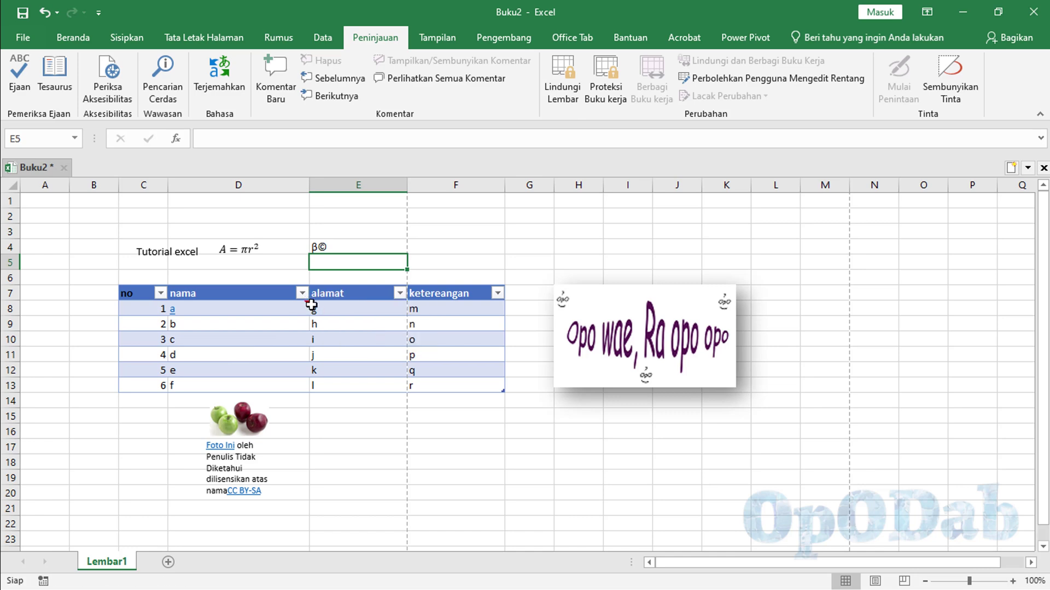
key("Right")
key("Down")
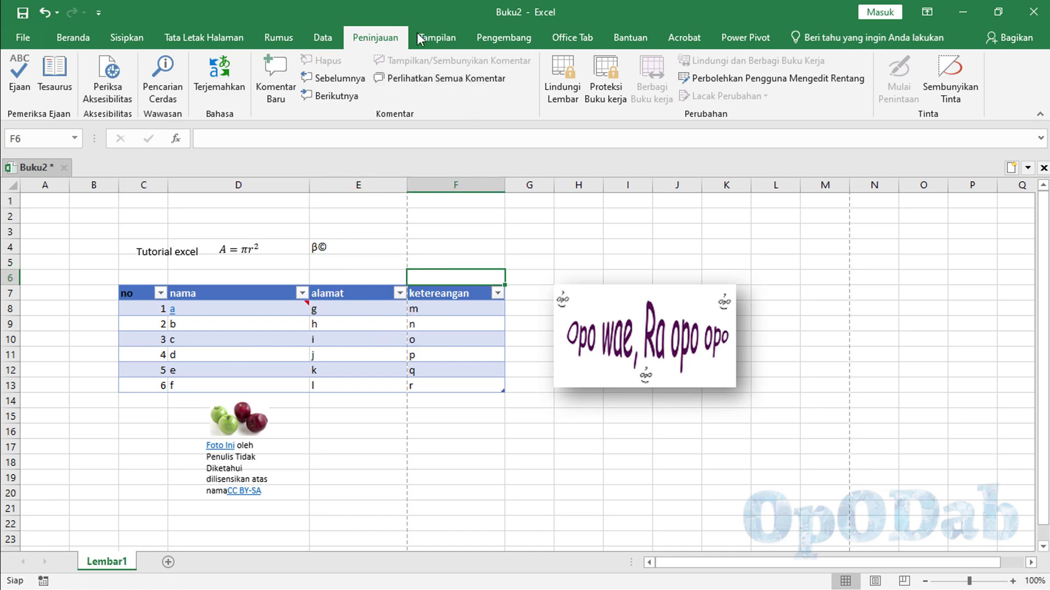
Step: Switch the sheet to Page Layout view
left_click(436, 38)
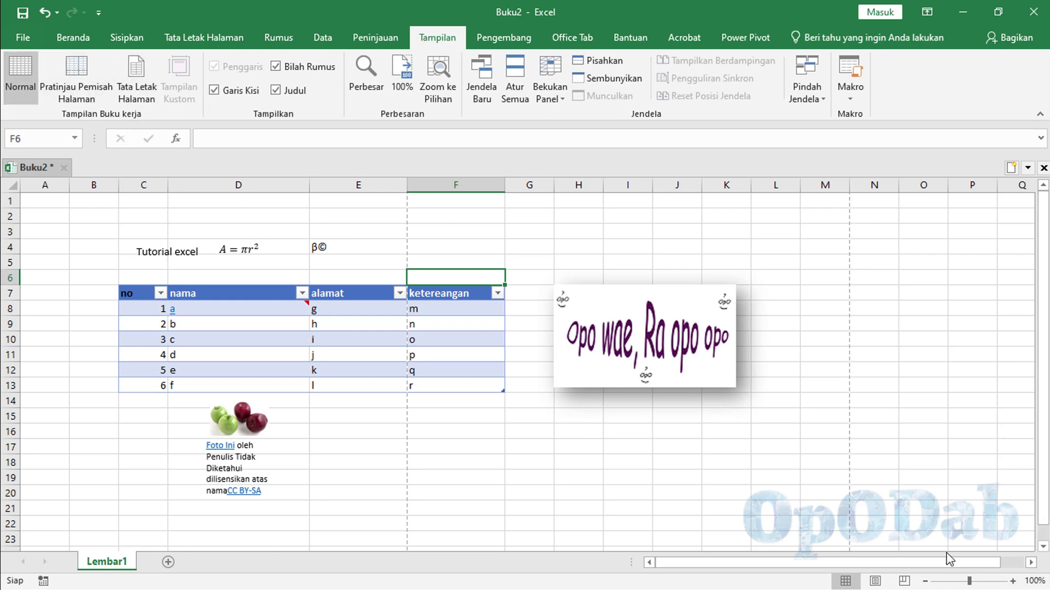
left_click(874, 581)
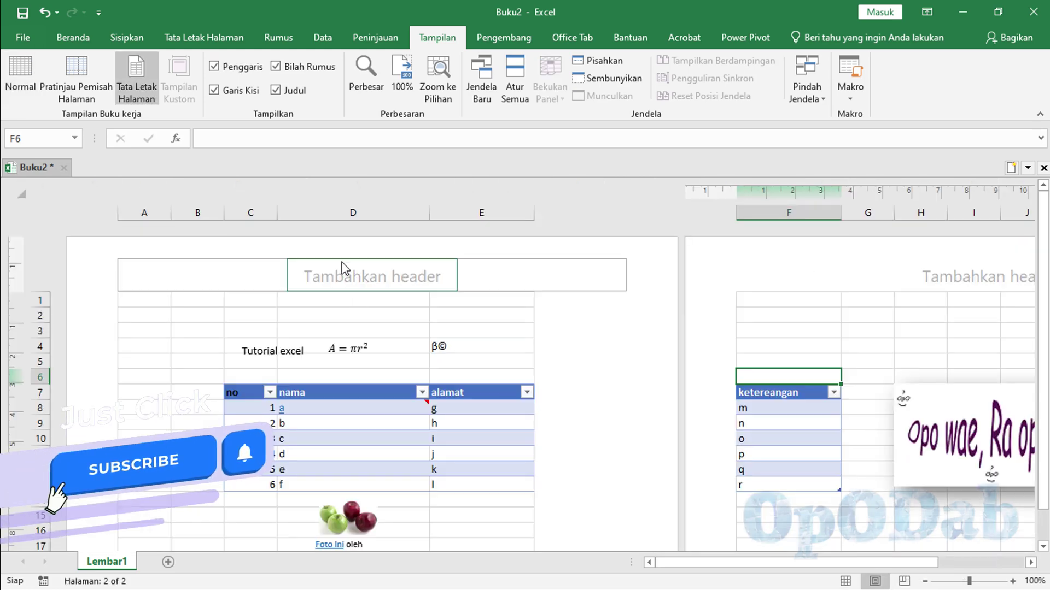
scroll(331, 322, "down", 1)
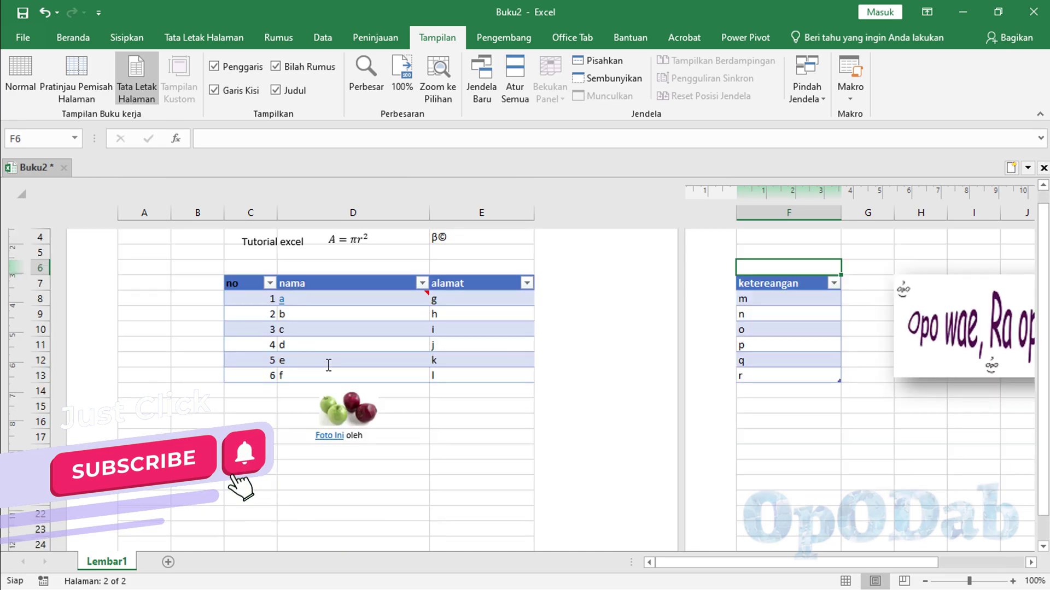
scroll(328, 364, "down", 5)
scroll(327, 365, "down", 9)
scroll(350, 322, "down", 1)
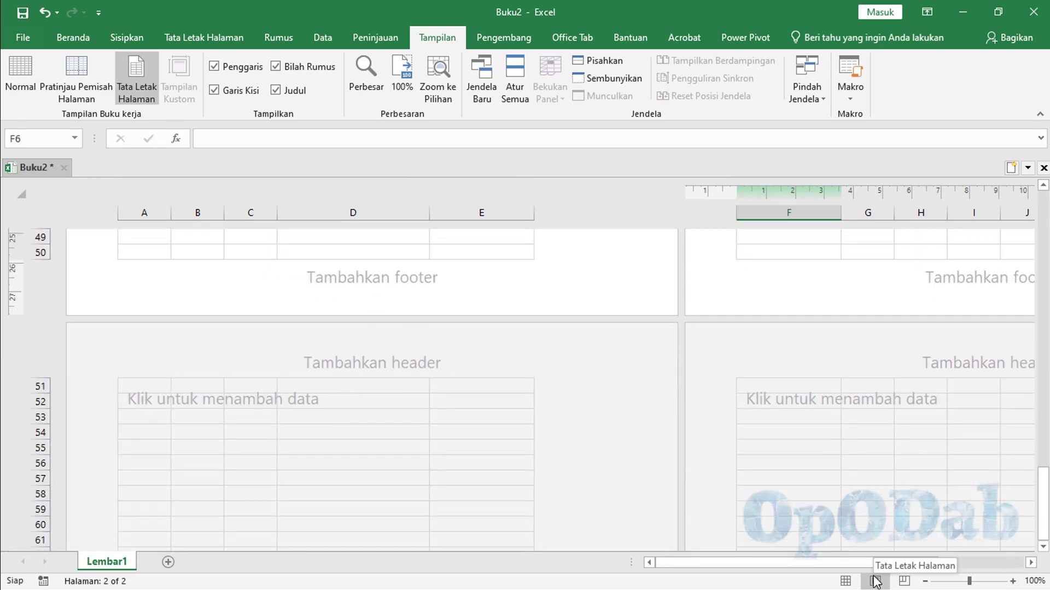
scroll(403, 285, "up", 6)
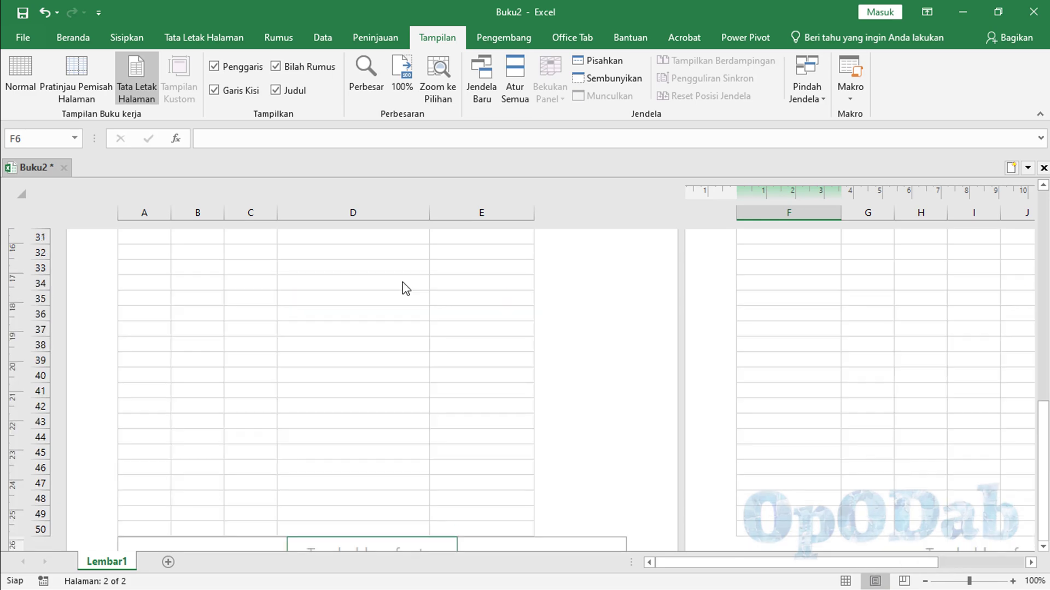
scroll(399, 282, "up", 10)
Step: Set the centre page header to 'Judul dokumen'
left_click(391, 275)
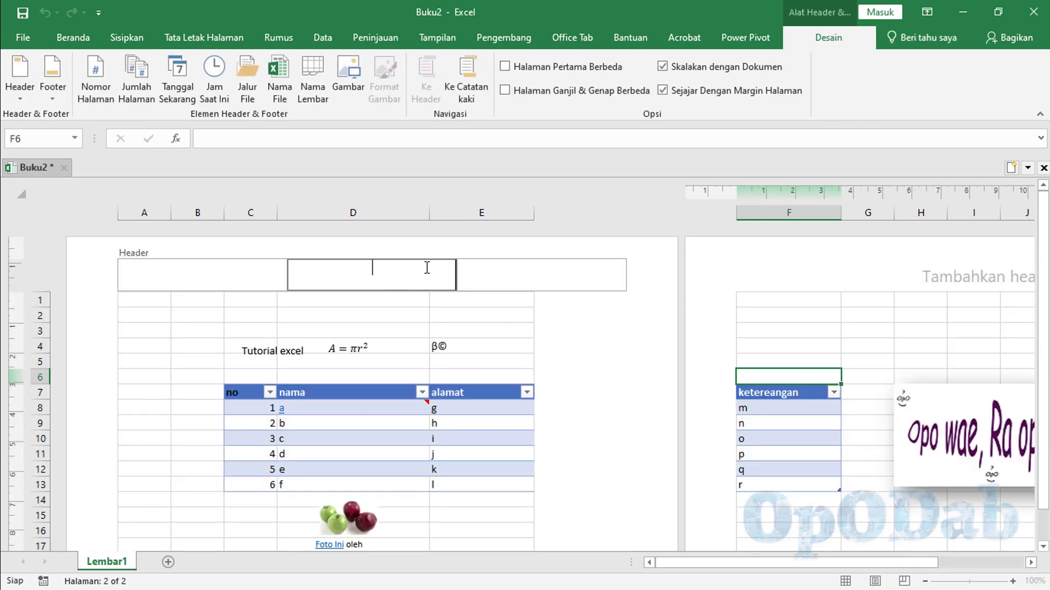
type("Juduldokum")
type("en")
left_click(370, 300)
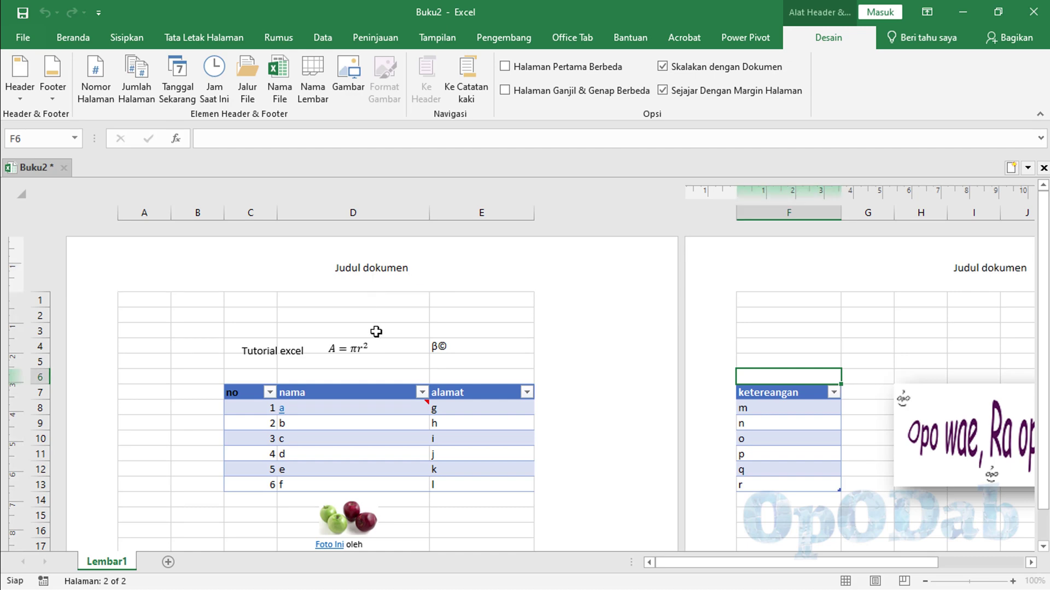
Step: Set the centre page footer to 'halaman 1'
scroll(400, 346, "down", 7)
scroll(402, 348, "down", 7)
left_click(403, 369)
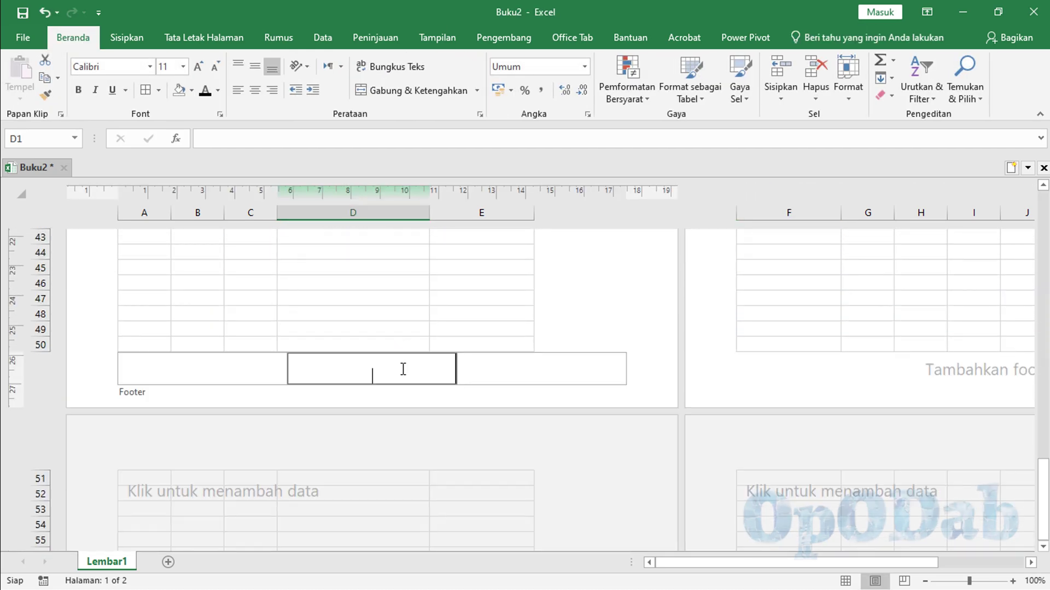
type("halaman")
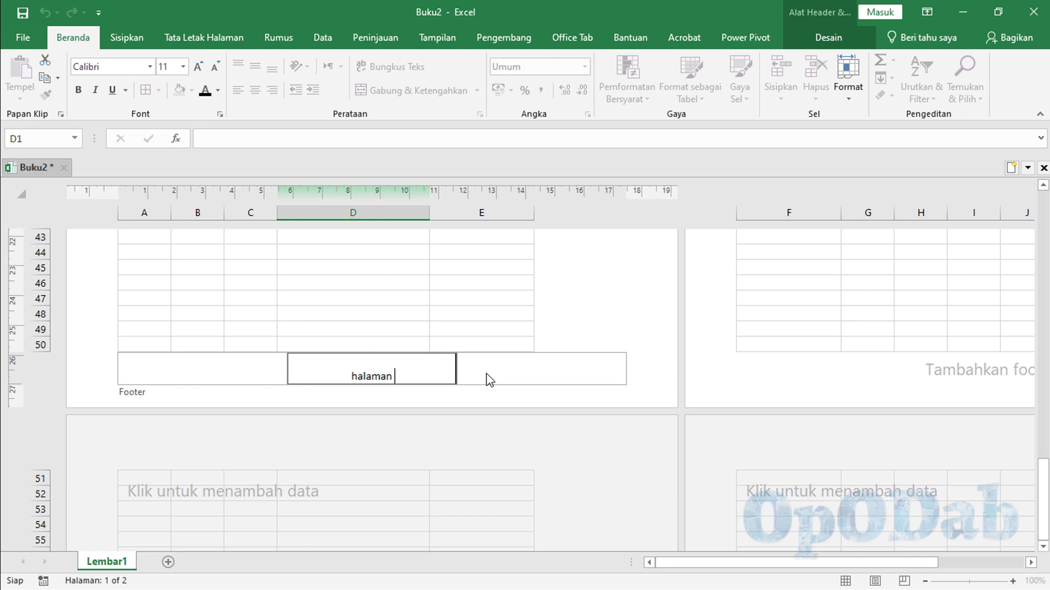
type(" 1")
key("Return")
key("BackSpace")
Step: Finish the footer, then look over the Pengembang, Bantuan and Office Tab ribbon tabs
left_click(255, 295)
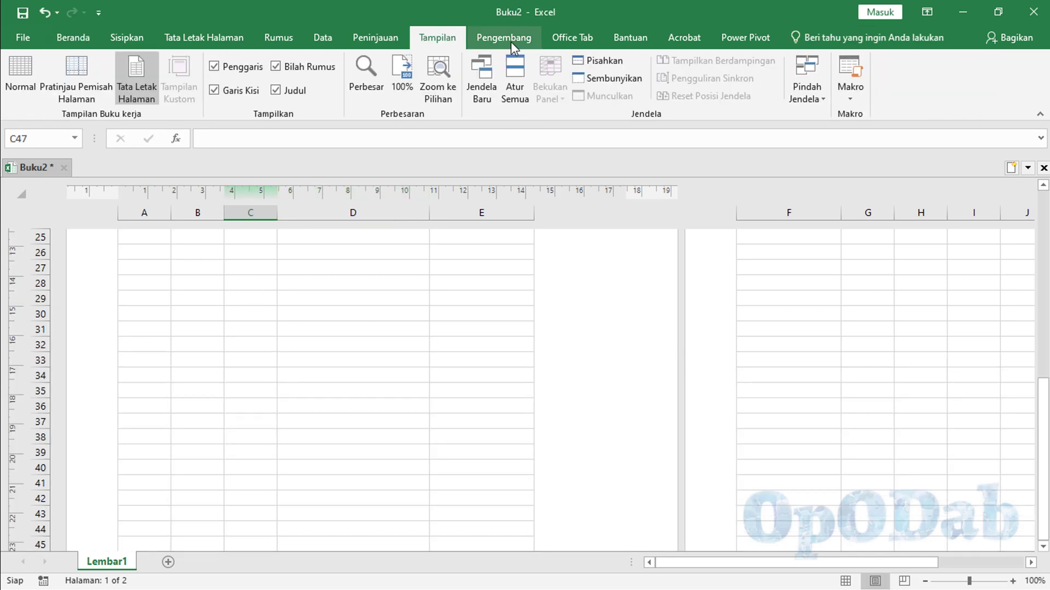
left_click(510, 39)
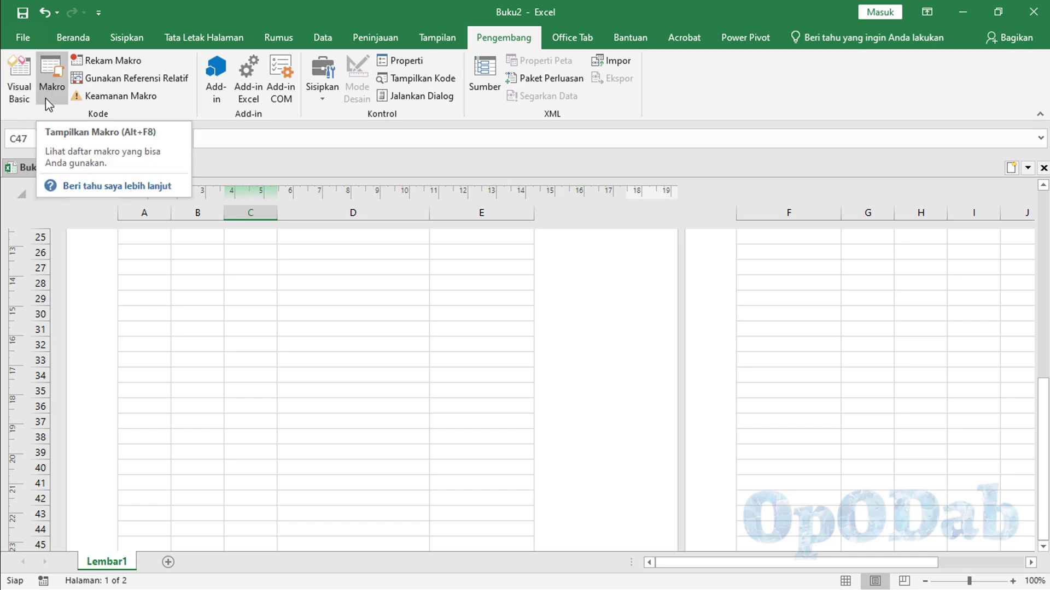
scroll(148, 357, "up", 5)
scroll(150, 359, "up", 5)
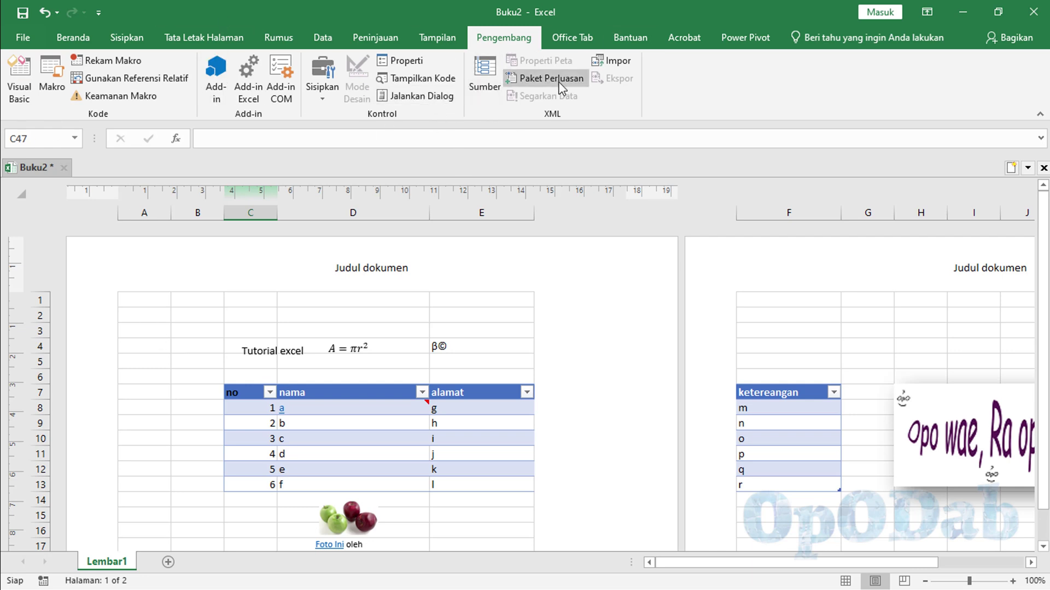
left_click(639, 41)
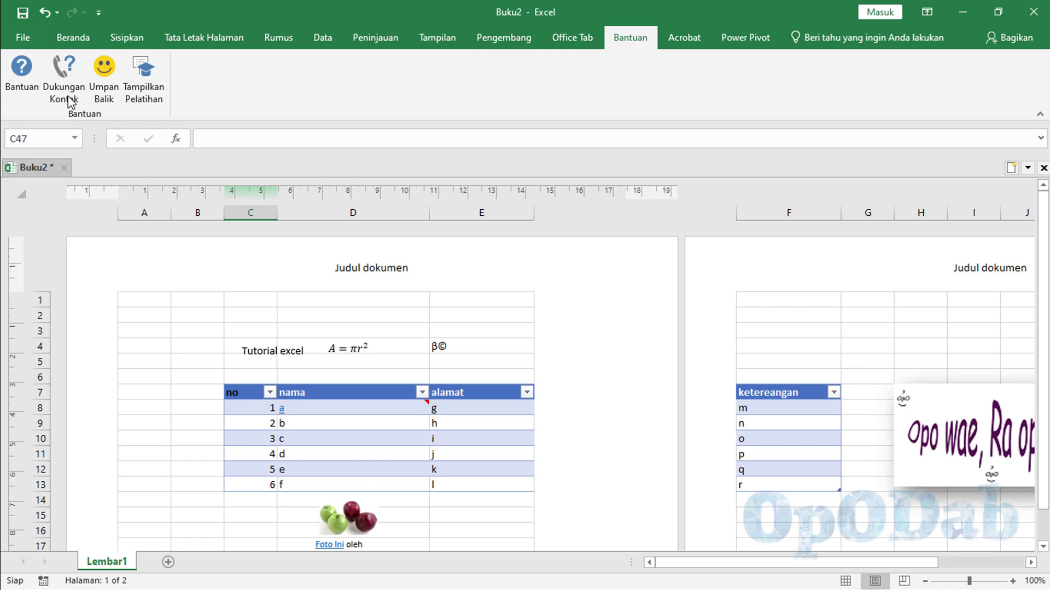
left_click(570, 41)
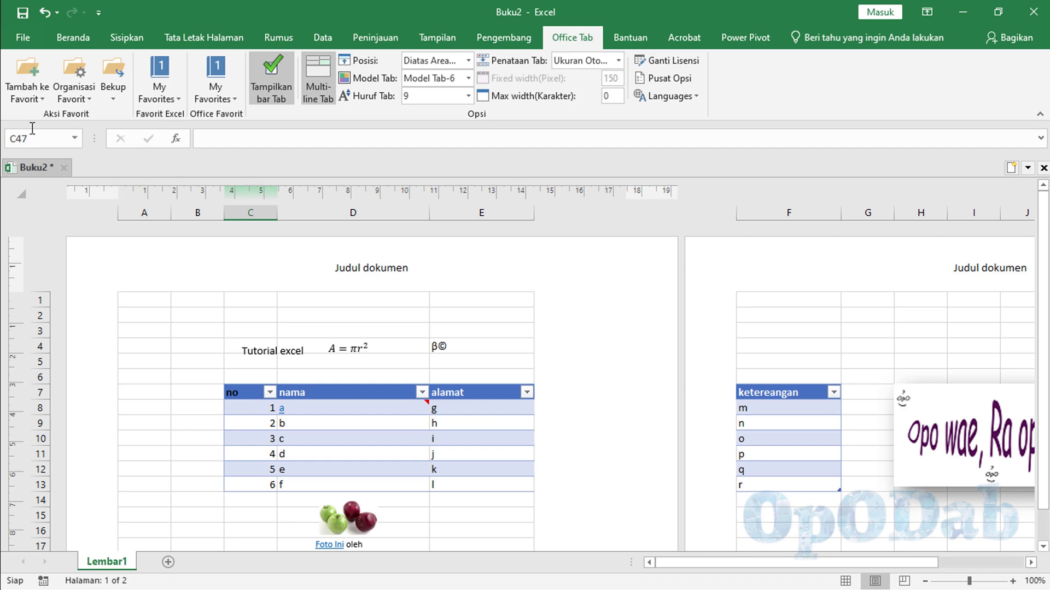
Step: Create a Buku Kerja Kosong workbook, Buku3, from File > Baru, view it, then return to Buku2
left_click(23, 38)
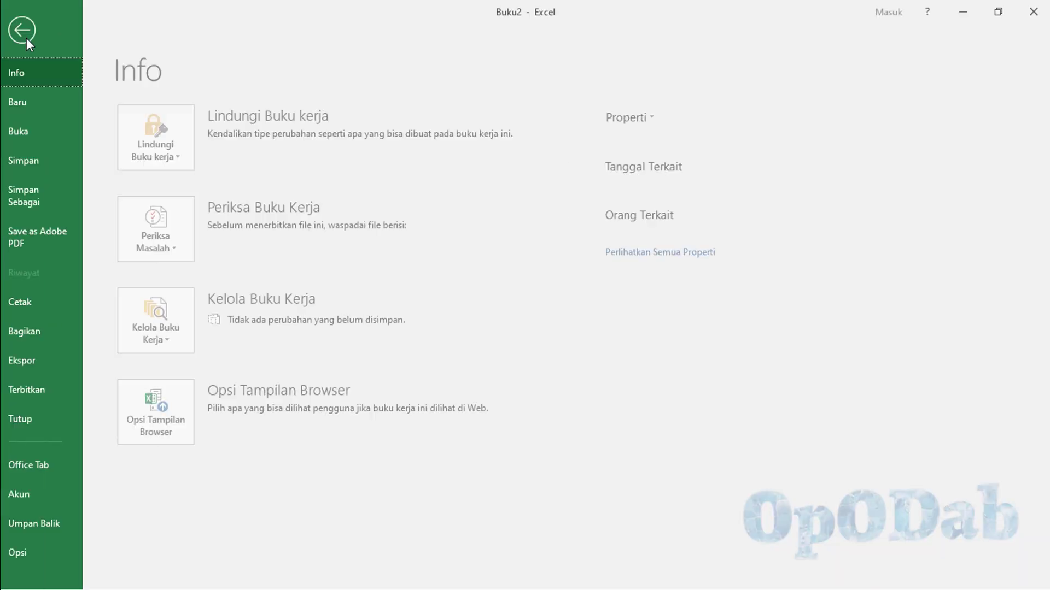
left_click(34, 104)
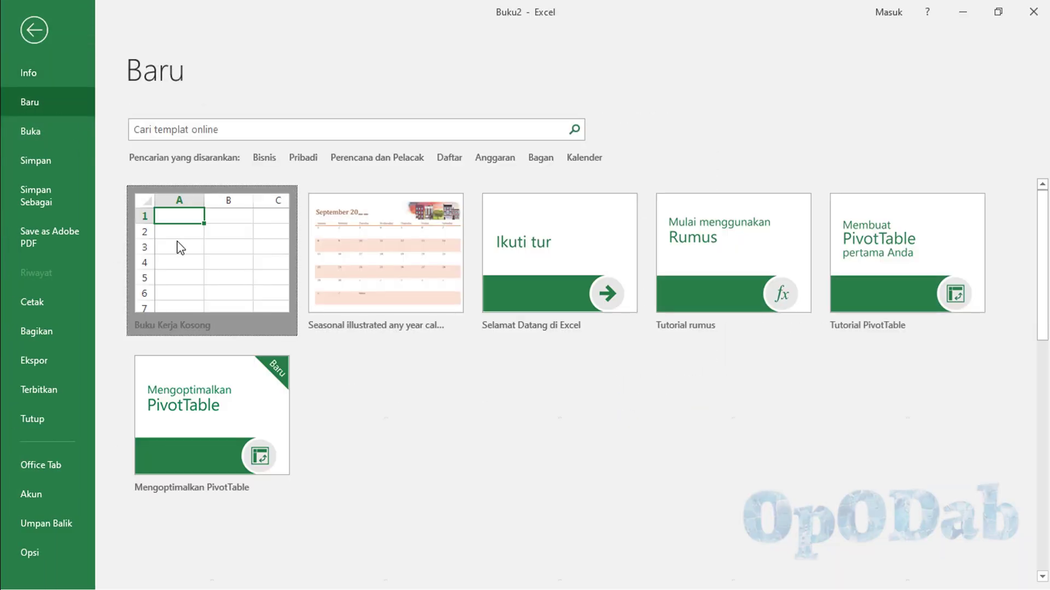
left_click(180, 247)
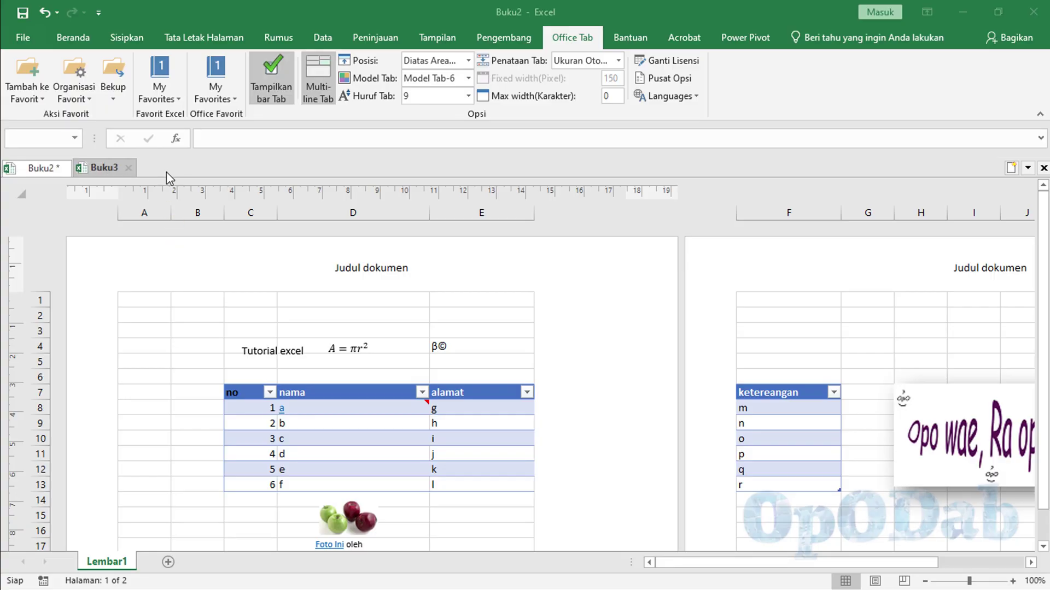
left_click(104, 168)
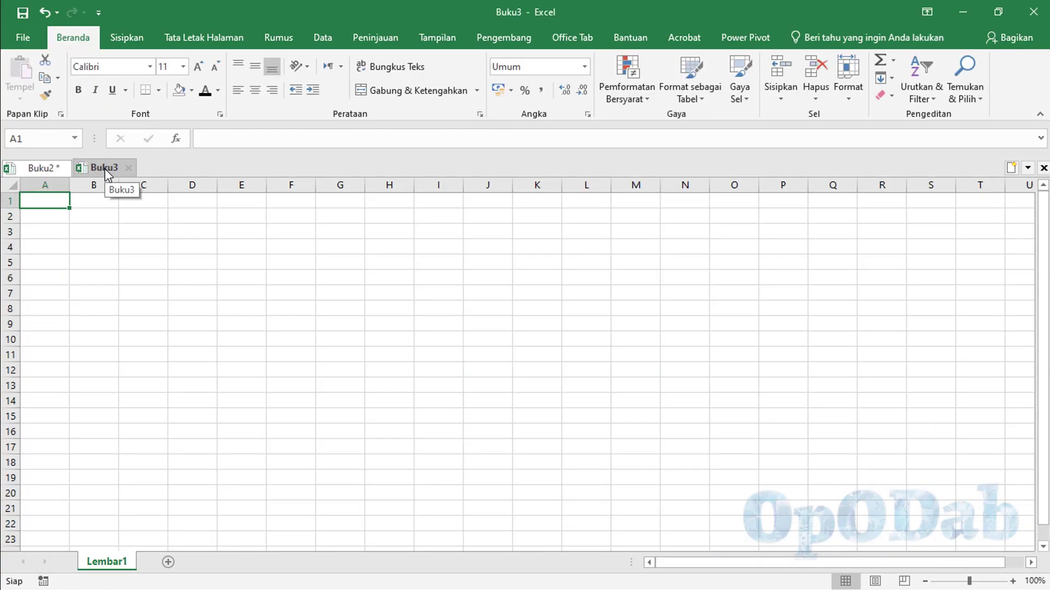
left_click(36, 166)
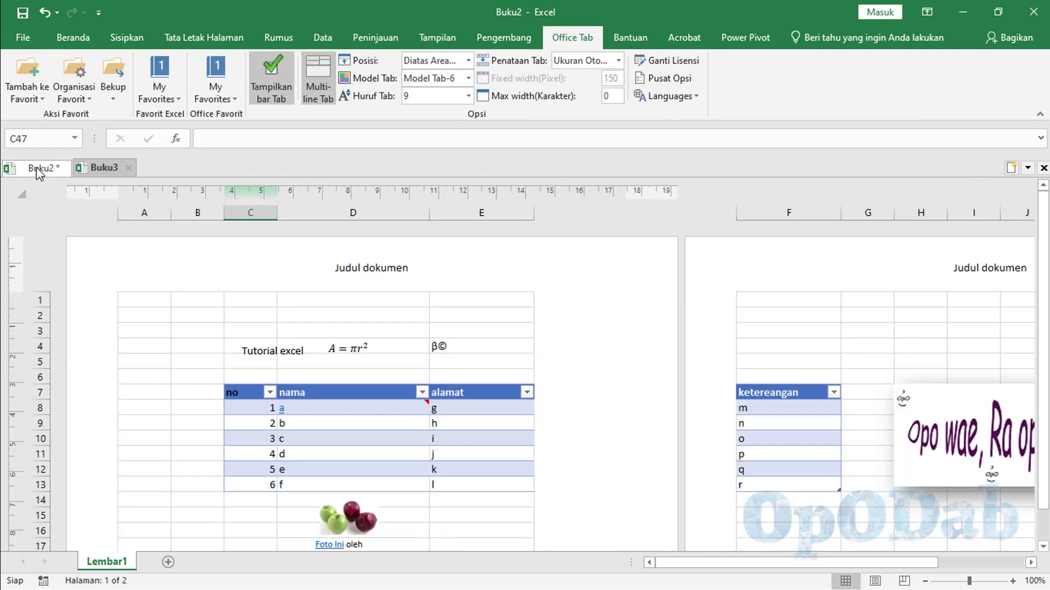